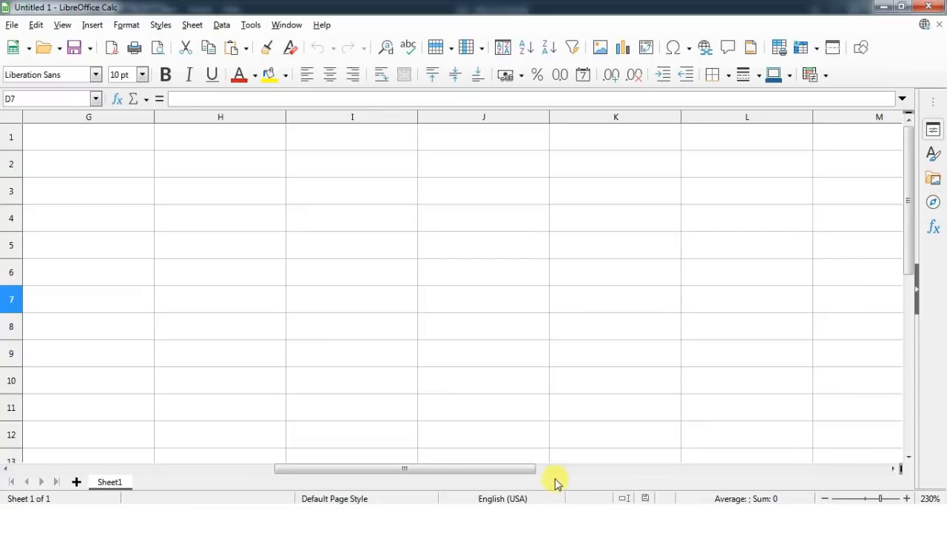
- Switch to the syllabus PDF in Adobe Reader and highlight the words "Modifying / Editing Cell" in topic 4.3.1
{"action": "left_click", "coordinate": [444, 519]}
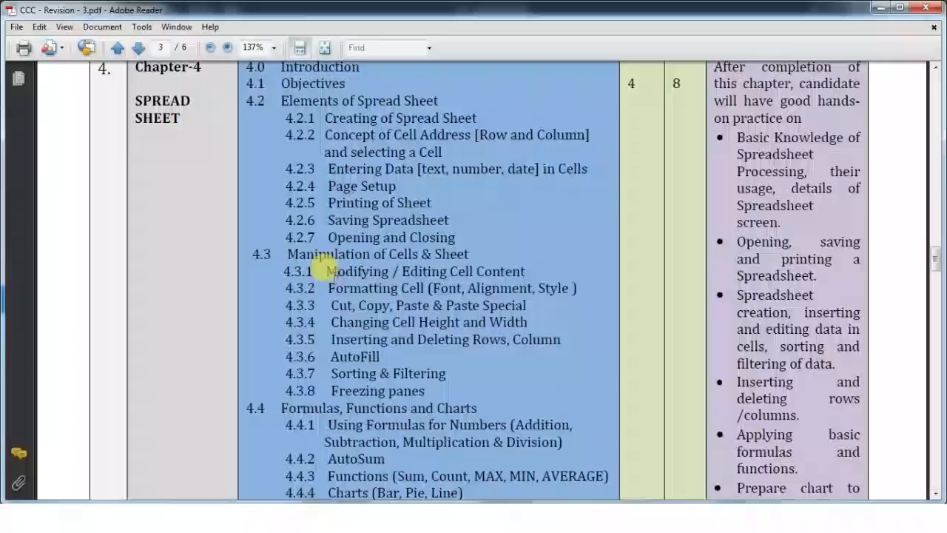
{"action": "left_click_drag", "start_coordinate": [326, 271], "coordinate": [472, 271]}
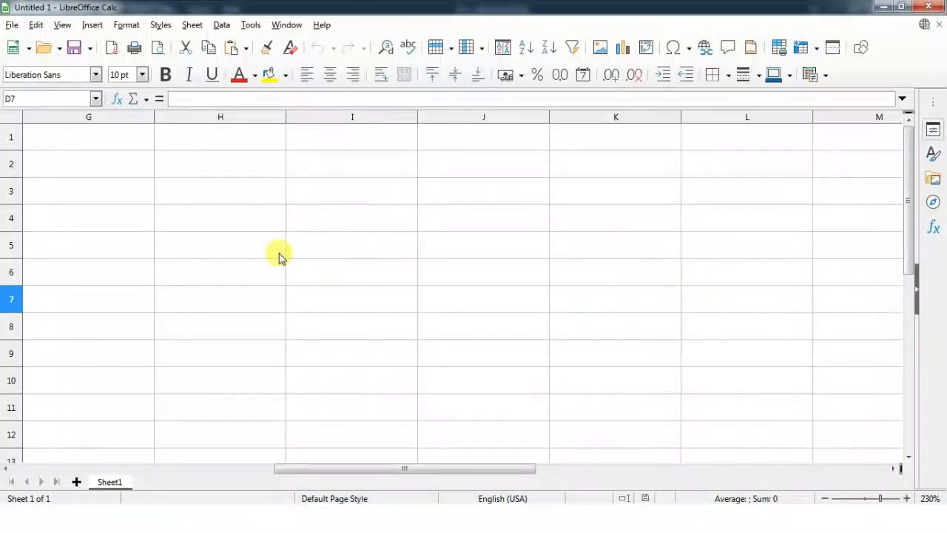
- Enter ABHAY EXCEL in cell H4 and widen column H until the text fits inside it
{"action": "left_click", "coordinate": [228, 225]}
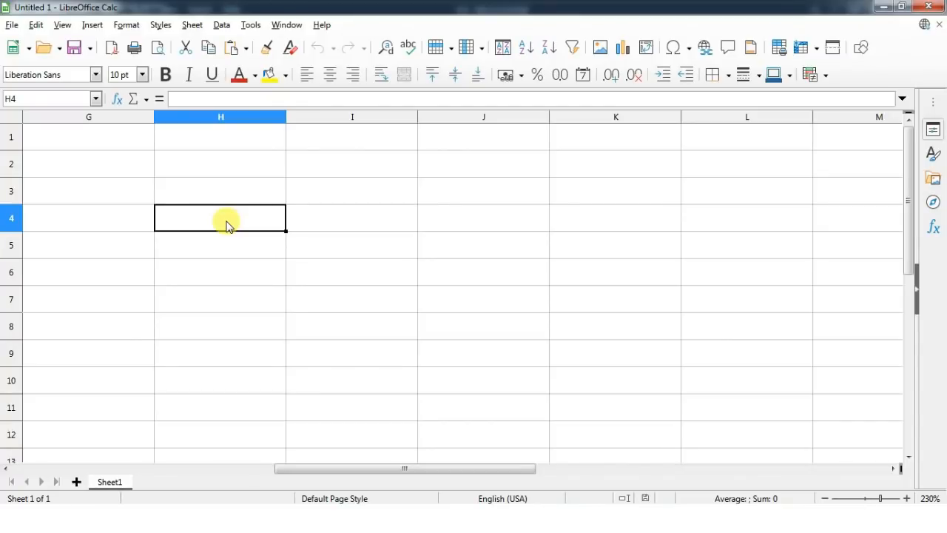
{"action": "type", "text": "ABHA"}
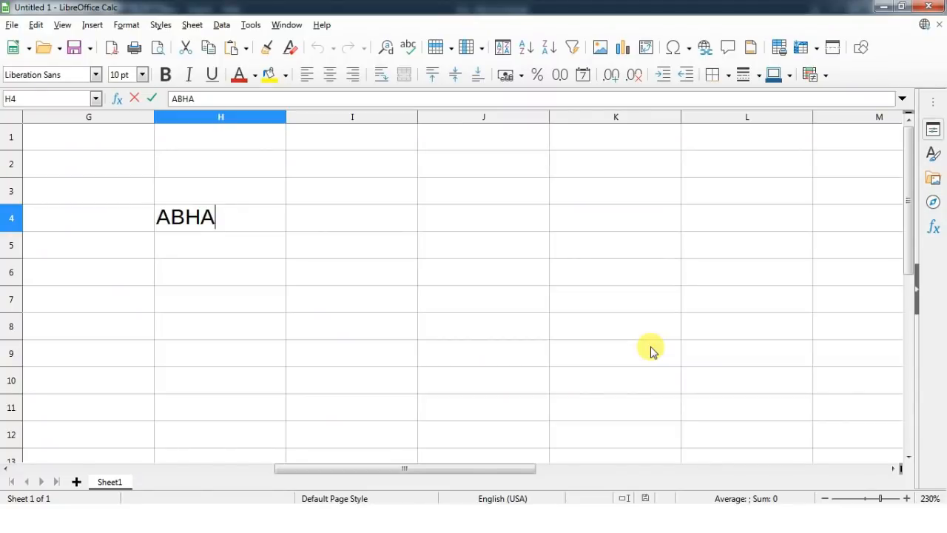
{"action": "type", "text": " Y EXCEL"}
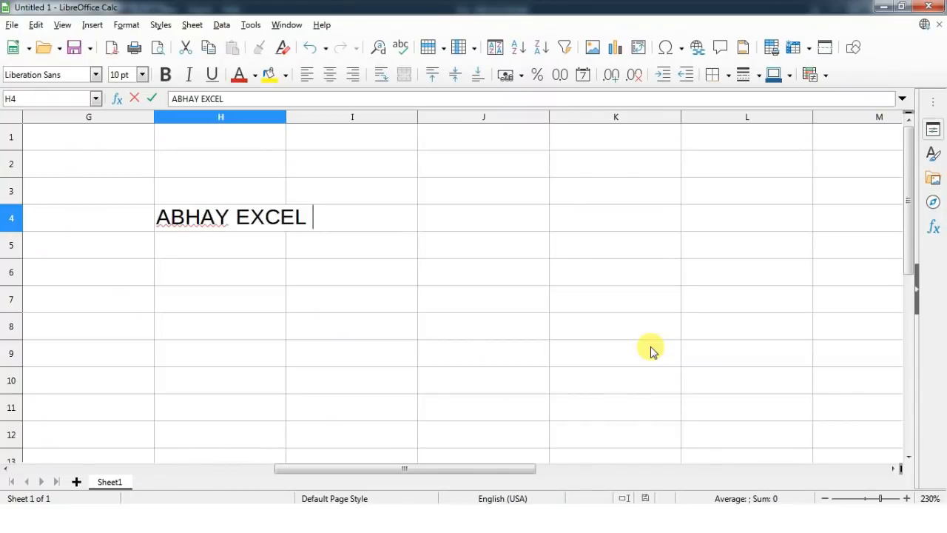
{"action": "left_click", "coordinate": [254, 296]}
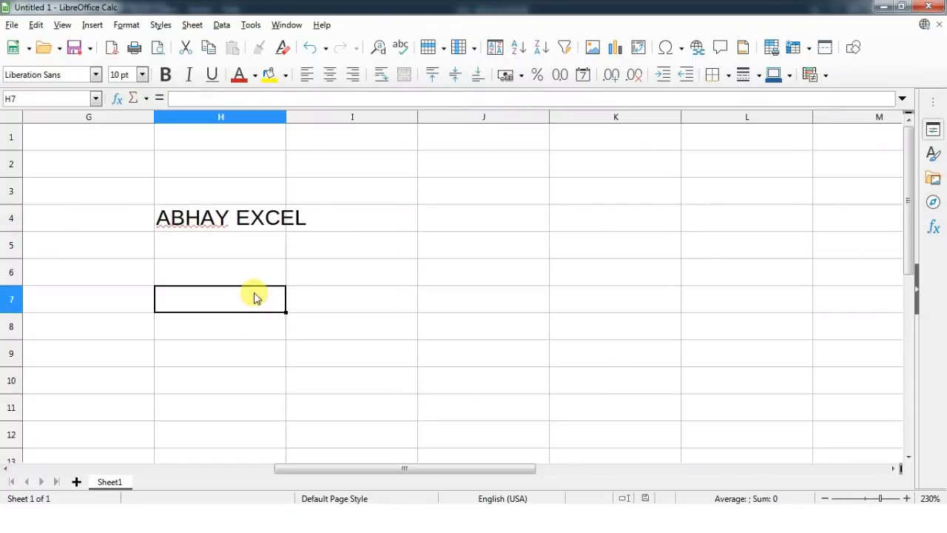
{"action": "left_click", "coordinate": [271, 224]}
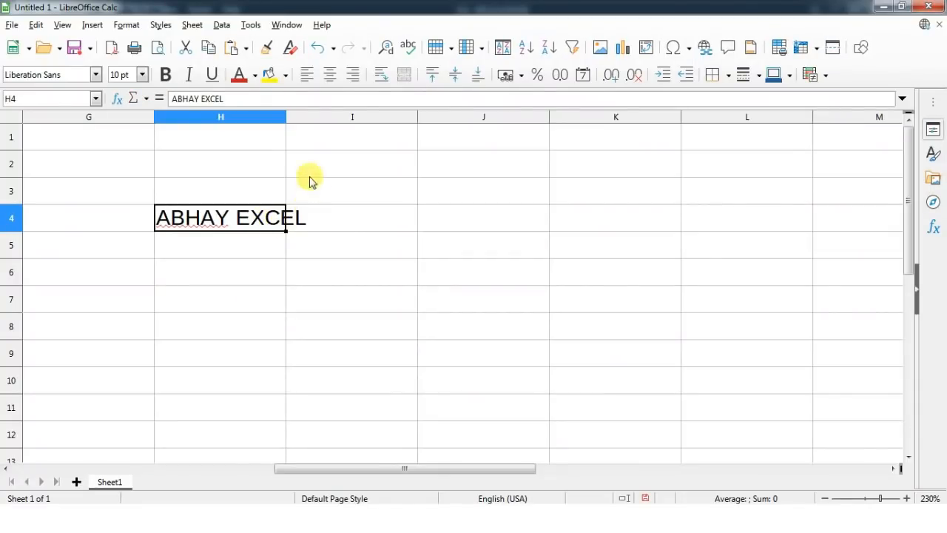
{"action": "left_click_drag", "start_coordinate": [286, 118], "coordinate": [340, 120]}
{"action": "left_click", "coordinate": [313, 272]}
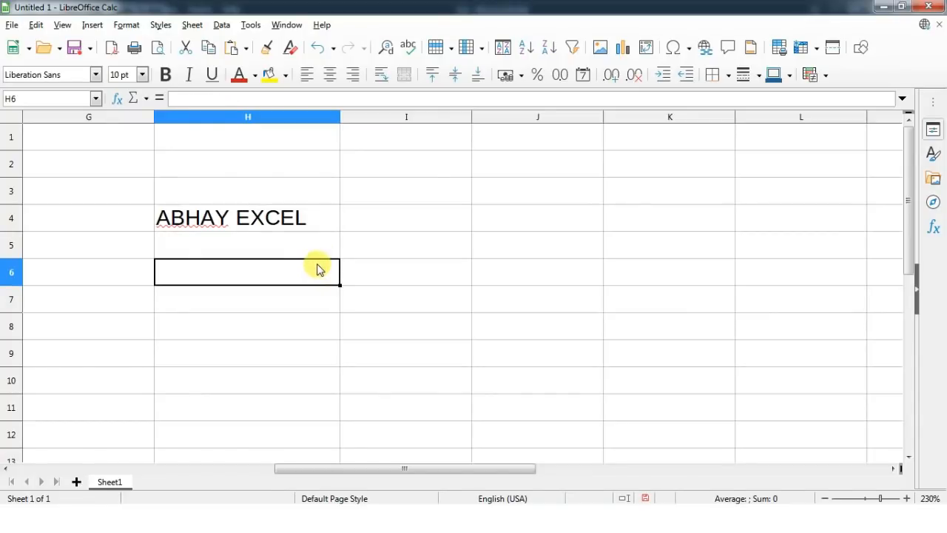
- Append the word COMPUTER to the text in cell H4 and widen column H to fit it
{"action": "left_click", "coordinate": [319, 221]}
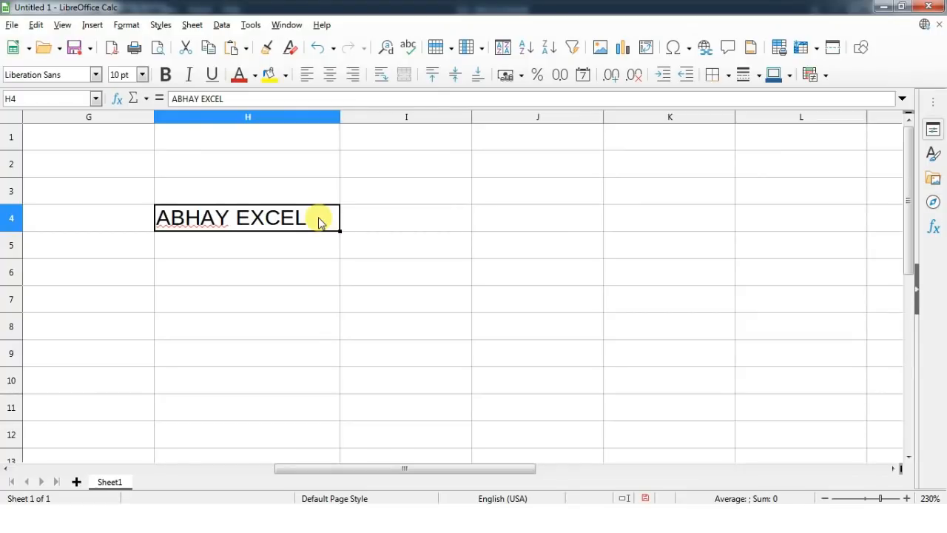
{"action": "double_click", "coordinate": [319, 222]}
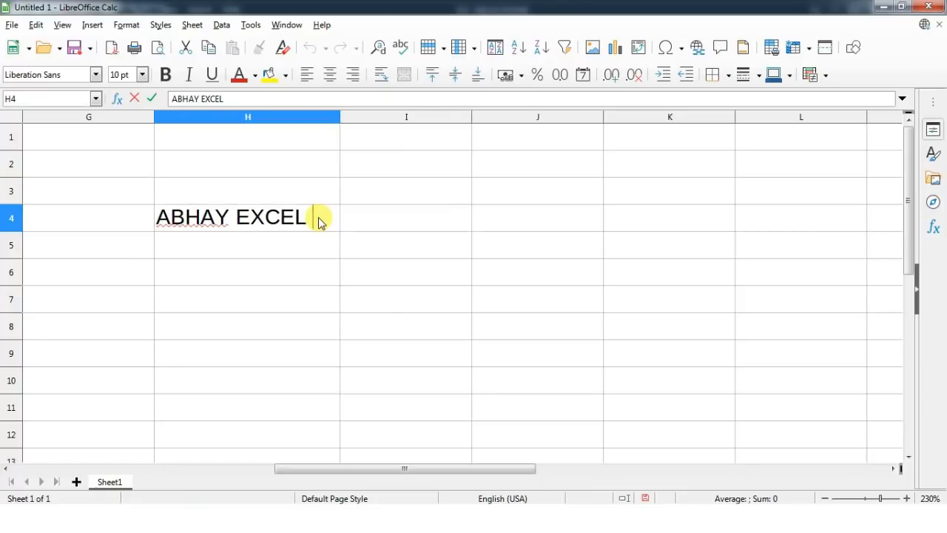
{"action": "type", "text": "COMPUTER"}
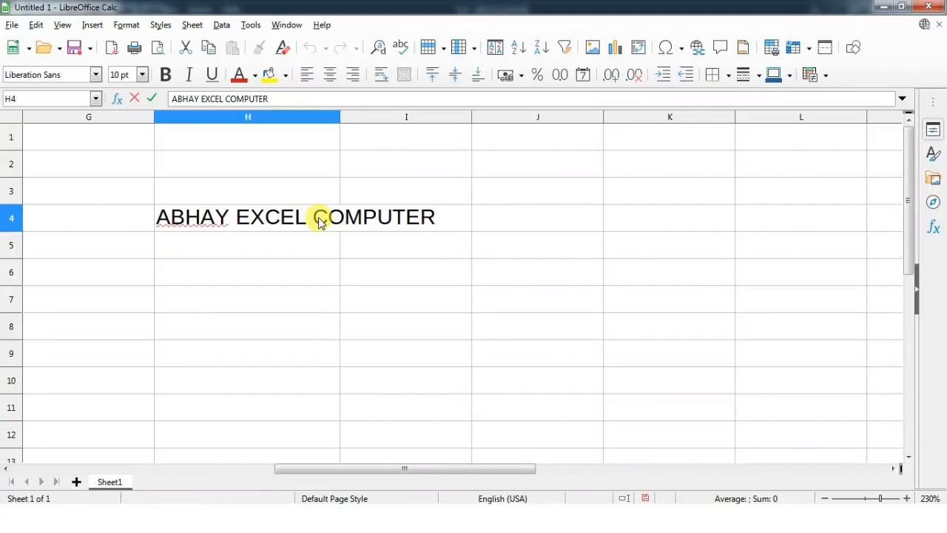
{"action": "key", "text": "Return"}
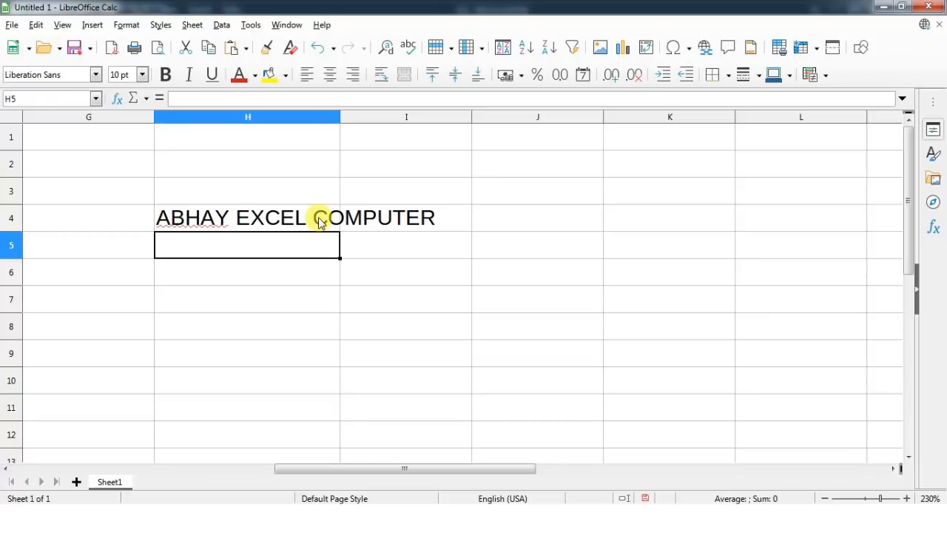
{"action": "left_click_drag", "start_coordinate": [339, 118], "coordinate": [460, 117]}
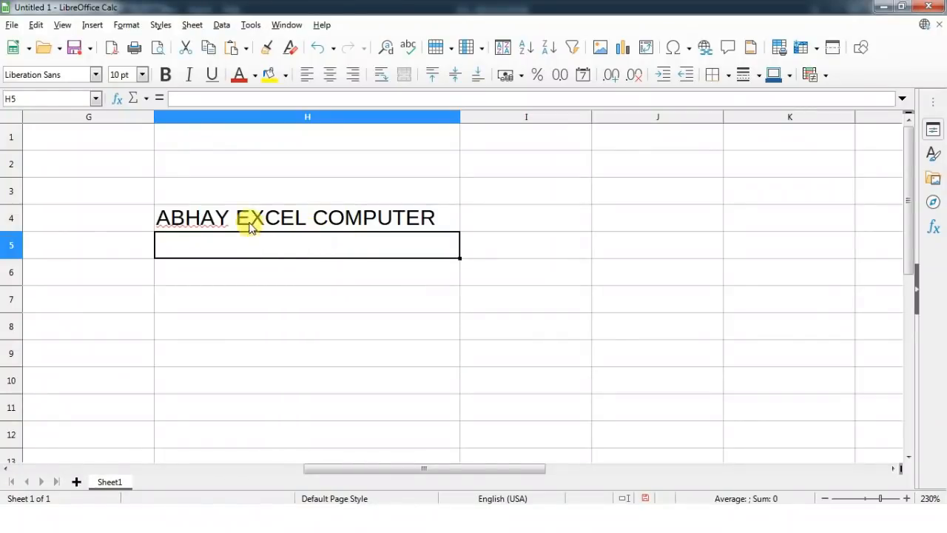
- Delete the word COMPUTER from the text in cell H4, leaving ABHAY EXCEL
{"action": "double_click", "coordinate": [331, 219]}
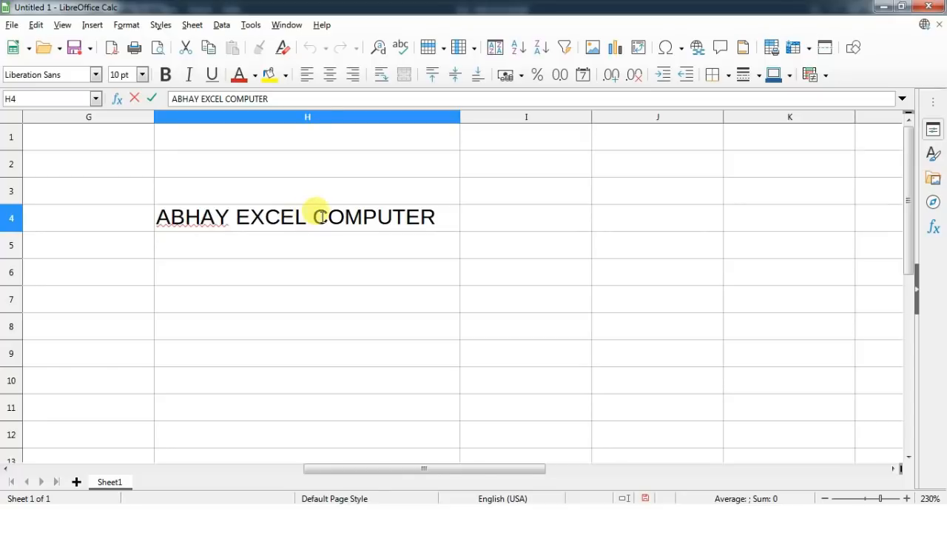
{"action": "left_click", "coordinate": [436, 216]}
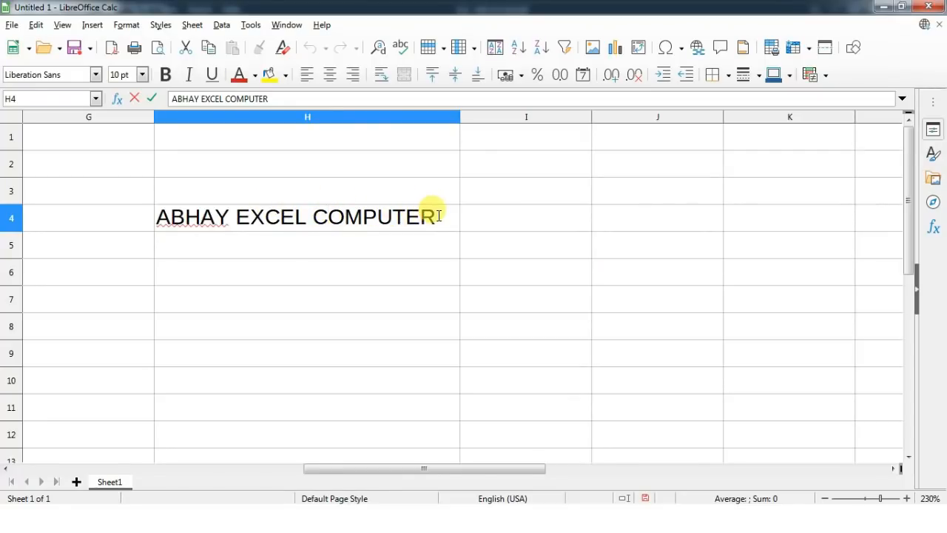
{"action": "key", "text": "BackSpace"}
{"action": "key", "text": "BackSpace"}
{"action": "key", "text": "BackSpace"}
{"action": "key", "text": "BackSpace"}
{"action": "key", "text": "BackSpace"}
{"action": "key", "text": "BackSpace"}
{"action": "key", "text": "BackSpace"}
{"action": "key", "text": "BackSpace"}
{"action": "key", "text": "BackSpace"}
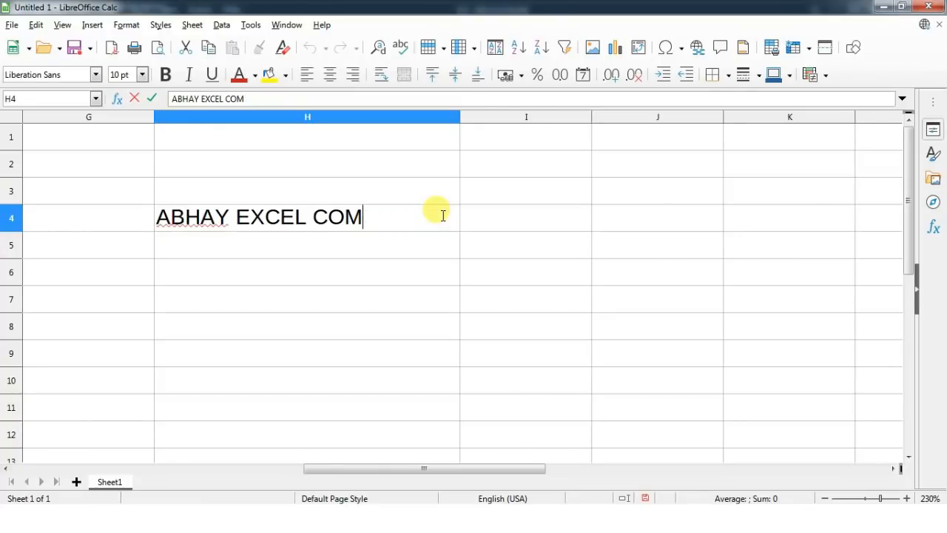
{"action": "key", "text": "Return"}
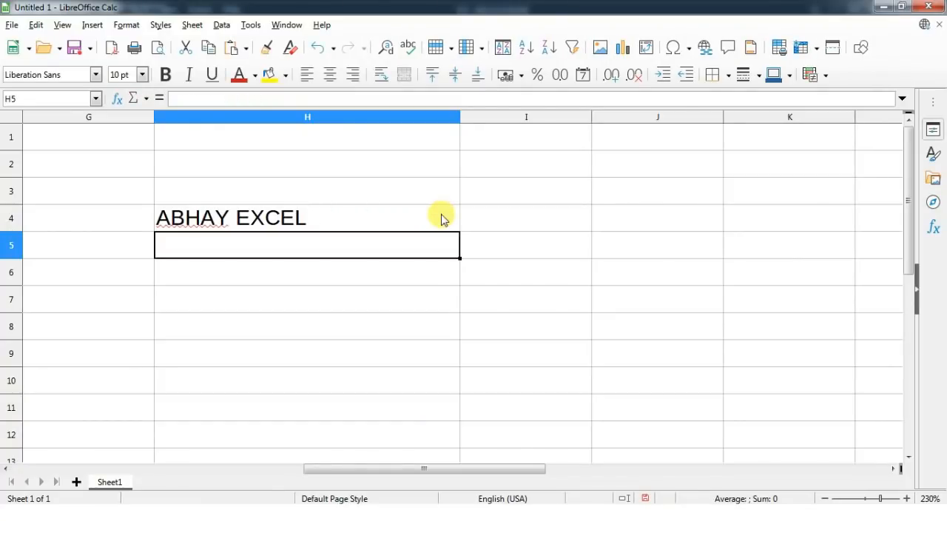
- Select cell H4 and look over the available formatting commands
{"action": "left_click", "coordinate": [409, 218]}
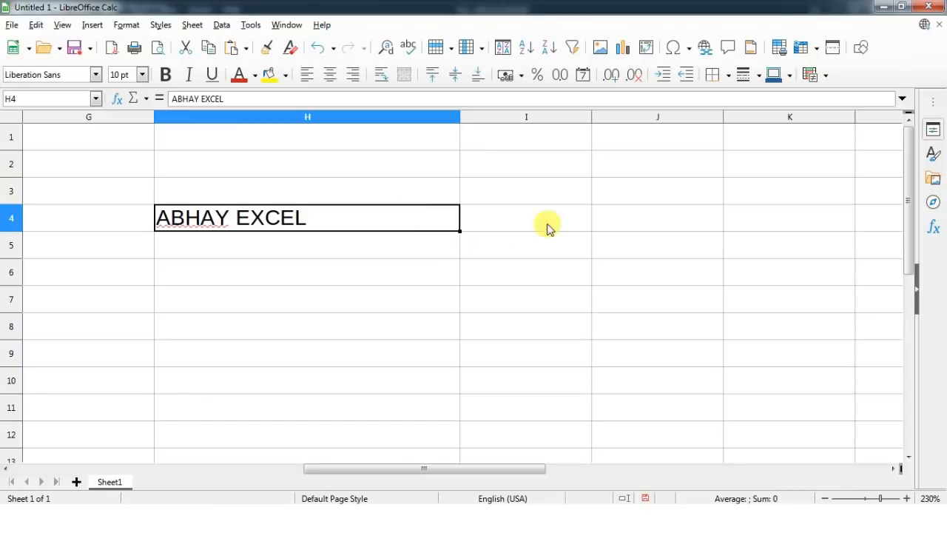
{"action": "left_click", "coordinate": [136, 27]}
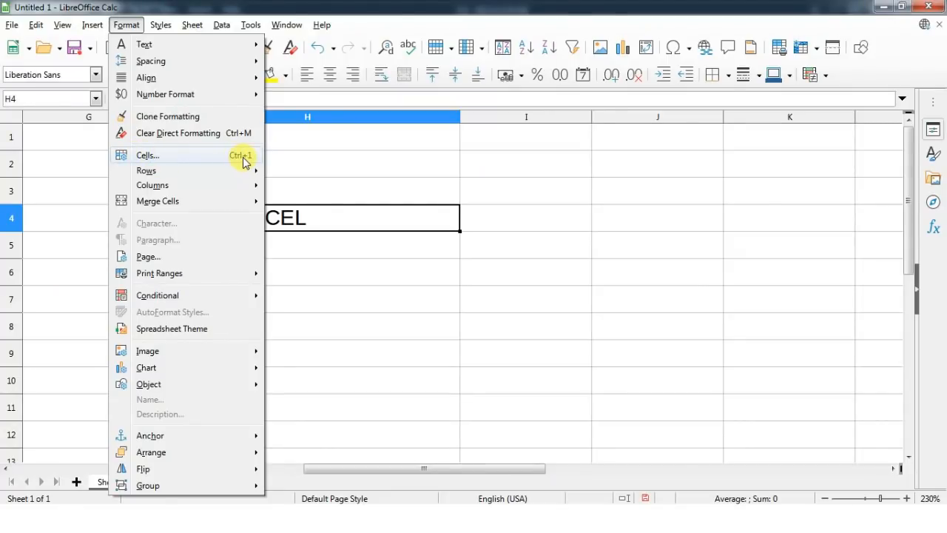
{"action": "left_click", "coordinate": [321, 236]}
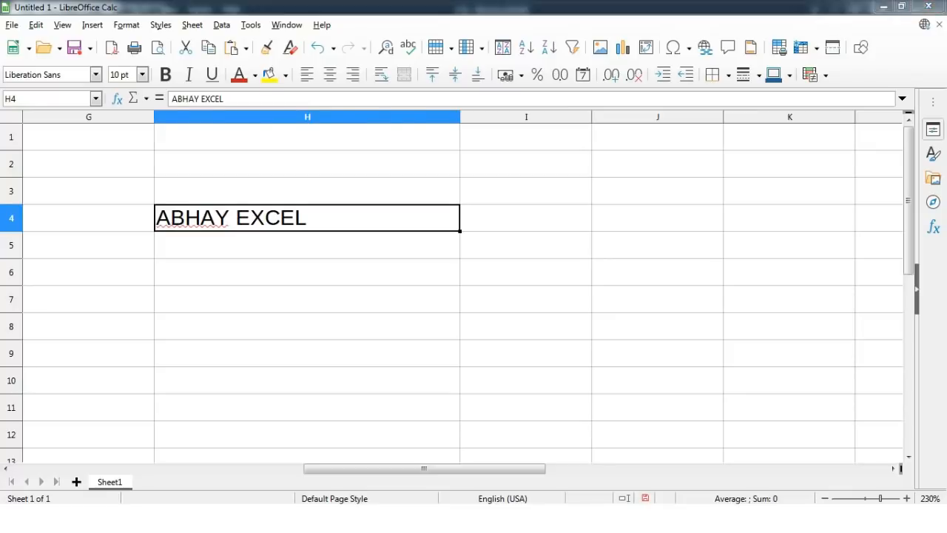
- Switch to the syllabus PDF in Adobe Reader and highlight topic 4.3.2, Formatting Cell (Font, Alignment, Style)
{"action": "left_click", "coordinate": [530, 518]}
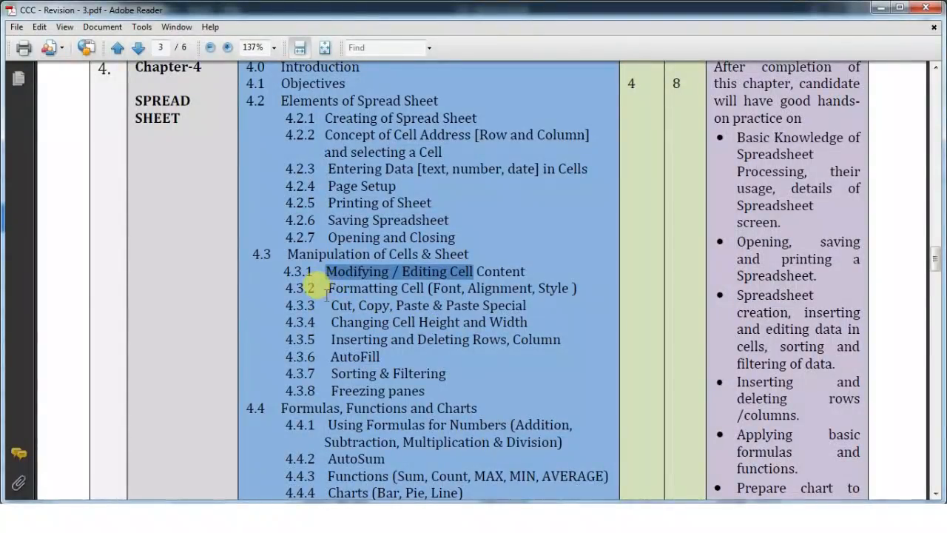
{"action": "left_click_drag", "start_coordinate": [327, 287], "coordinate": [550, 286]}
{"action": "left_click", "coordinate": [548, 291]}
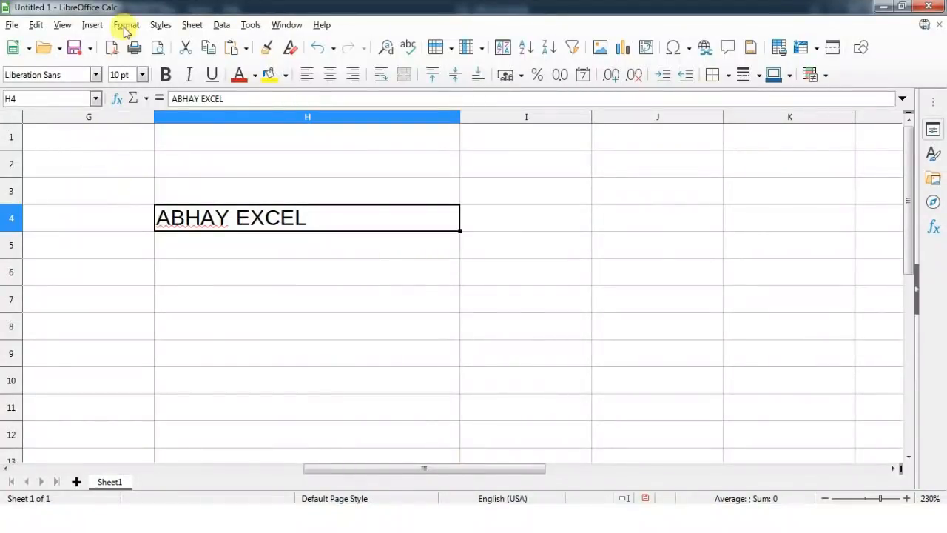
- Open the Format Cells dialog for H4 and review its number, font, font effects and alignment settings
{"action": "left_click", "coordinate": [122, 28]}
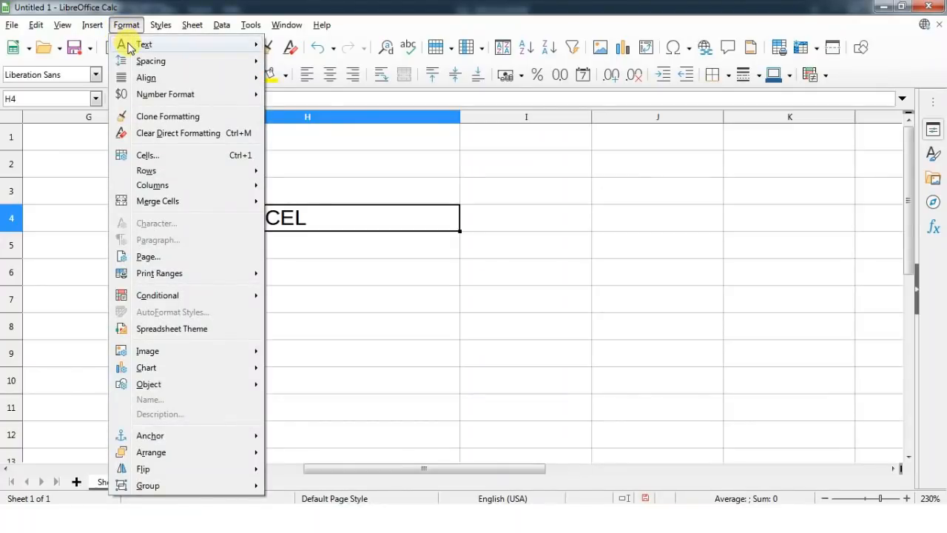
{"action": "mouse_move", "coordinate": [129, 47]}
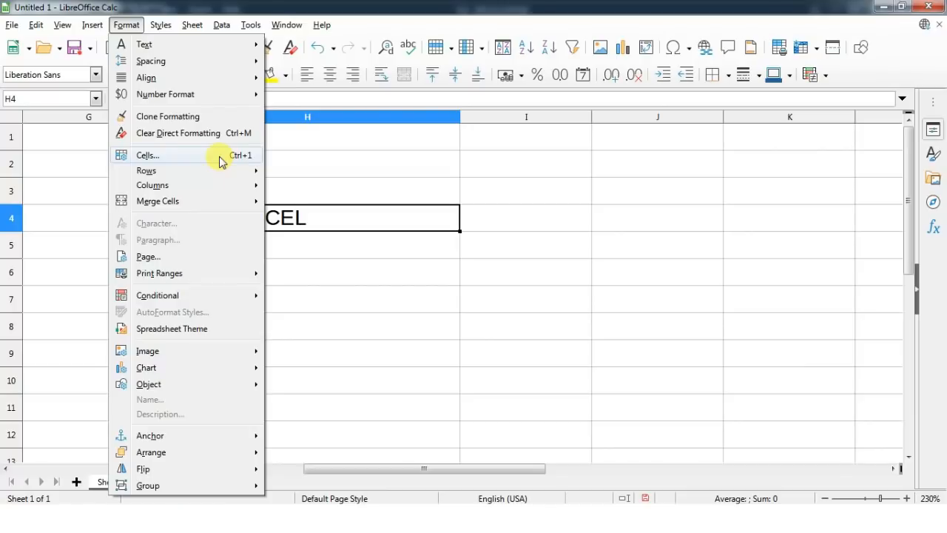
{"action": "left_click", "coordinate": [219, 157]}
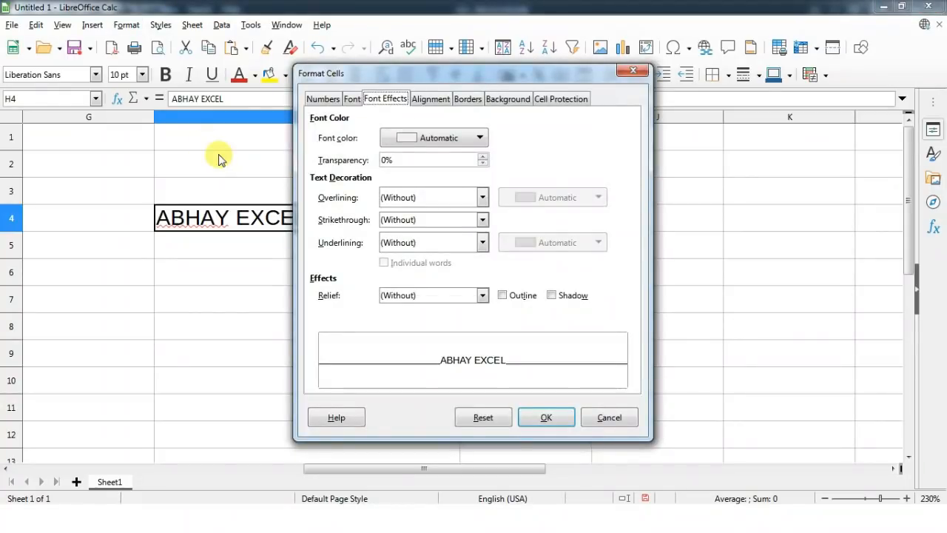
{"action": "left_click", "coordinate": [318, 100]}
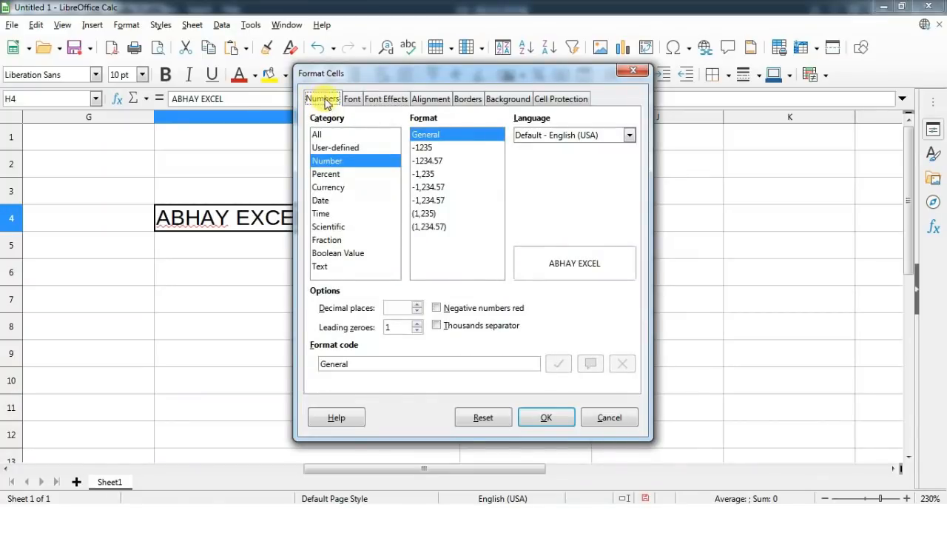
{"action": "left_click", "coordinate": [352, 99]}
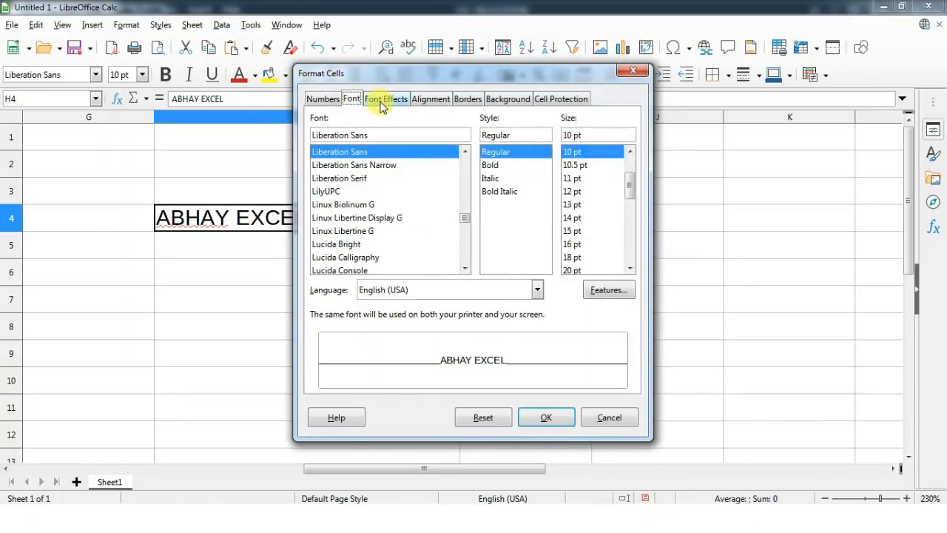
{"action": "left_click", "coordinate": [379, 99]}
{"action": "left_click", "coordinate": [430, 103]}
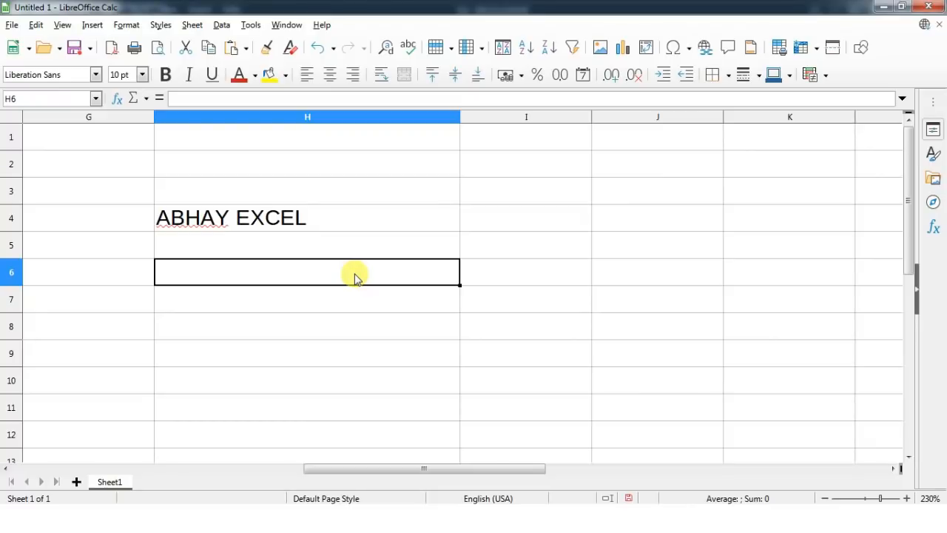
- Enter 85 in cell H6 and format it as Percent with two decimal places
{"action": "type", "text": "85"}
{"action": "key", "text": "Return"}
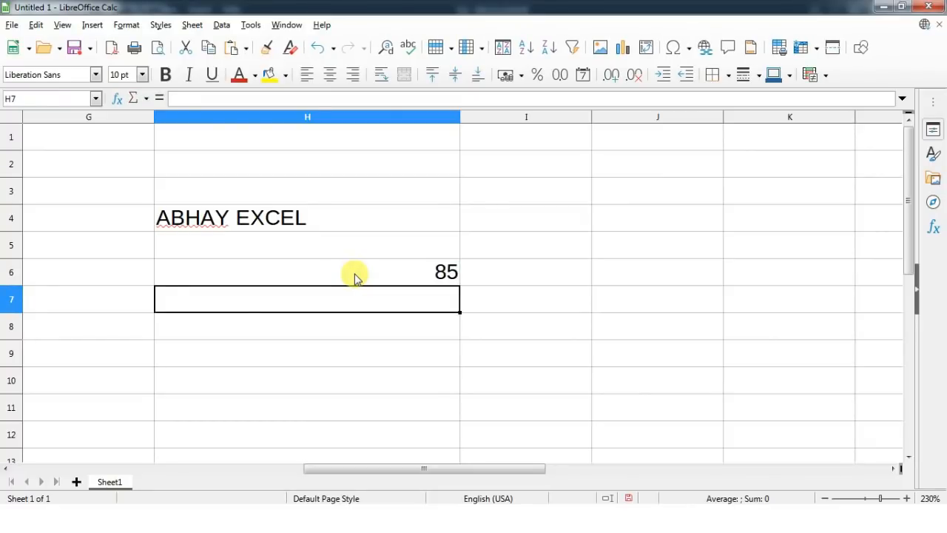
{"action": "left_click", "coordinate": [354, 277]}
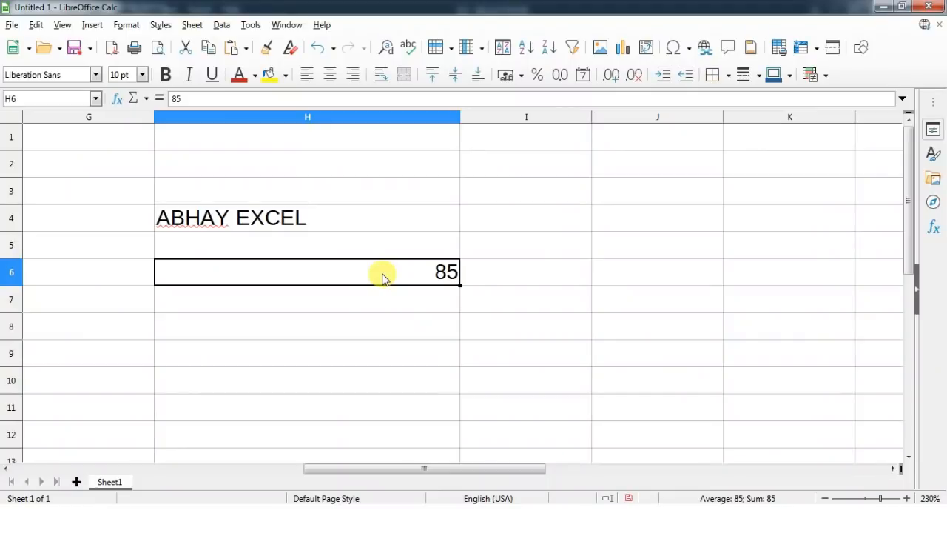
{"action": "key", "text": "ctrl+1"}
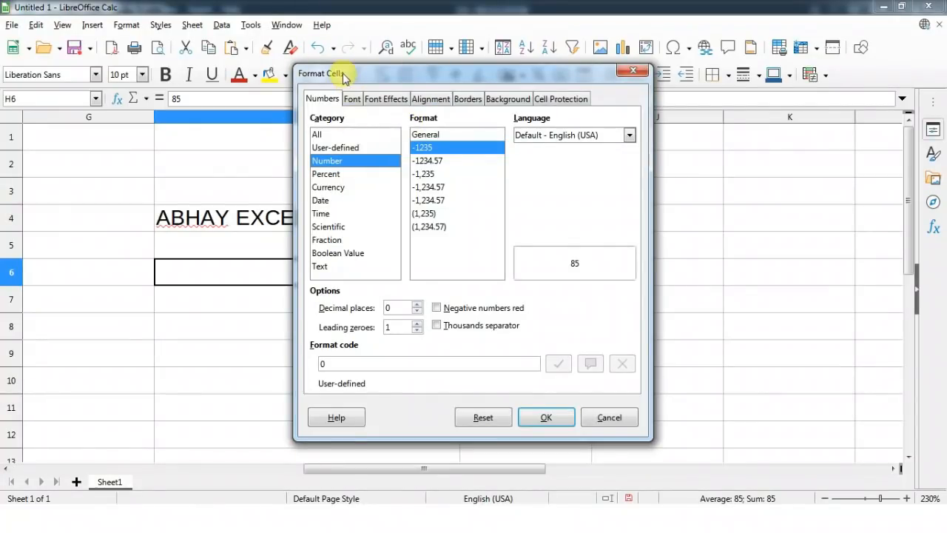
{"action": "left_click_drag", "start_coordinate": [344, 73], "coordinate": [467, 71]}
{"action": "left_click", "coordinate": [449, 172]}
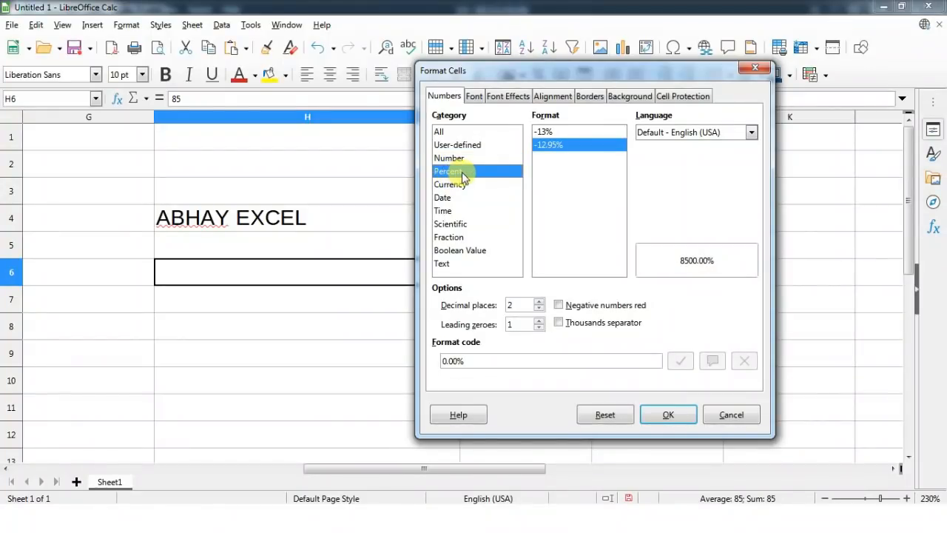
{"action": "left_click", "coordinate": [663, 415]}
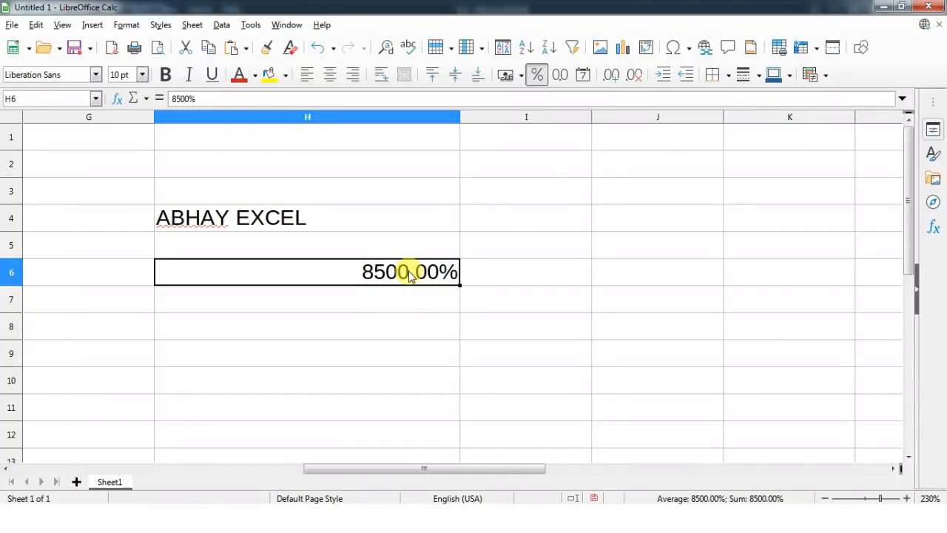
- Format cell H6 as a Date in the MM/DD/YY format and set its font to Liberation Sans Narrow
{"action": "key", "text": "ctrl+1"}
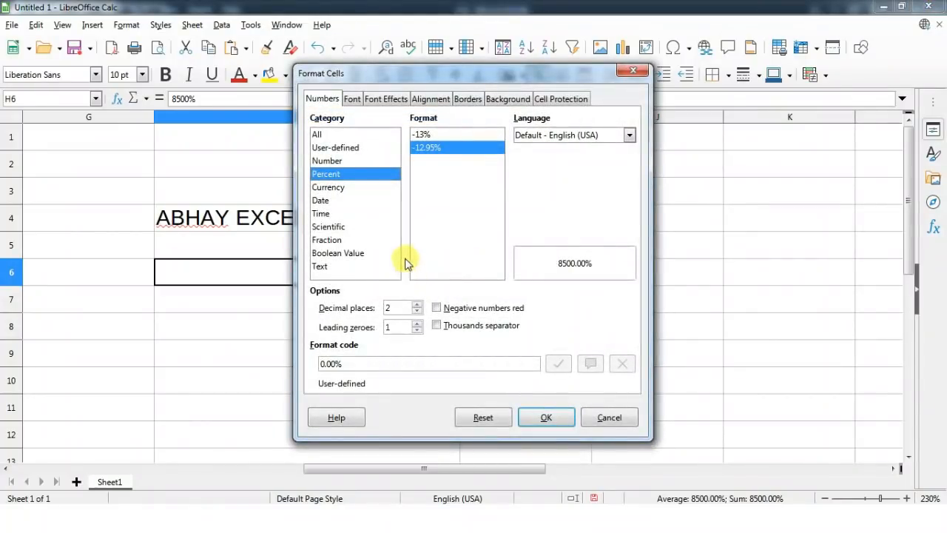
{"action": "left_click", "coordinate": [349, 188]}
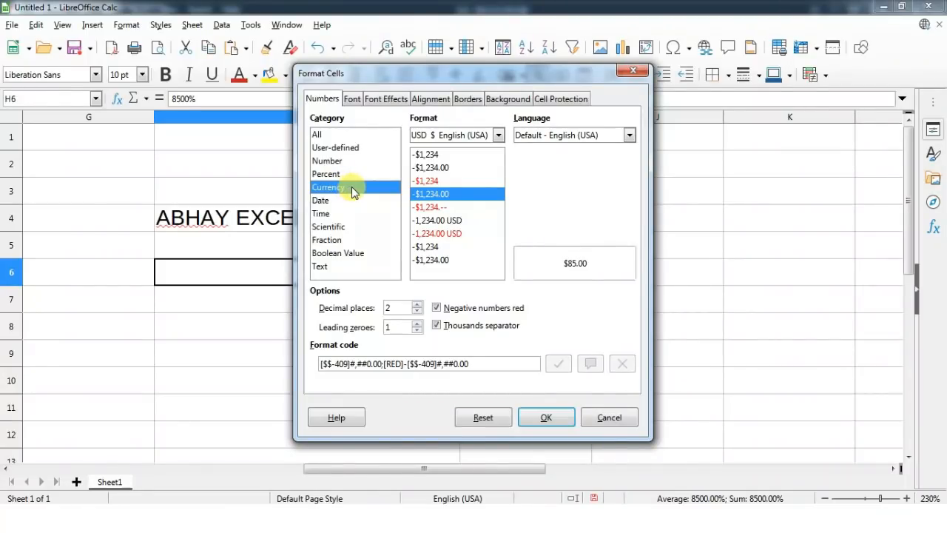
{"action": "left_click", "coordinate": [341, 204]}
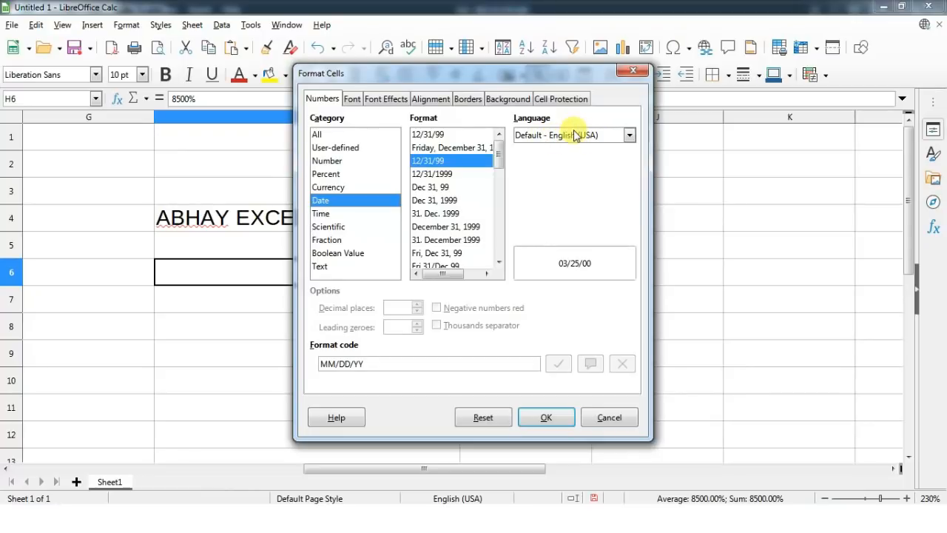
{"action": "left_click", "coordinate": [353, 102]}
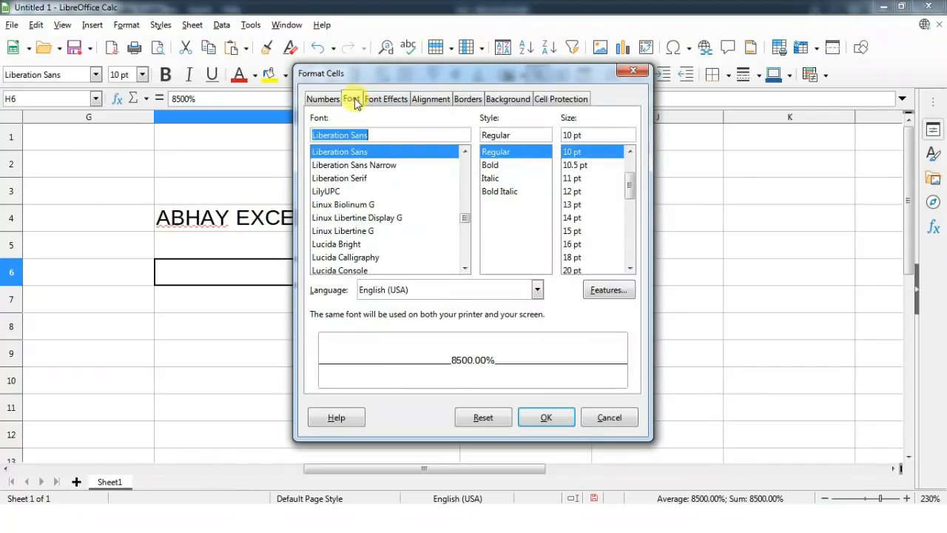
{"action": "left_click_drag", "start_coordinate": [363, 79], "coordinate": [523, 79]}
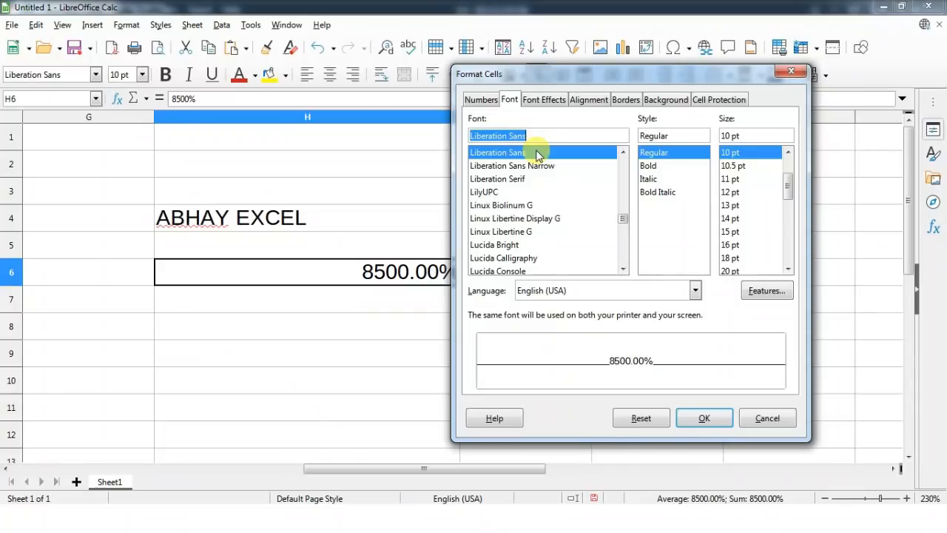
{"action": "left_click", "coordinate": [511, 179]}
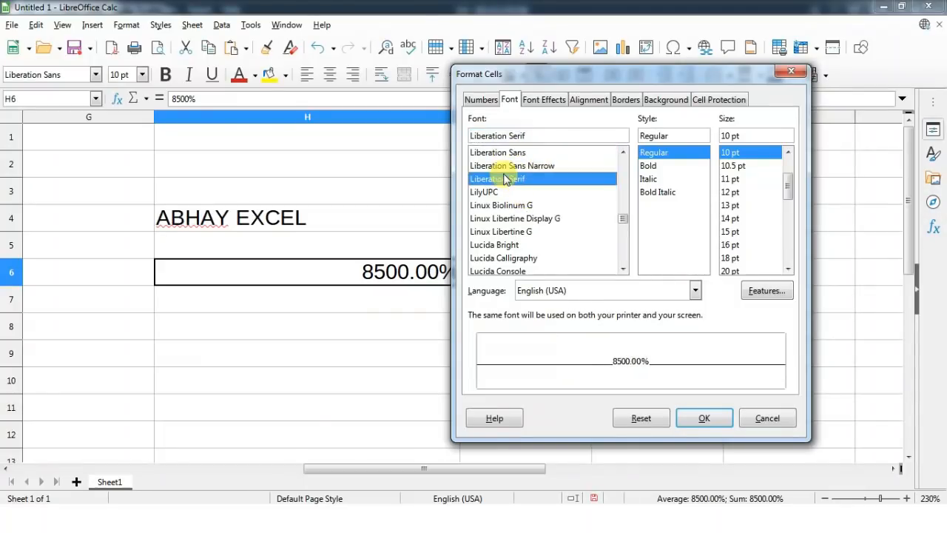
{"action": "left_click", "coordinate": [511, 167]}
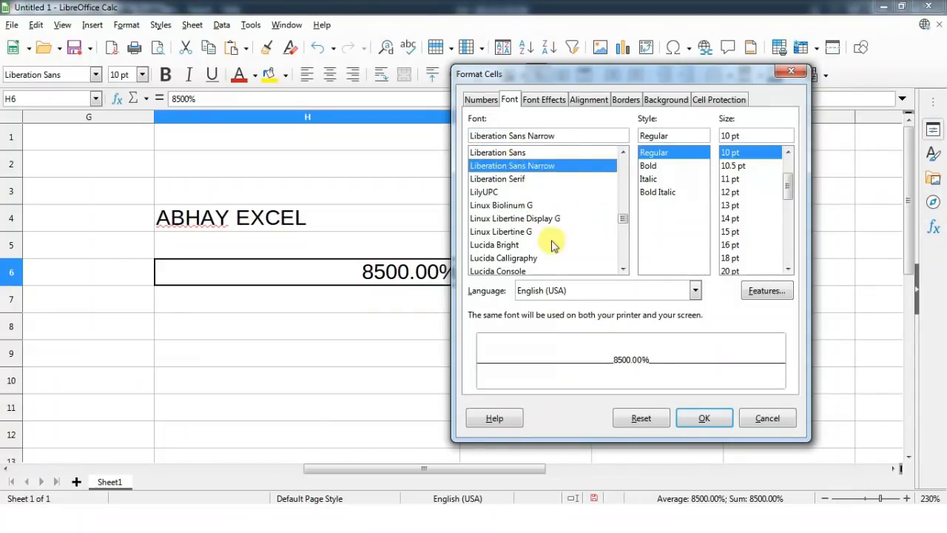
{"action": "left_click", "coordinate": [705, 419]}
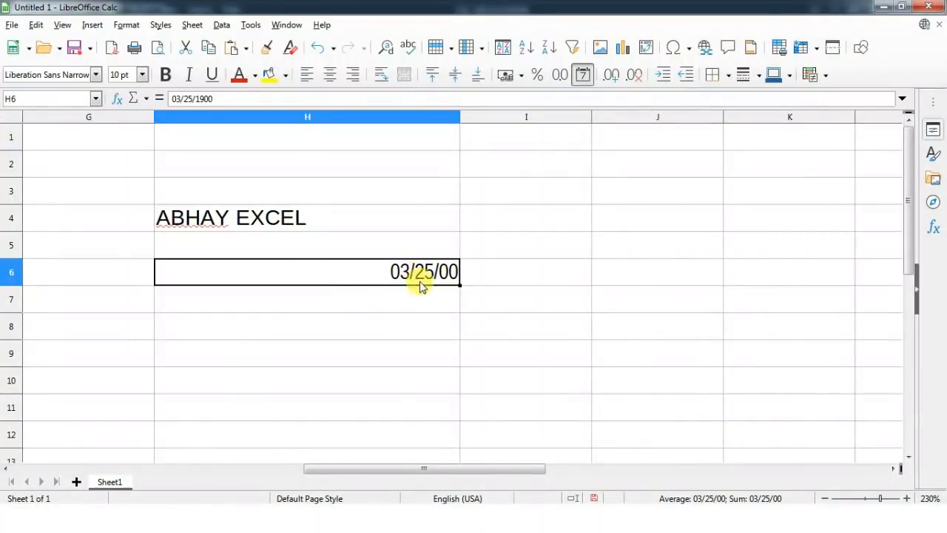
- Change the font of the text in cell H4 to Linux Biolinum G through the Format Cells dialog
{"action": "left_click", "coordinate": [296, 219]}
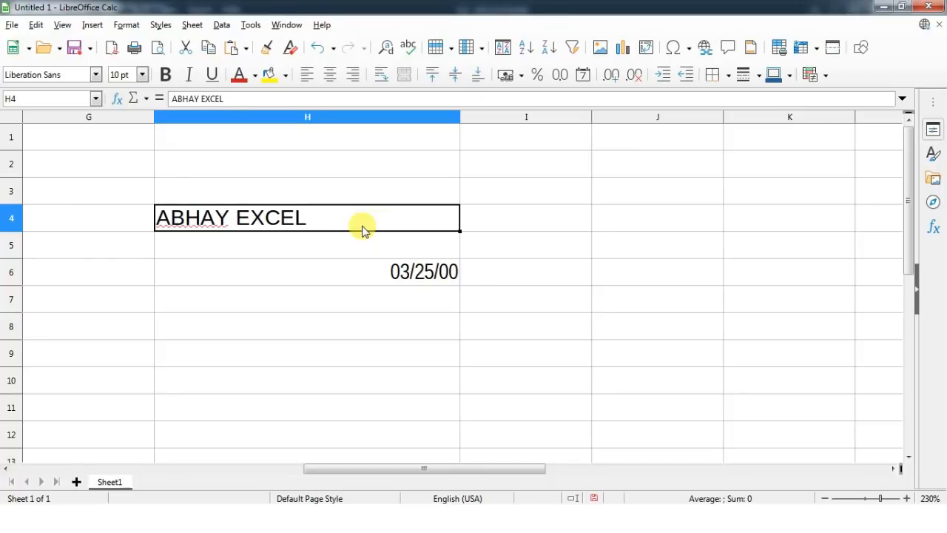
{"action": "key", "text": "ctrl+1"}
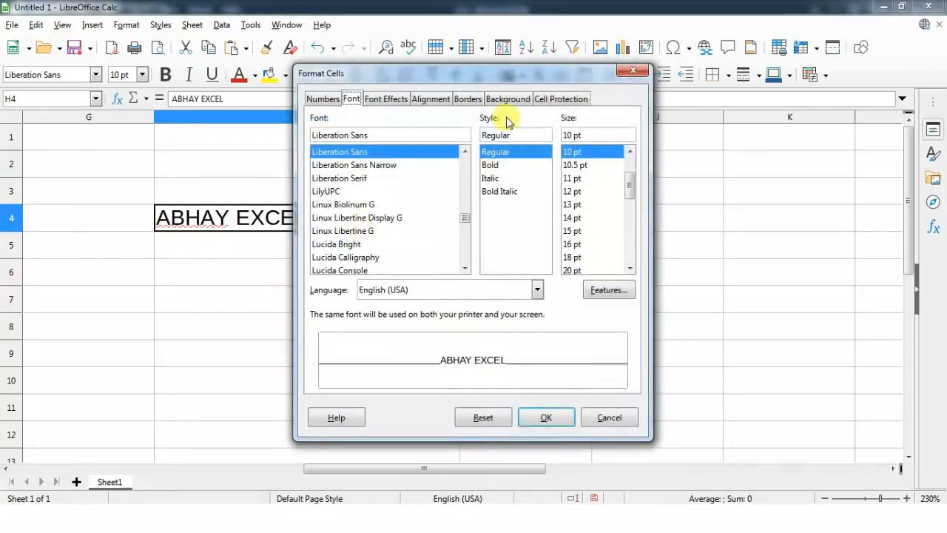
{"action": "left_click", "coordinate": [344, 207]}
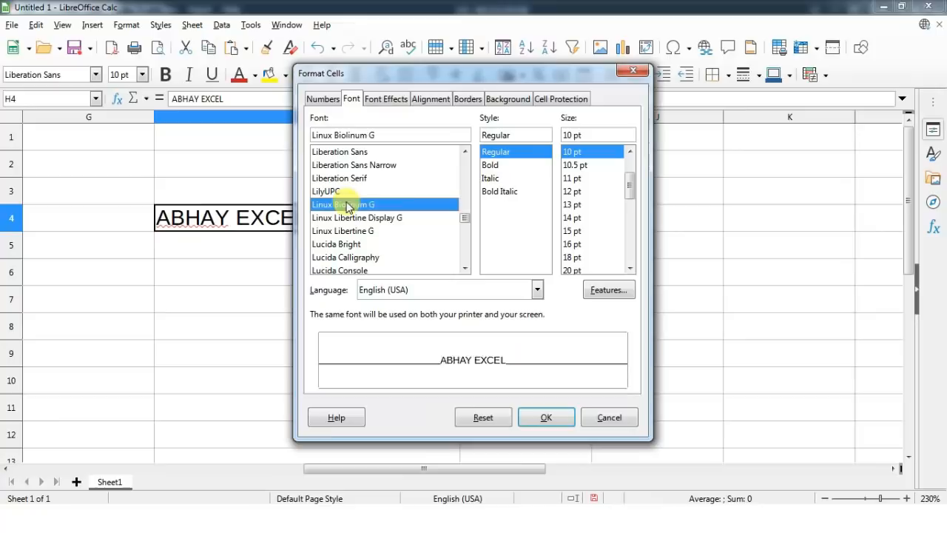
{"action": "left_click", "coordinate": [546, 416]}
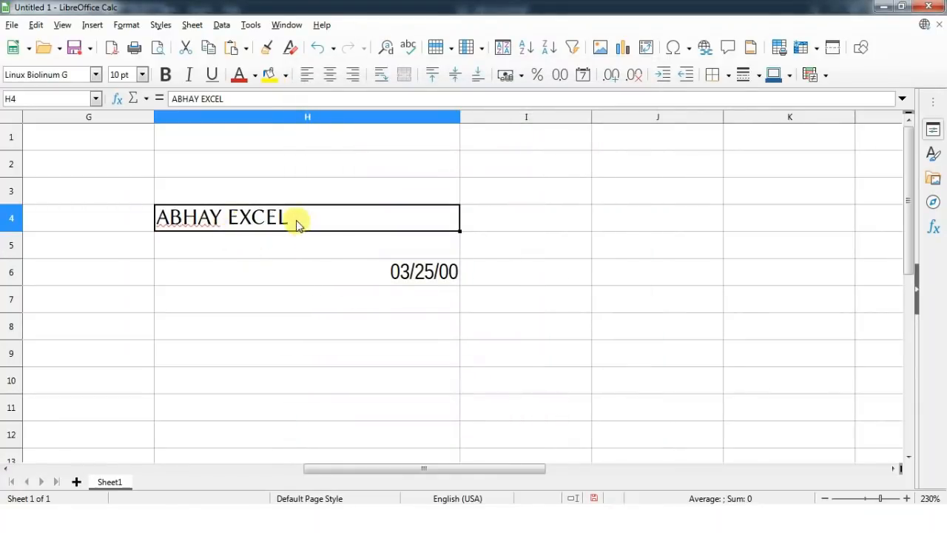
- Set the font of cell H4 to Matura MT Script Capitals
{"action": "left_click", "coordinate": [97, 76]}
{"action": "left_click", "coordinate": [96, 77]}
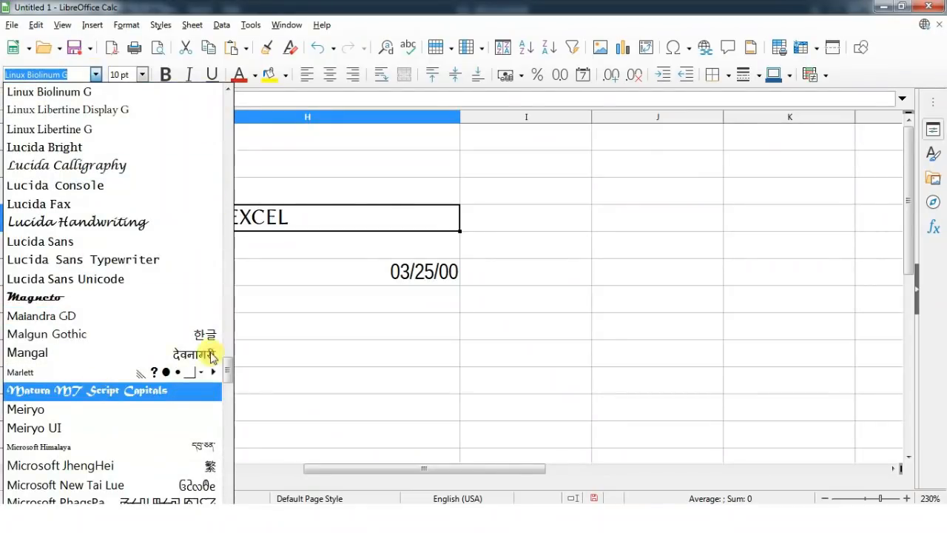
{"action": "left_click", "coordinate": [98, 390]}
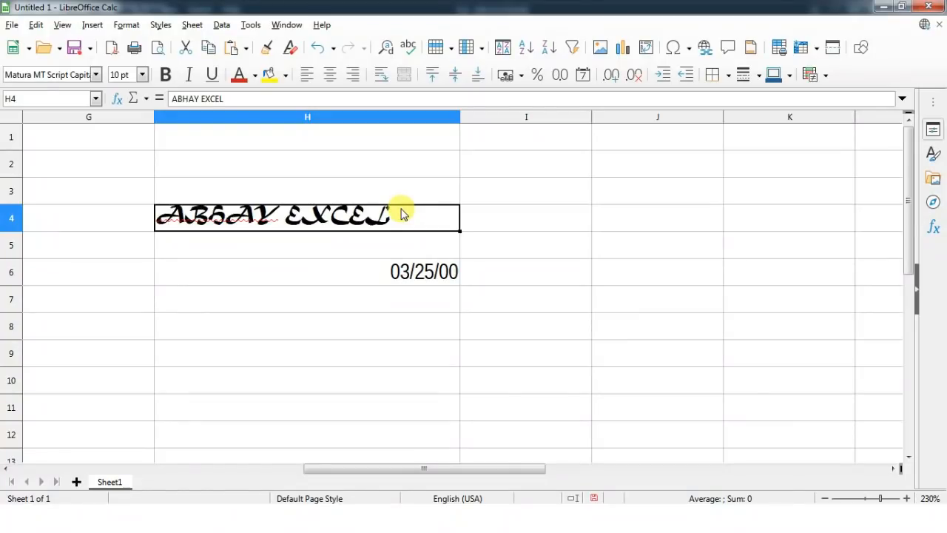
- In the Format Cells dialog for H4, set the font style to Bold Italic and the size to 6 pt
{"action": "key", "text": "ctrl+1"}
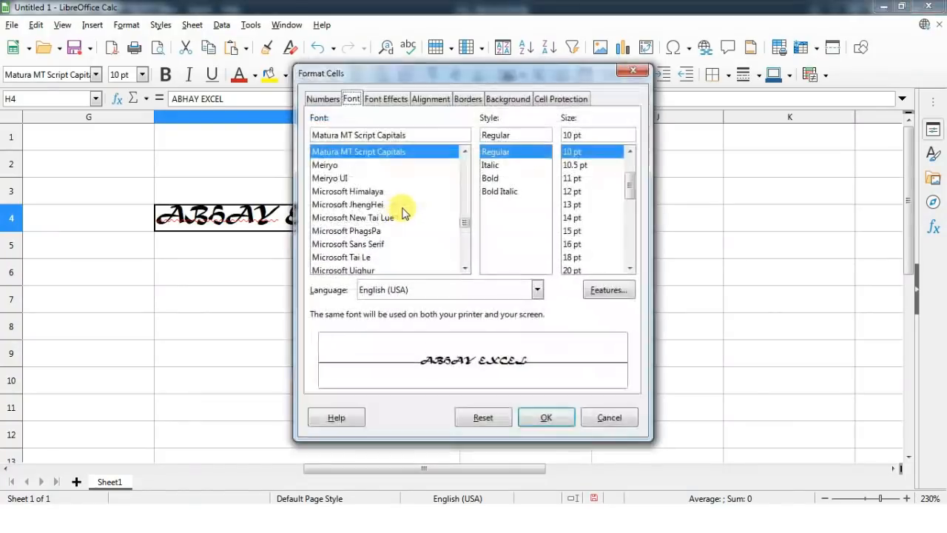
{"action": "left_click", "coordinate": [502, 192]}
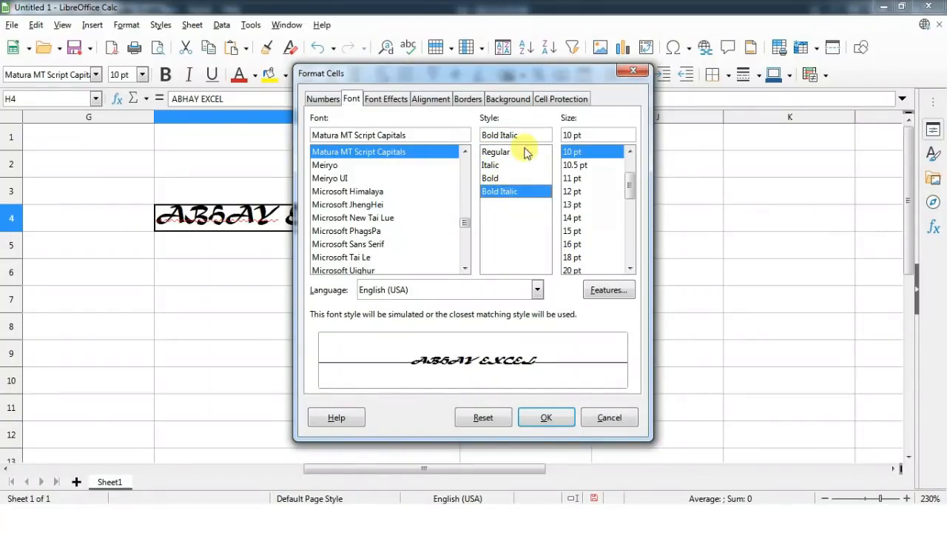
{"action": "scroll", "coordinate": [630, 184], "scroll_direction": "up", "scroll_amount": 2}
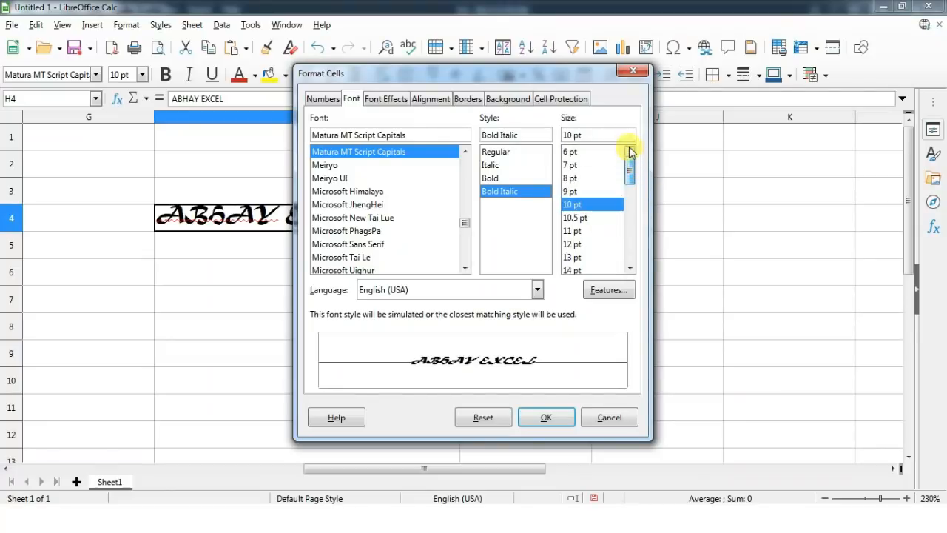
{"action": "left_click_drag", "start_coordinate": [630, 184], "coordinate": [630, 261]}
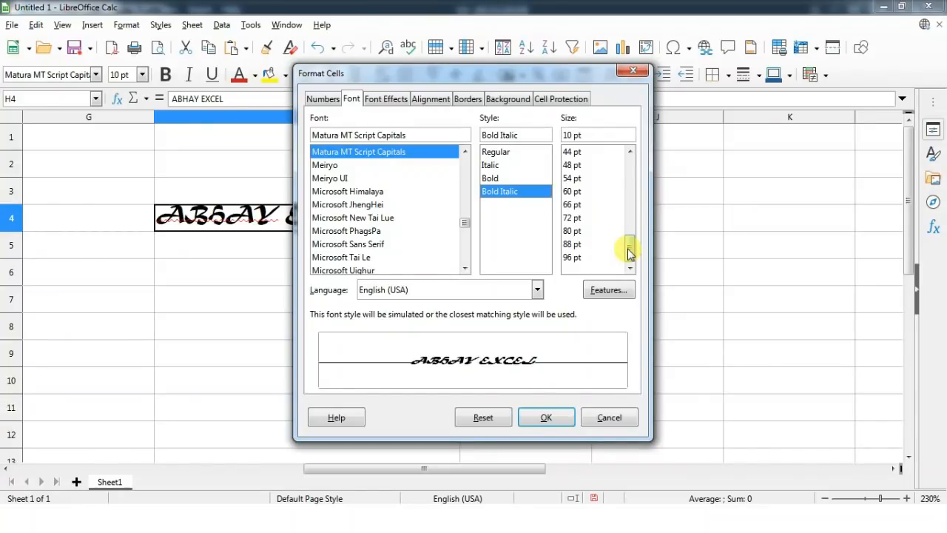
{"action": "left_click_drag", "start_coordinate": [630, 254], "coordinate": [630, 167]}
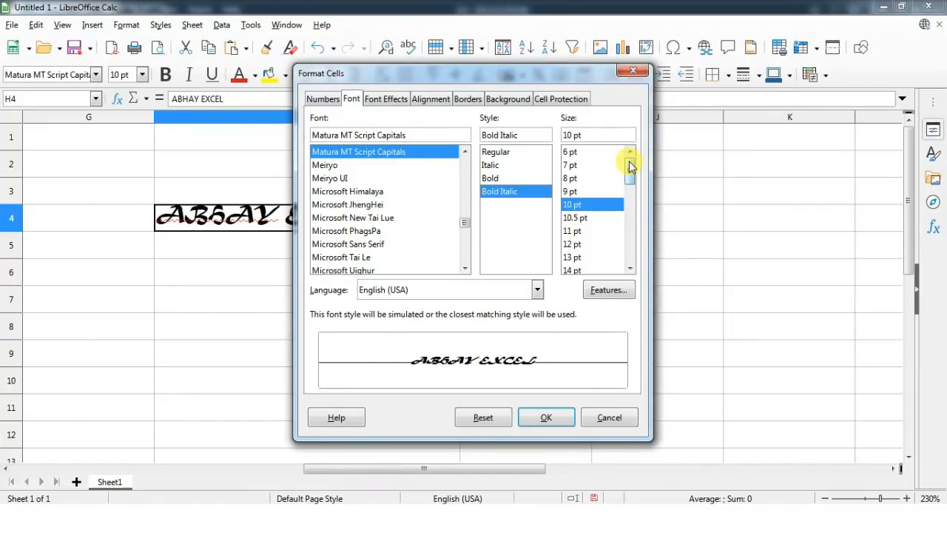
{"action": "left_click", "coordinate": [576, 152]}
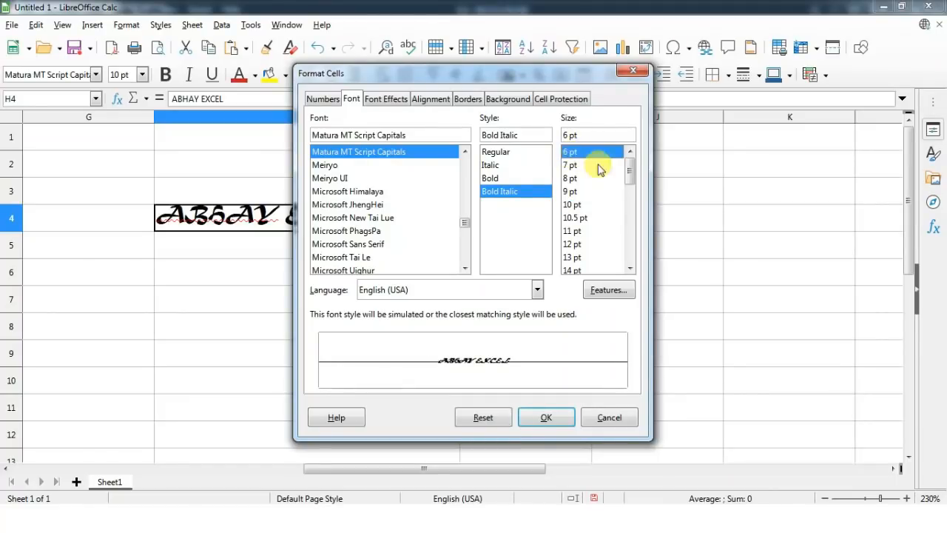
{"action": "left_click_drag", "start_coordinate": [626, 168], "coordinate": [628, 249]}
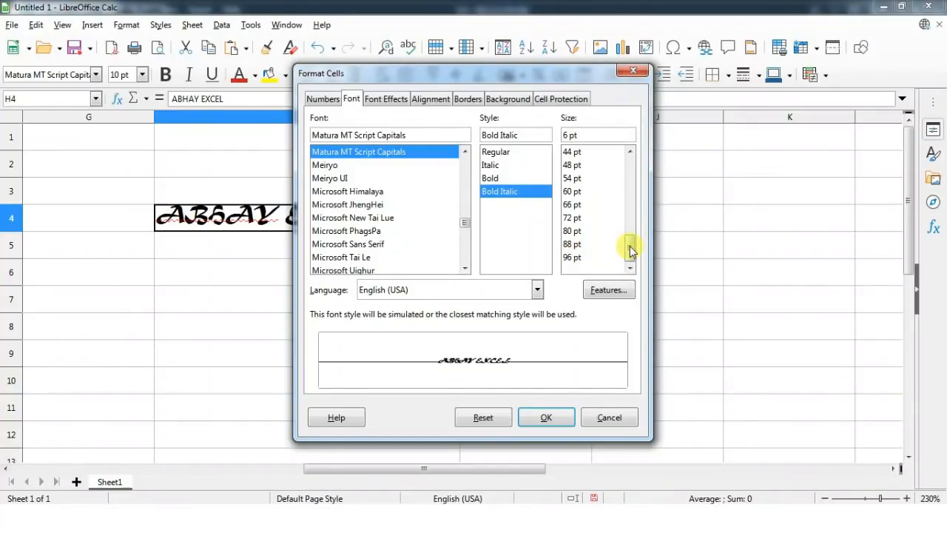
{"action": "left_click_drag", "start_coordinate": [630, 250], "coordinate": [628, 171]}
- Set the font color of H4 to Red and apply the cell formatting
{"action": "left_click", "coordinate": [389, 99]}
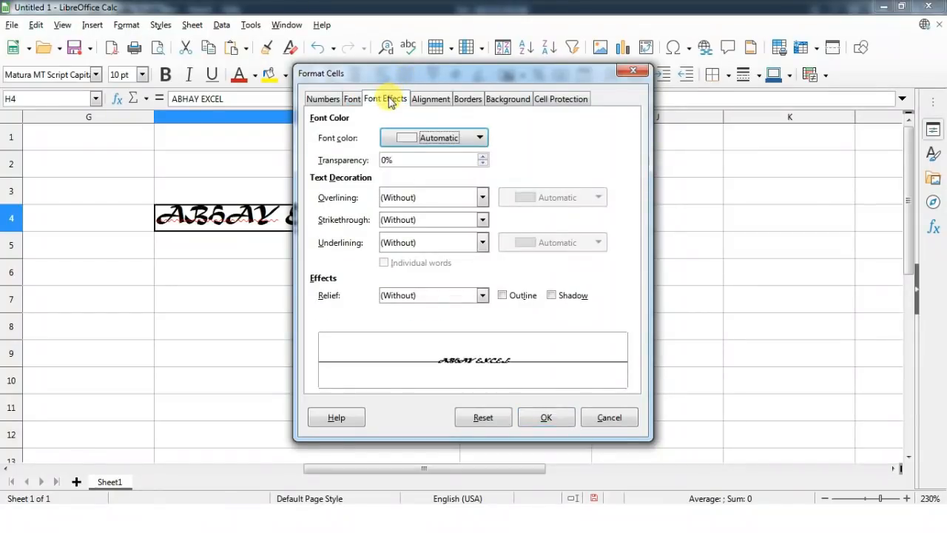
{"action": "left_click", "coordinate": [438, 144]}
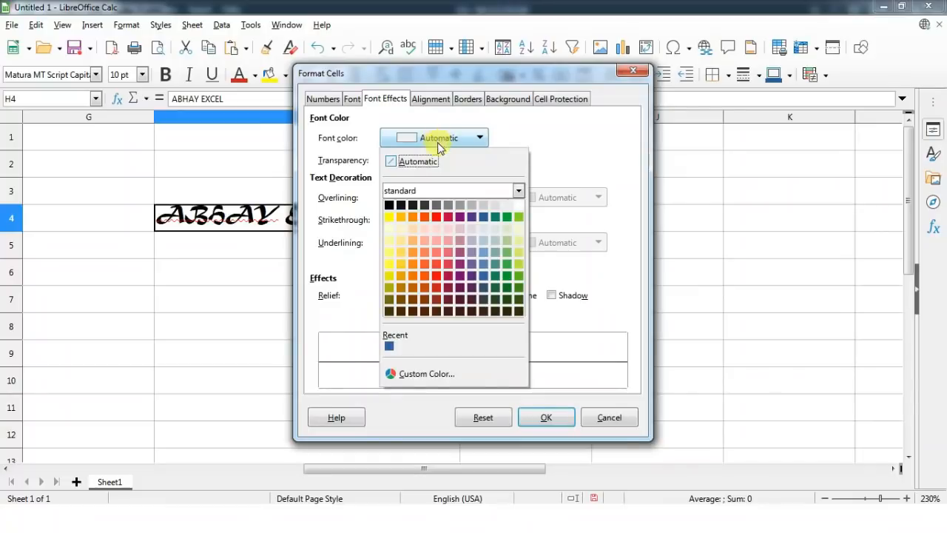
{"action": "left_click", "coordinate": [436, 217]}
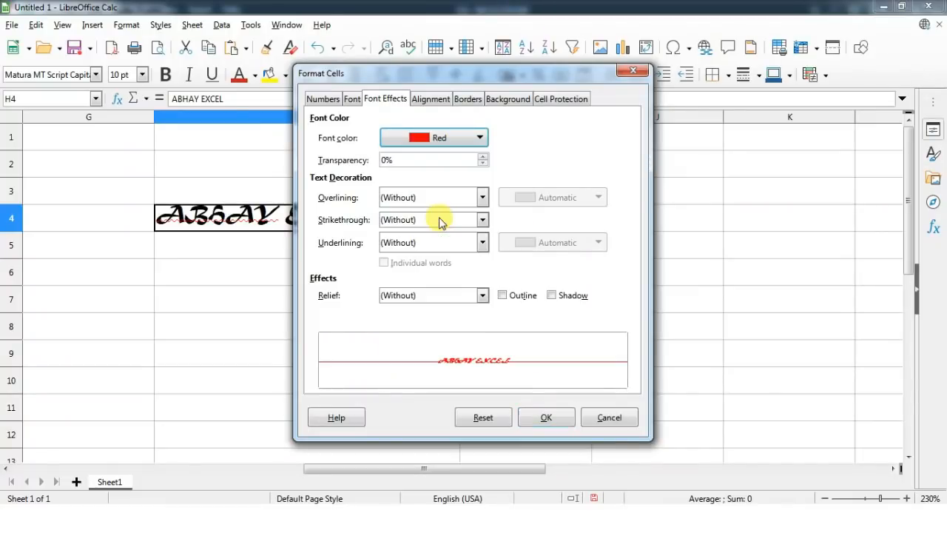
{"action": "left_click", "coordinate": [546, 419]}
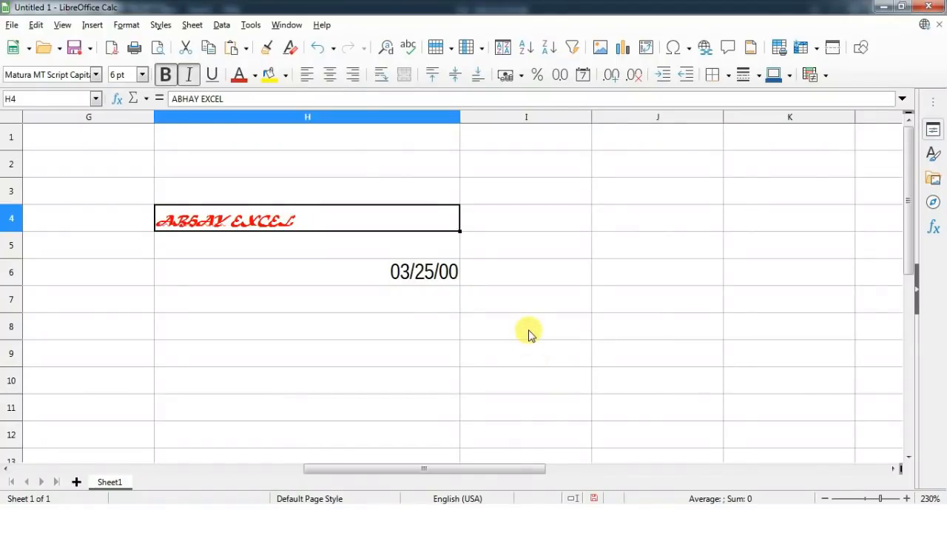
- Review the alignment, border, background color and cell protection settings of H4 in Format Cells, leaving the dialog without applying changes
{"action": "key", "text": "ctrl+1"}
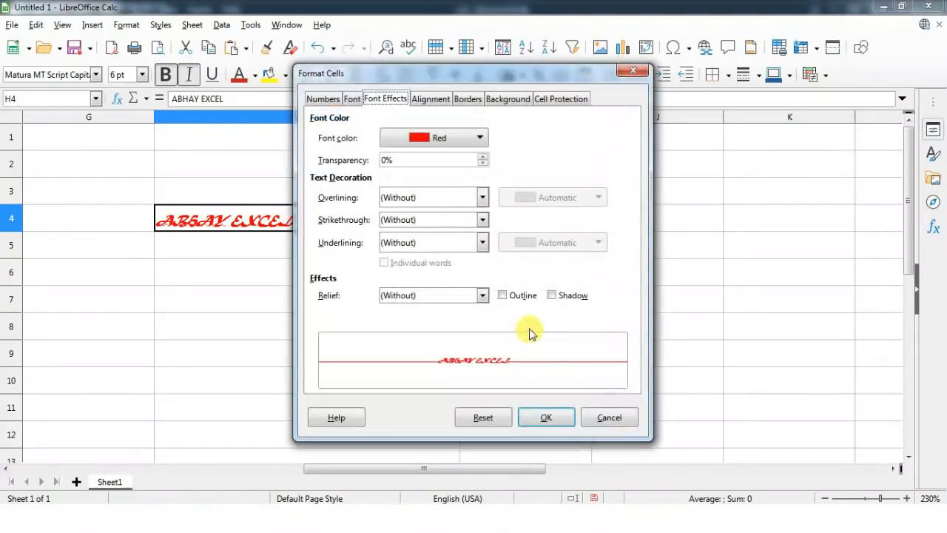
{"action": "left_click", "coordinate": [431, 100]}
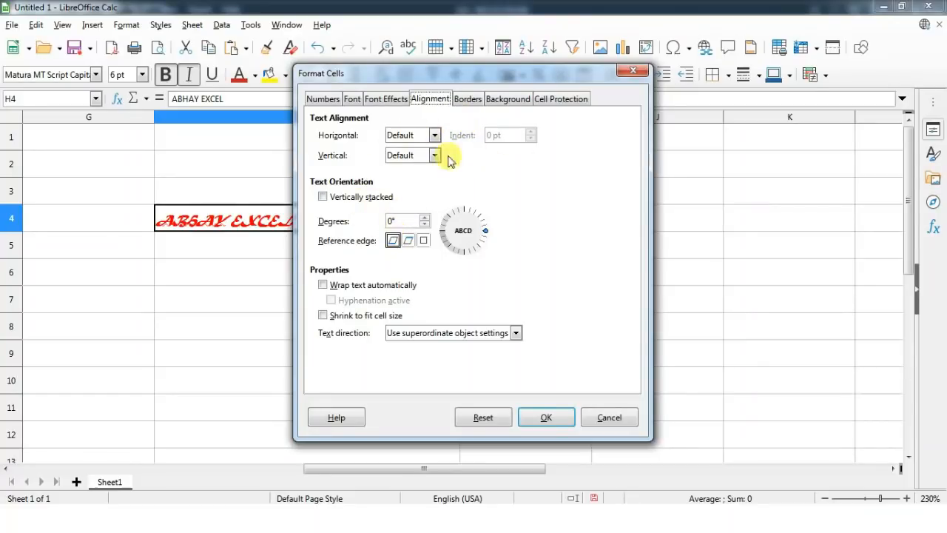
{"action": "left_click", "coordinate": [474, 99]}
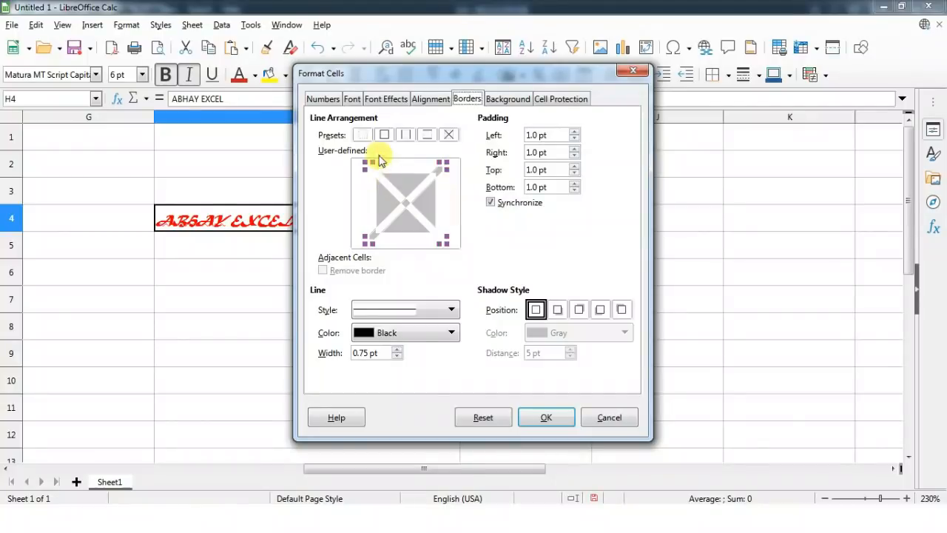
{"action": "left_click", "coordinate": [516, 98]}
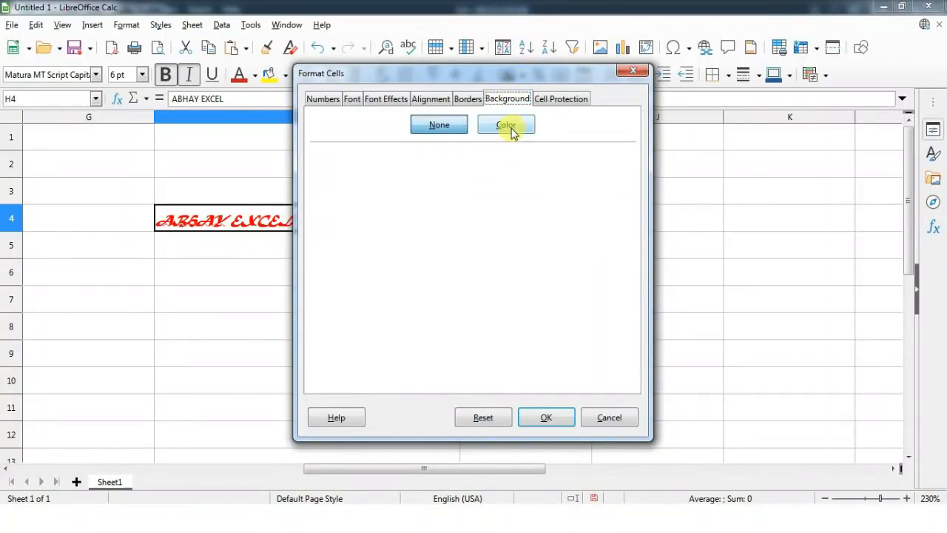
{"action": "left_click", "coordinate": [508, 126]}
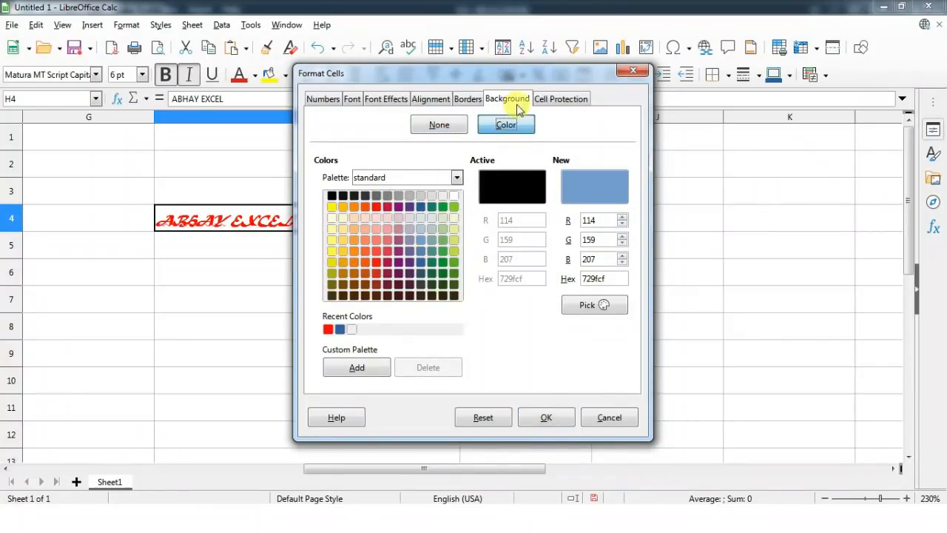
{"action": "left_click", "coordinate": [560, 100]}
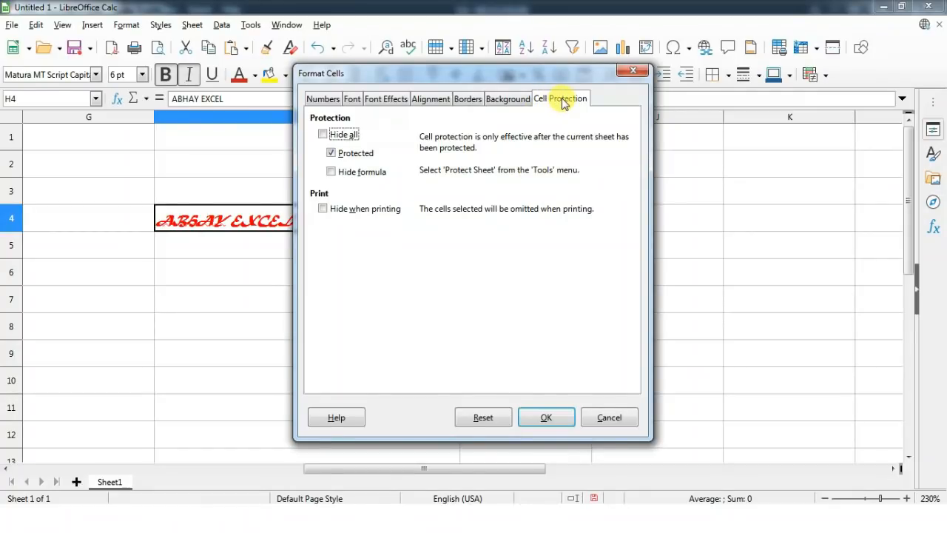
{"action": "left_click", "coordinate": [608, 419]}
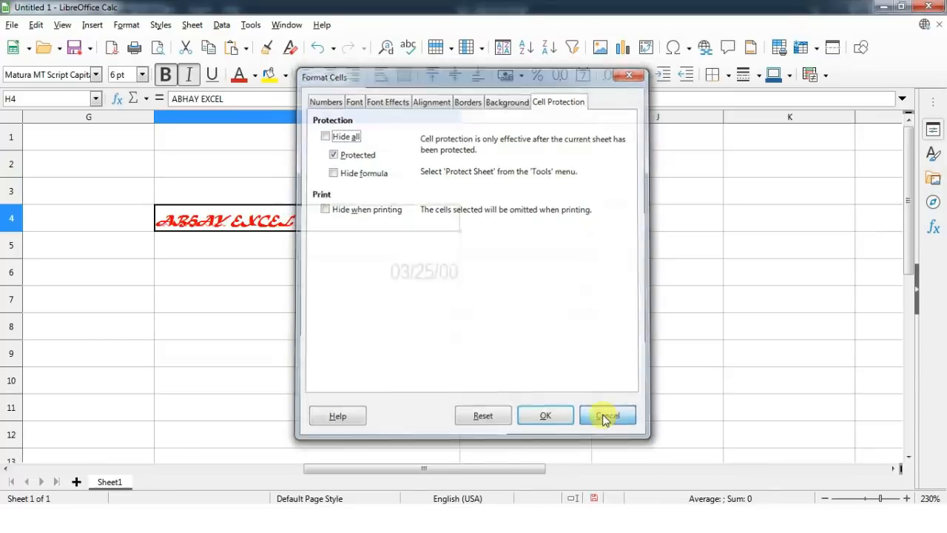
- Apply the Good cell style to the date in cell H6
{"action": "left_click", "coordinate": [242, 302]}
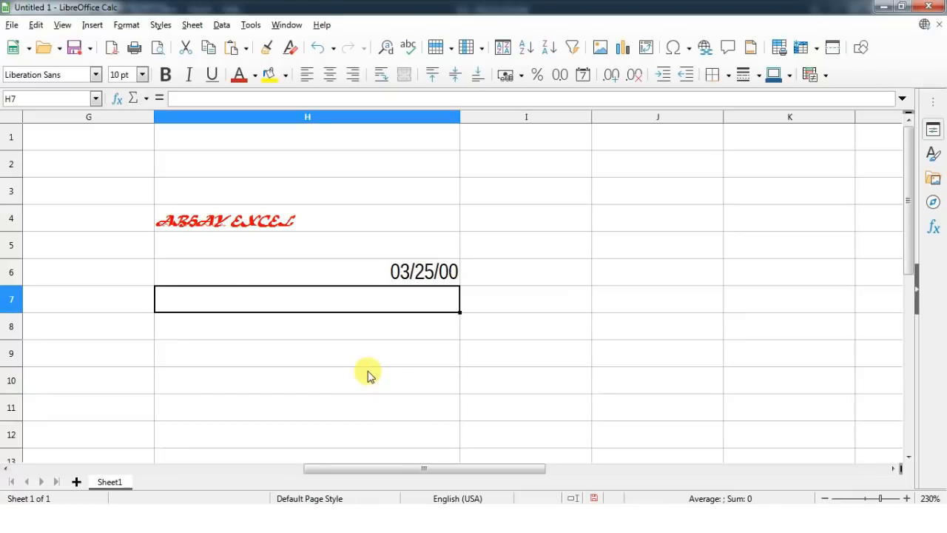
{"action": "left_click", "coordinate": [368, 271]}
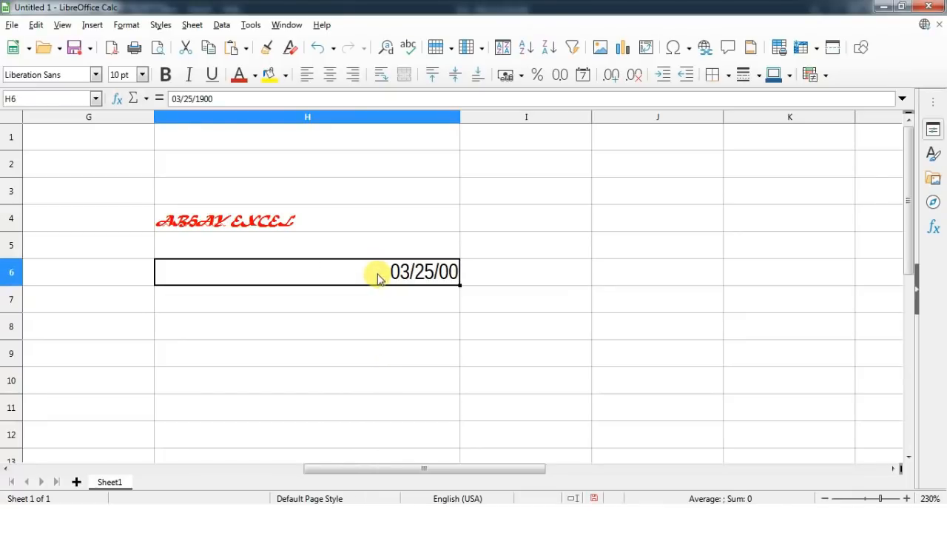
{"action": "left_click", "coordinate": [161, 26]}
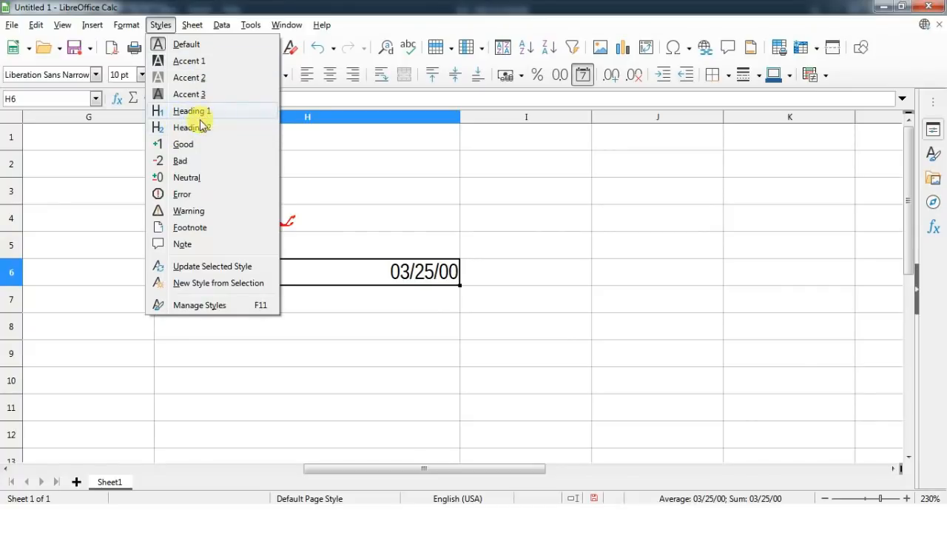
{"action": "left_click", "coordinate": [170, 145]}
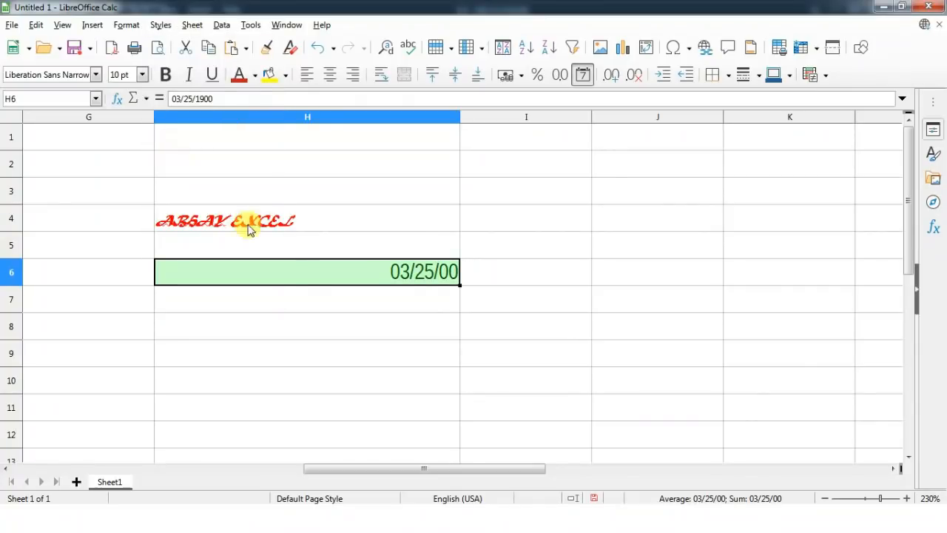
- Apply the Bad cell style to cell H7
{"action": "left_click", "coordinate": [293, 305]}
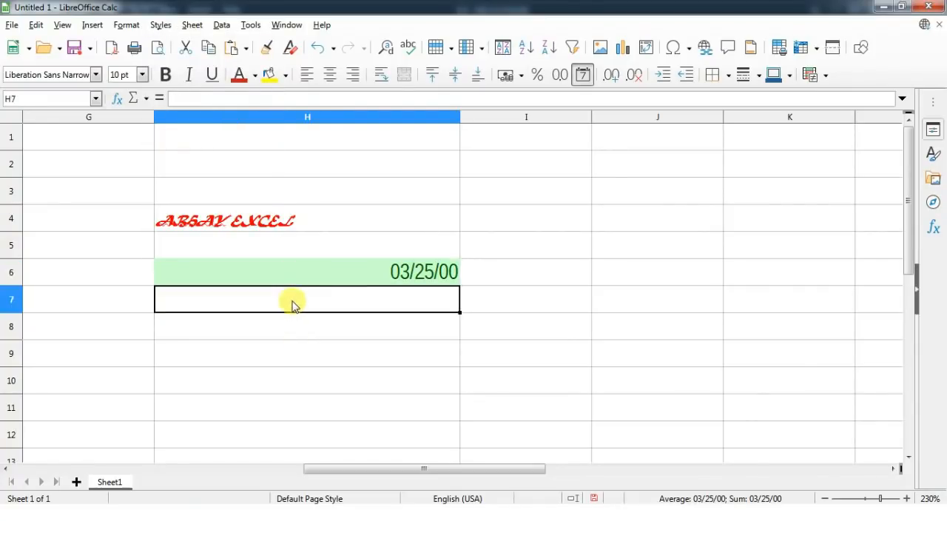
{"action": "left_click", "coordinate": [159, 25]}
{"action": "left_click", "coordinate": [178, 161]}
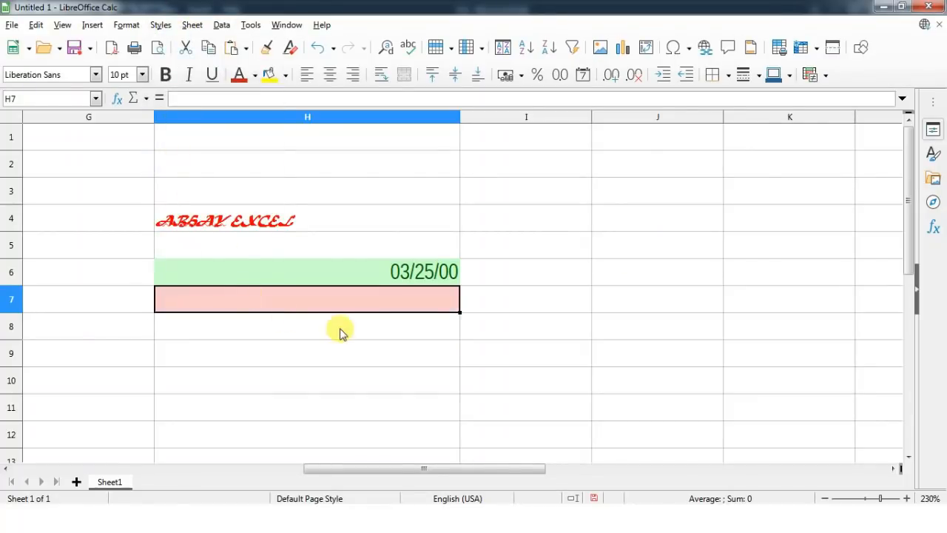
- Apply the Error cell style to cell H8
{"action": "left_click", "coordinate": [300, 331]}
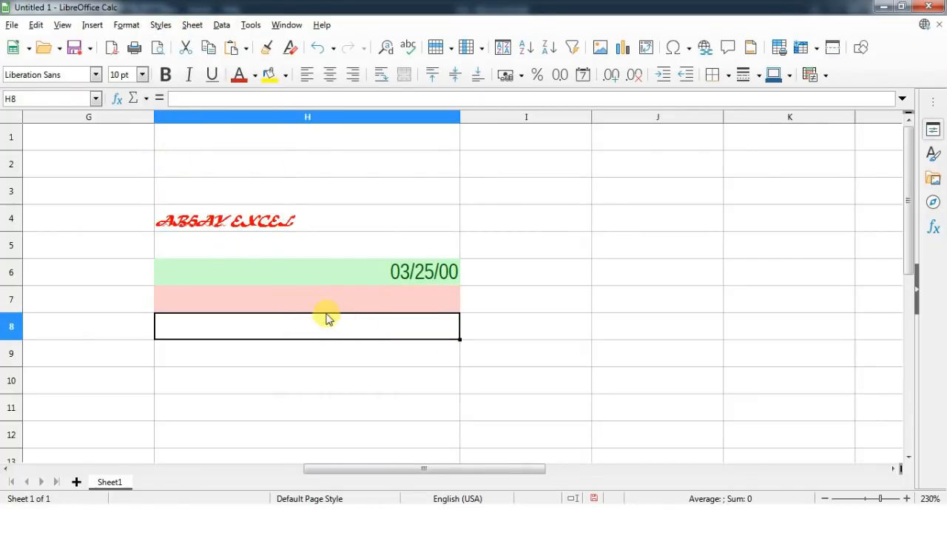
{"action": "left_click", "coordinate": [161, 25]}
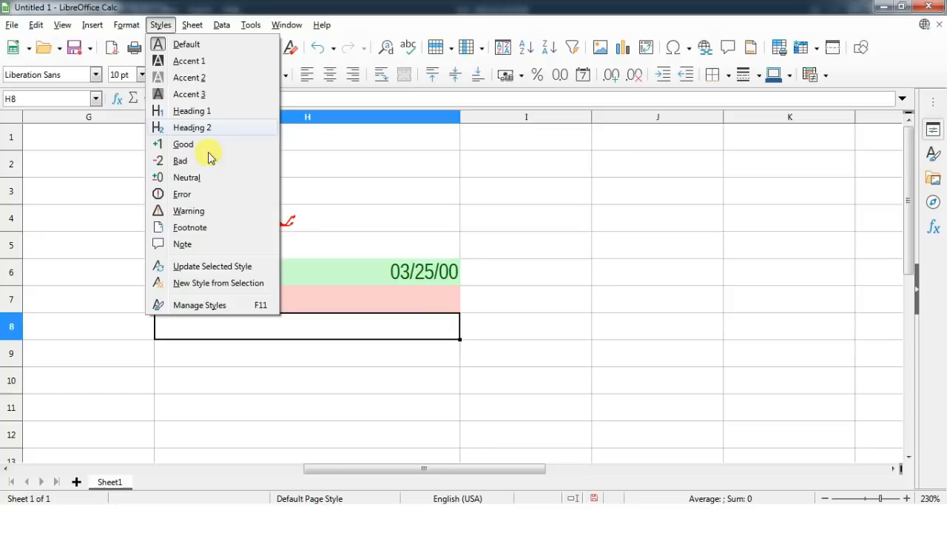
{"action": "left_click", "coordinate": [182, 194]}
{"action": "left_click", "coordinate": [278, 328]}
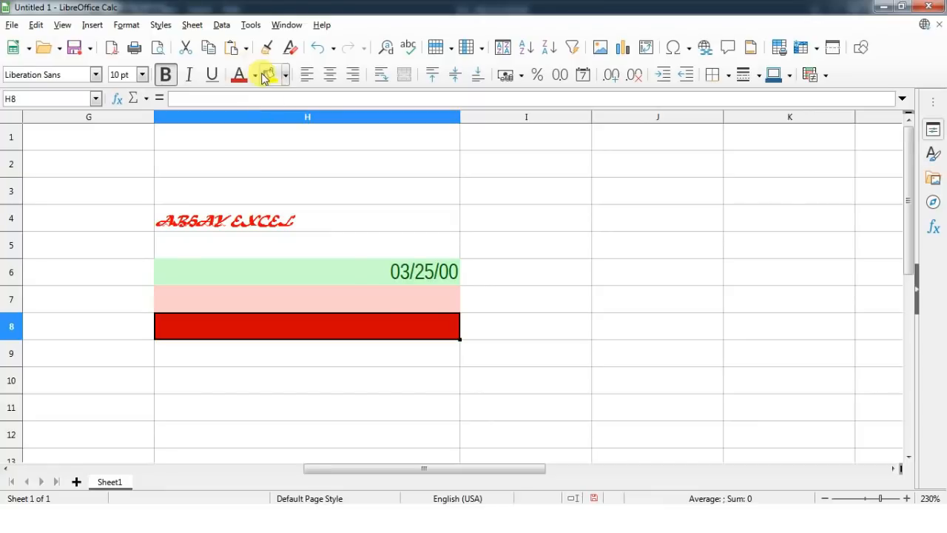
- Apply the Warning cell style to cell H9
{"action": "left_click", "coordinate": [161, 25]}
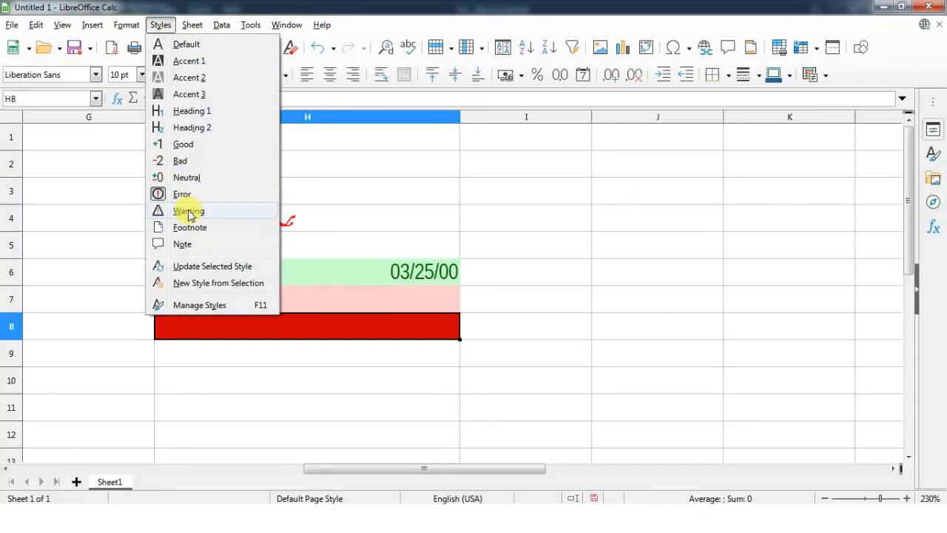
{"action": "left_click", "coordinate": [241, 364]}
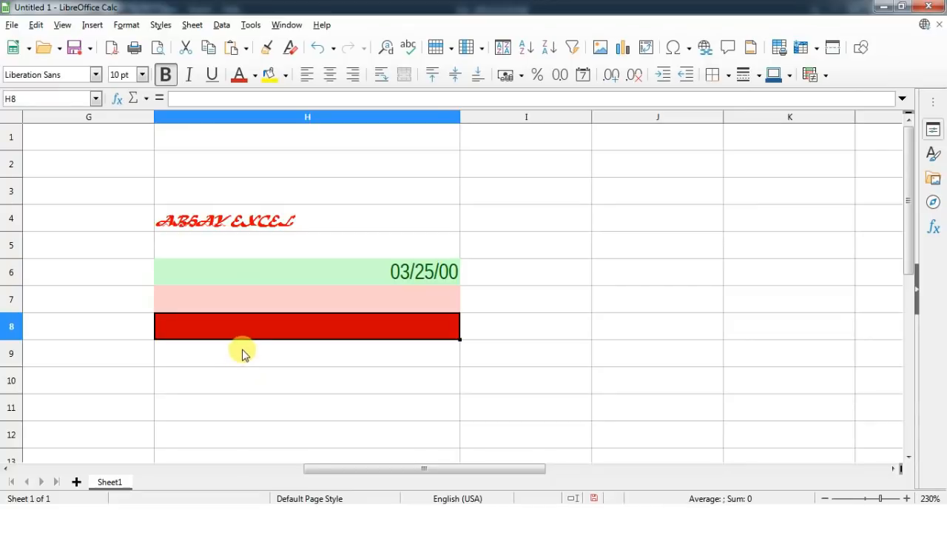
{"action": "left_click", "coordinate": [242, 354]}
{"action": "left_click", "coordinate": [161, 25]}
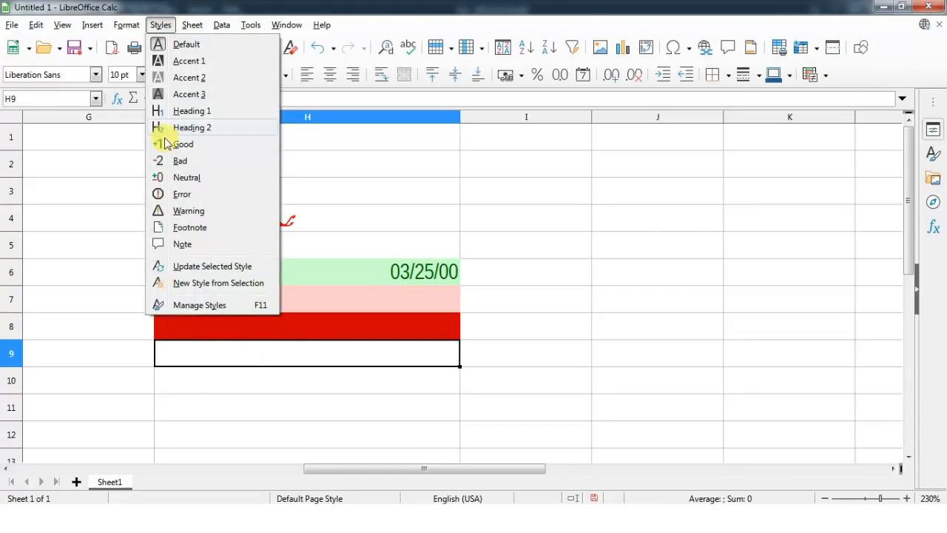
{"action": "left_click", "coordinate": [185, 211]}
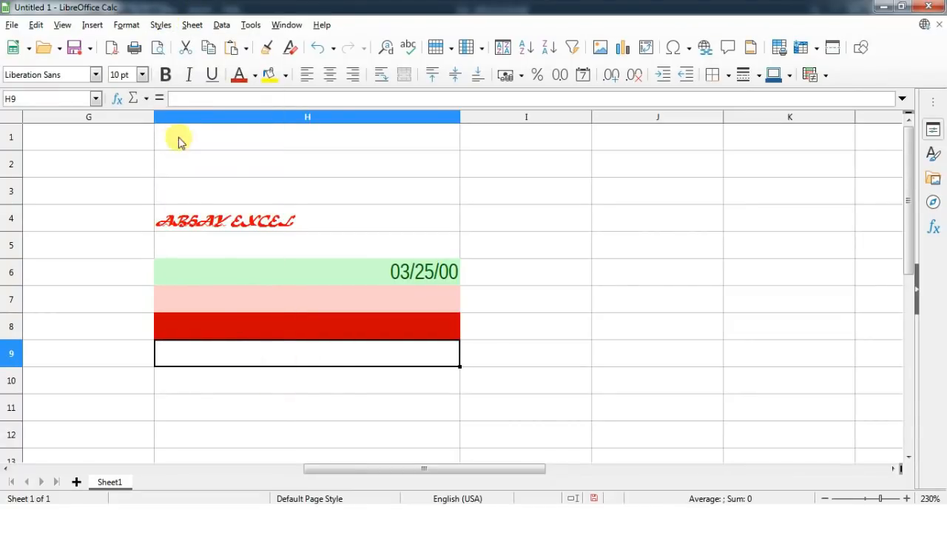
- Apply the Error cell style to the empty cell H5, between the name and the date
{"action": "left_click", "coordinate": [244, 245]}
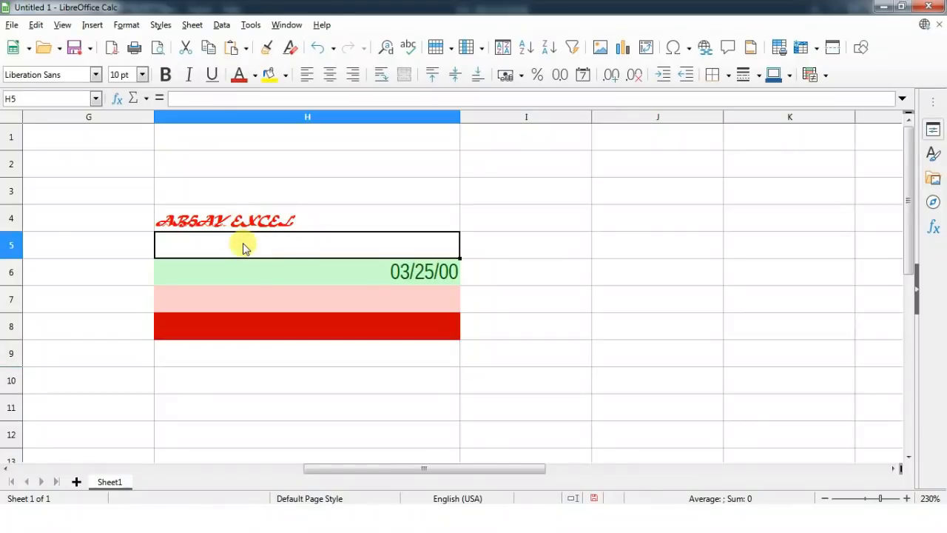
{"action": "left_click", "coordinate": [161, 26]}
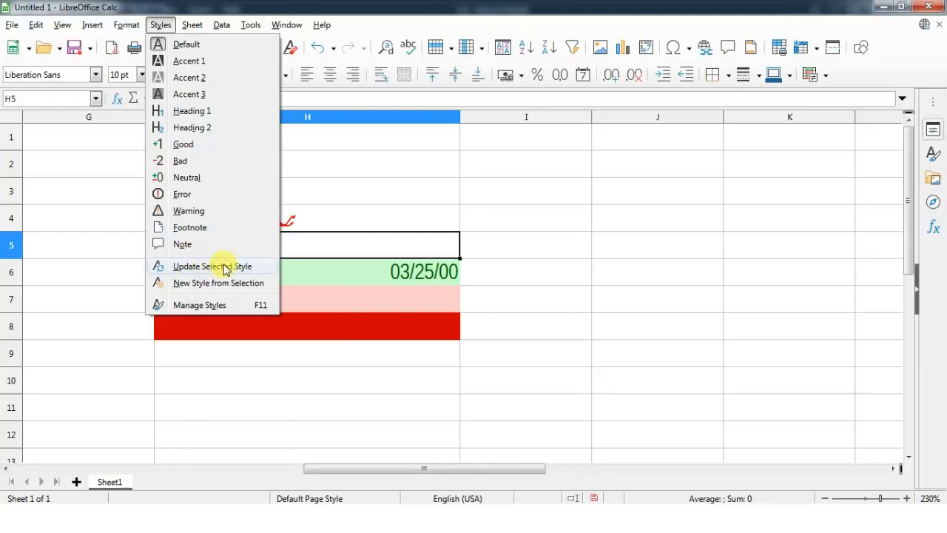
{"action": "left_click", "coordinate": [181, 194]}
{"action": "left_click", "coordinate": [288, 361]}
{"action": "left_click", "coordinate": [300, 245]}
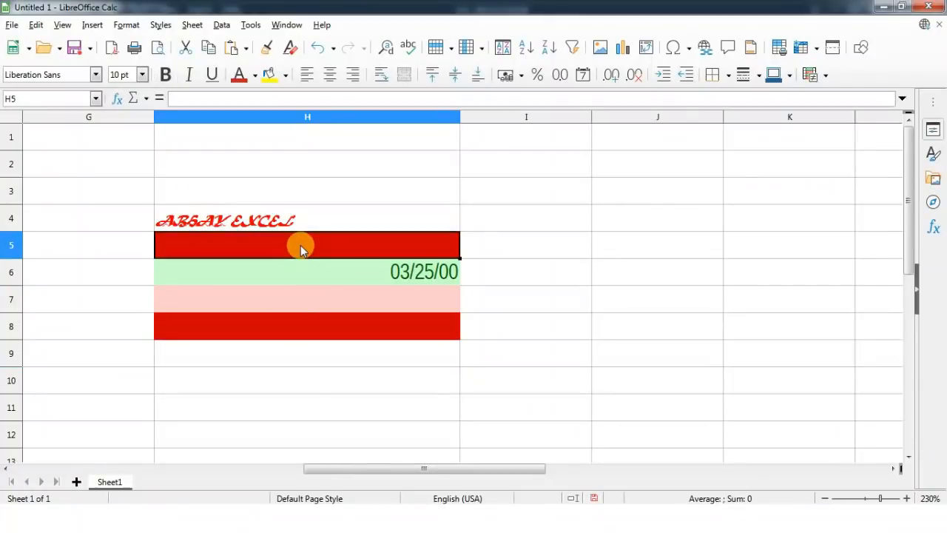
- Fill cell H5 with a yellow background and update its Error style to match the cell's formatting
{"action": "left_click", "coordinate": [286, 75]}
{"action": "left_click", "coordinate": [268, 156]}
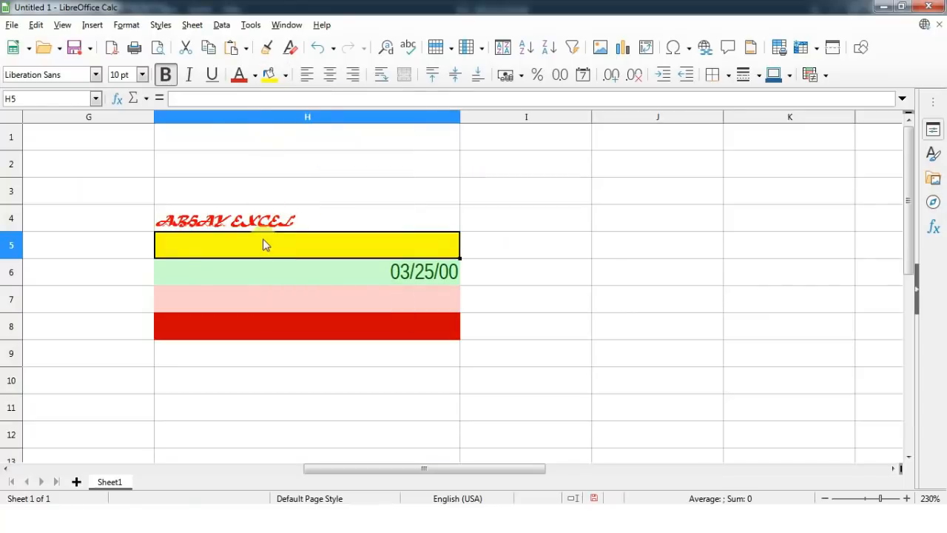
{"action": "left_click", "coordinate": [161, 25]}
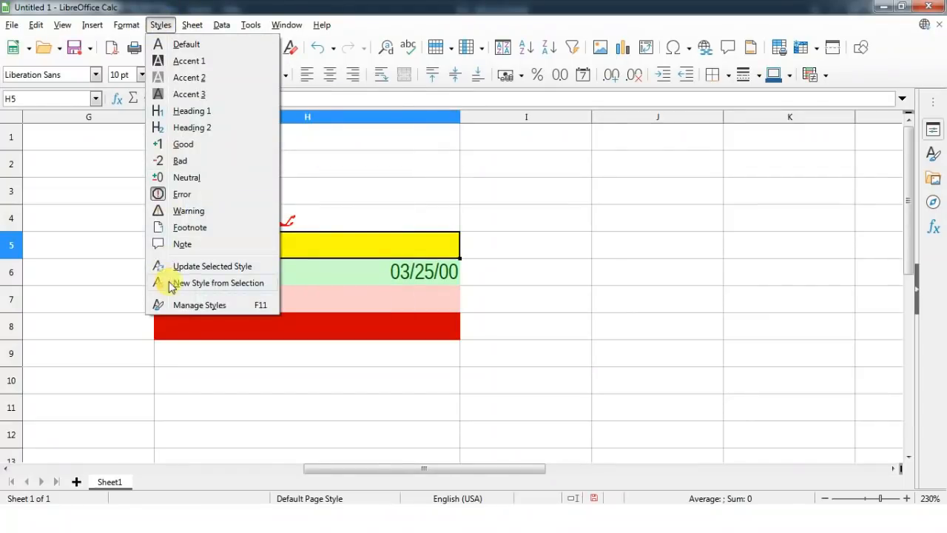
{"action": "left_click", "coordinate": [195, 268]}
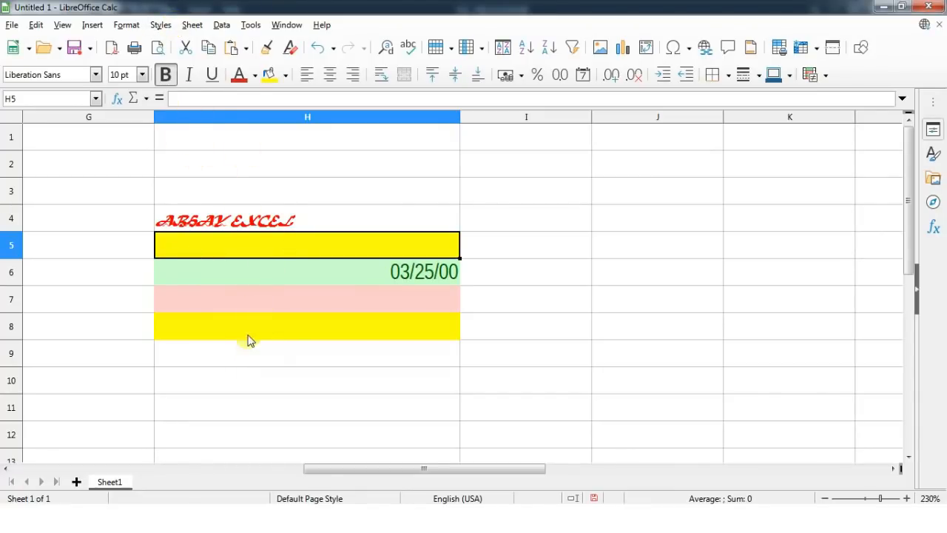
- Apply the updated Error cell style to cell H10
{"action": "left_click", "coordinate": [227, 378]}
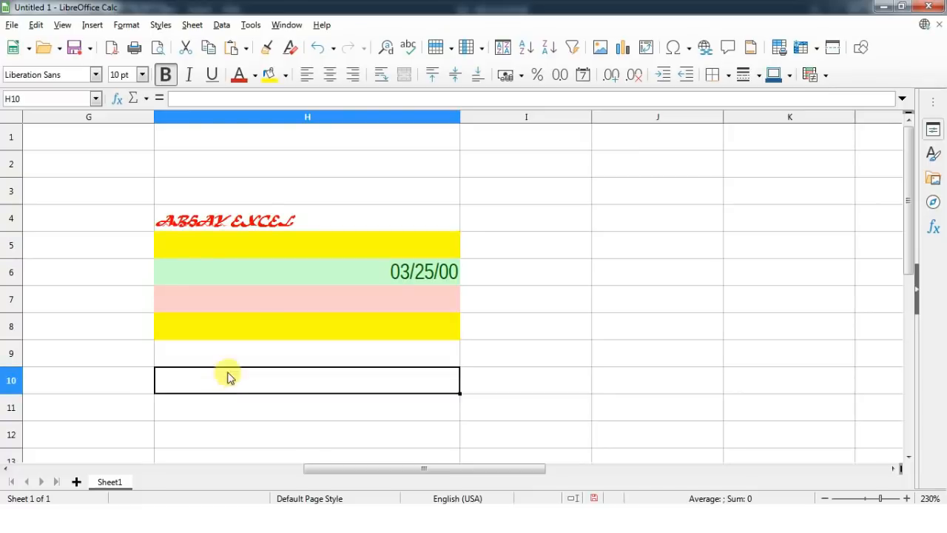
{"action": "left_click", "coordinate": [164, 24]}
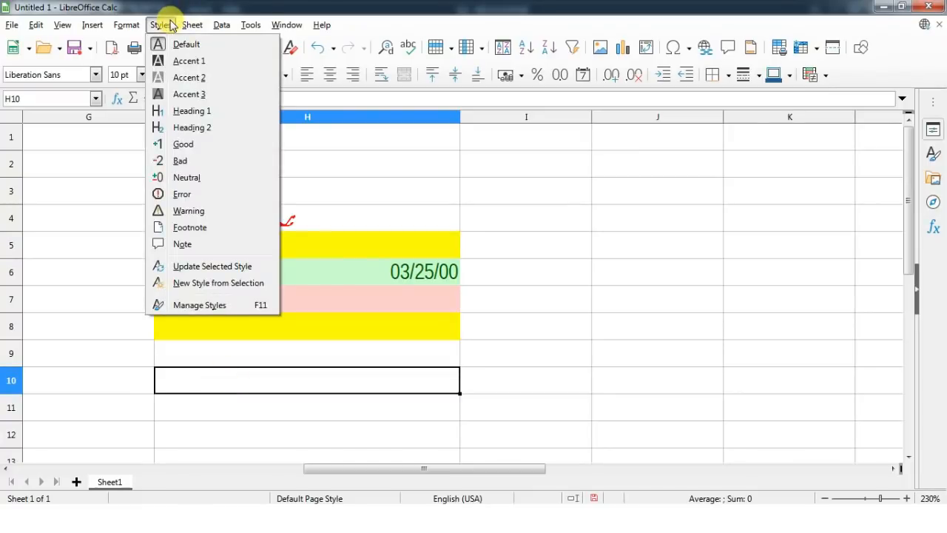
{"action": "left_click", "coordinate": [181, 193]}
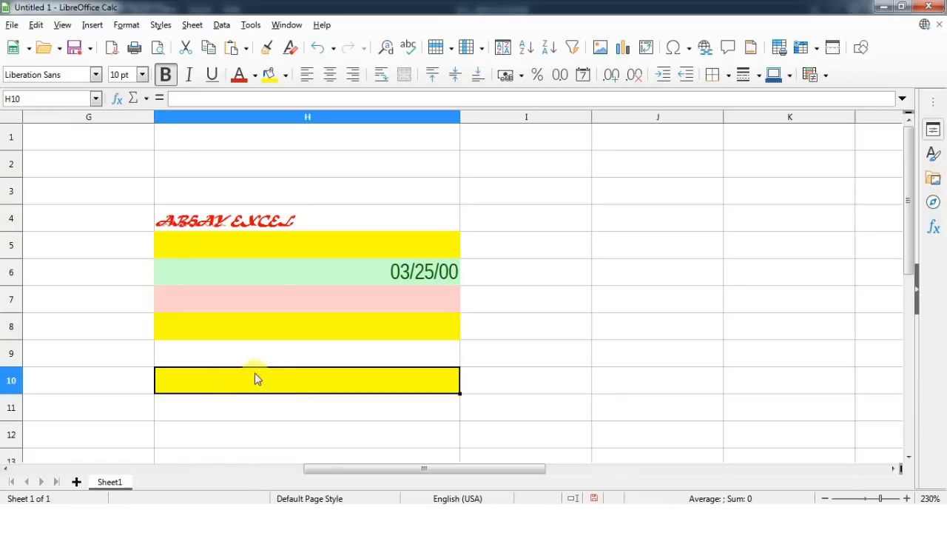
{"action": "left_click", "coordinate": [166, 25]}
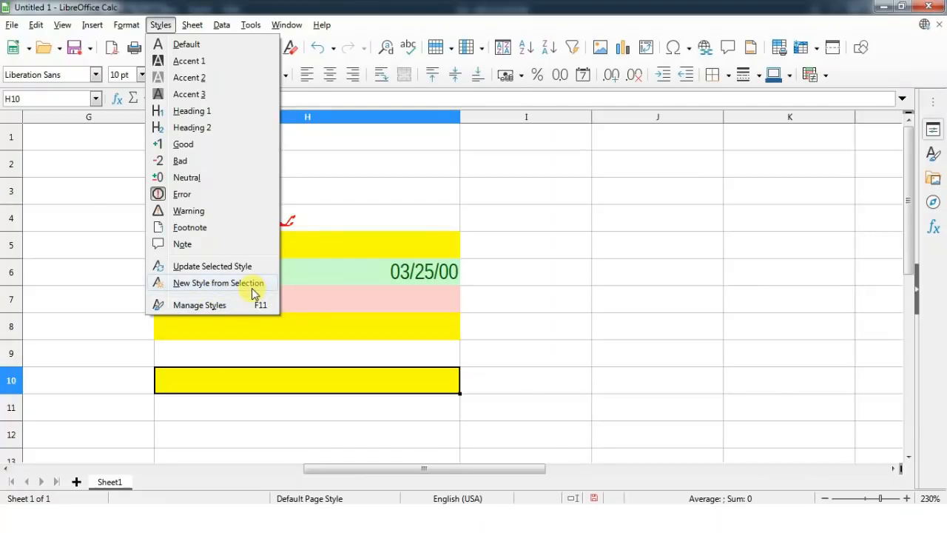
{"action": "mouse_move", "coordinate": [126, 27]}
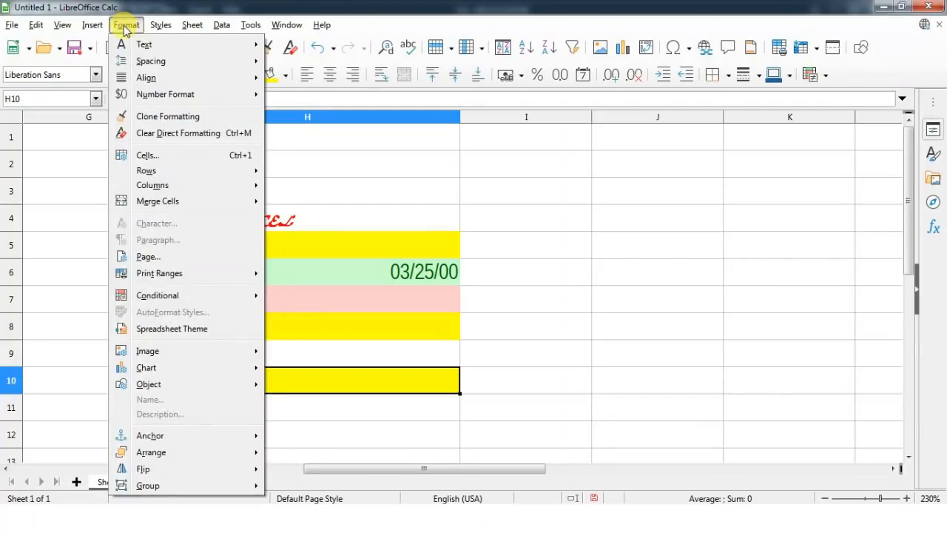
{"action": "mouse_move", "coordinate": [124, 44]}
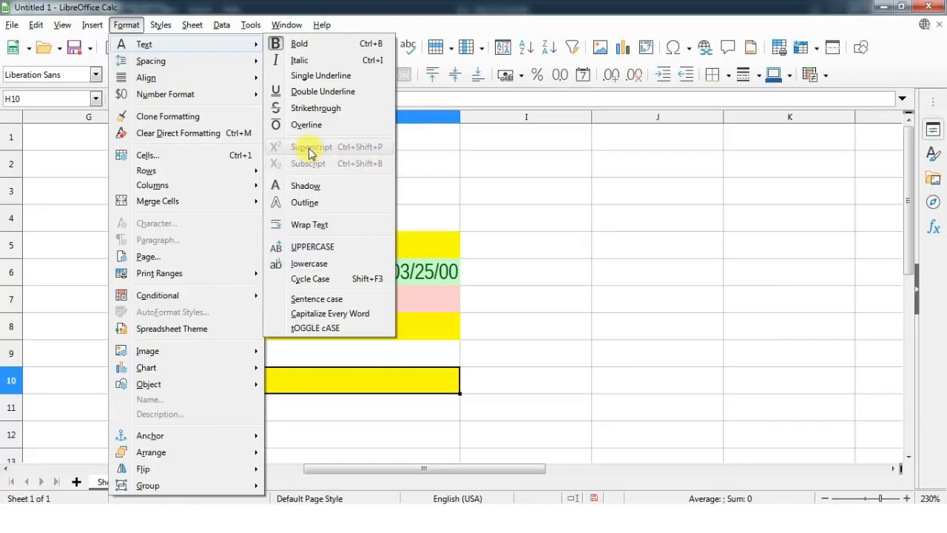
{"action": "left_click", "coordinate": [355, 381]}
- Enter the text "(X+Y)2" in cell H11
{"action": "left_click", "coordinate": [277, 402]}
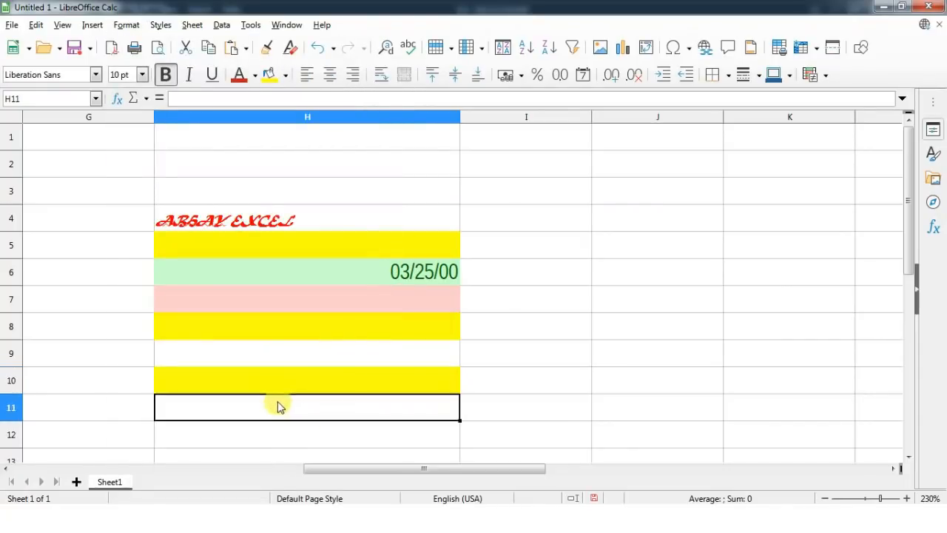
{"action": "type", "text": "("}
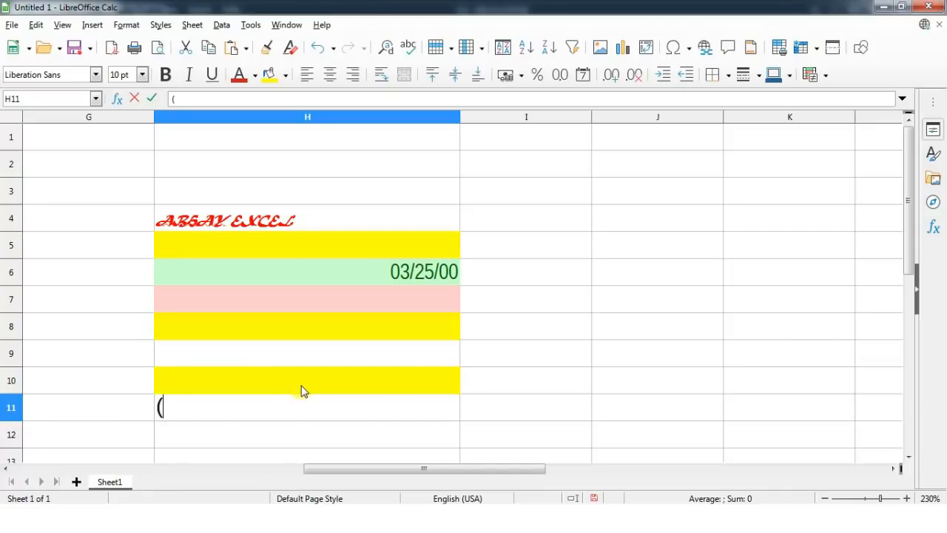
{"action": "type", "text": "X+"}
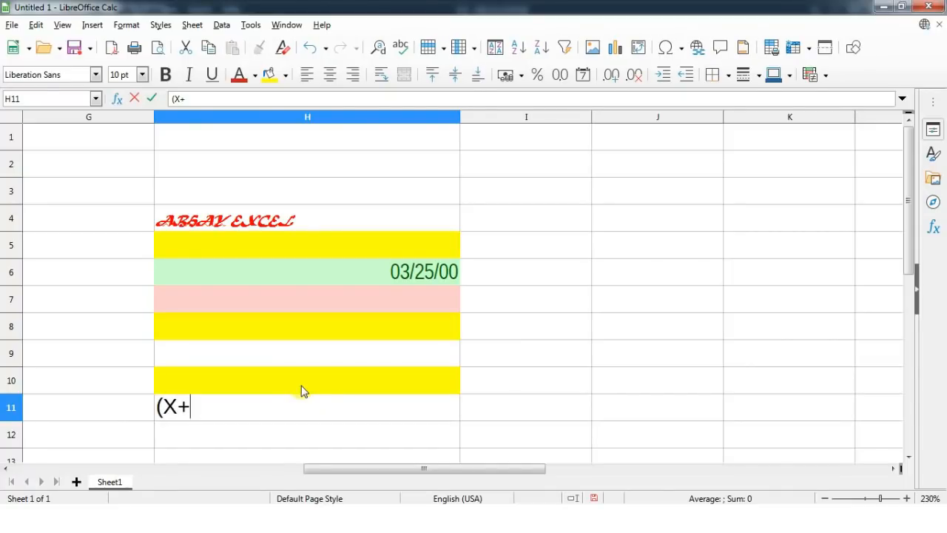
{"action": "type", "text": "Y)2"}
{"action": "key", "text": "shift+Left"}
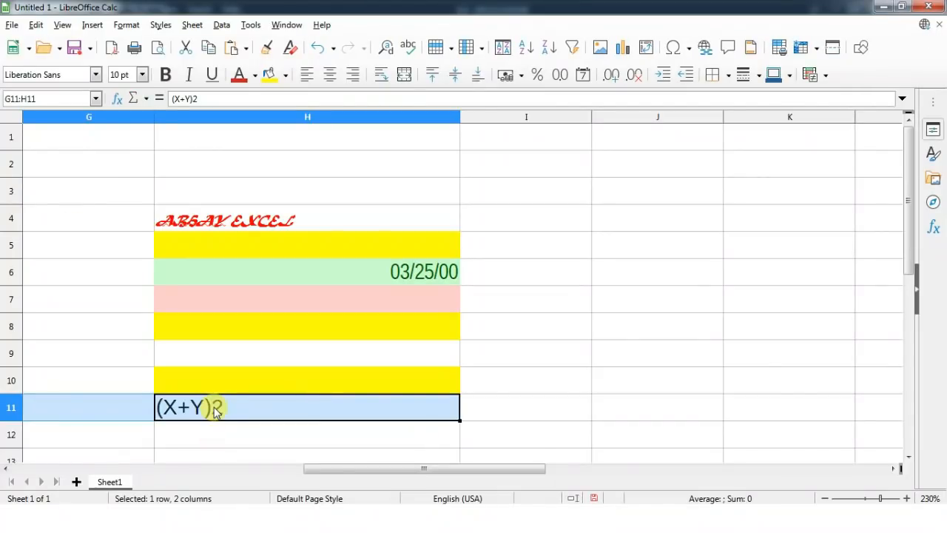
- Format only the 2 in the "(X+Y)2" text of H11 as superscript and commit the cell
{"action": "triple_click", "coordinate": [215, 411]}
{"action": "left_click", "coordinate": [214, 408]}
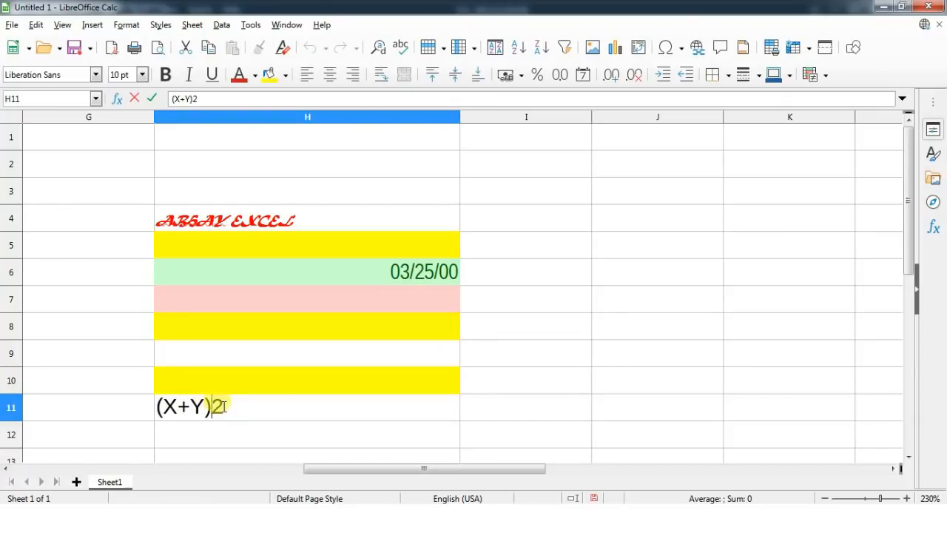
{"action": "left_click_drag", "start_coordinate": [224, 407], "coordinate": [233, 407]}
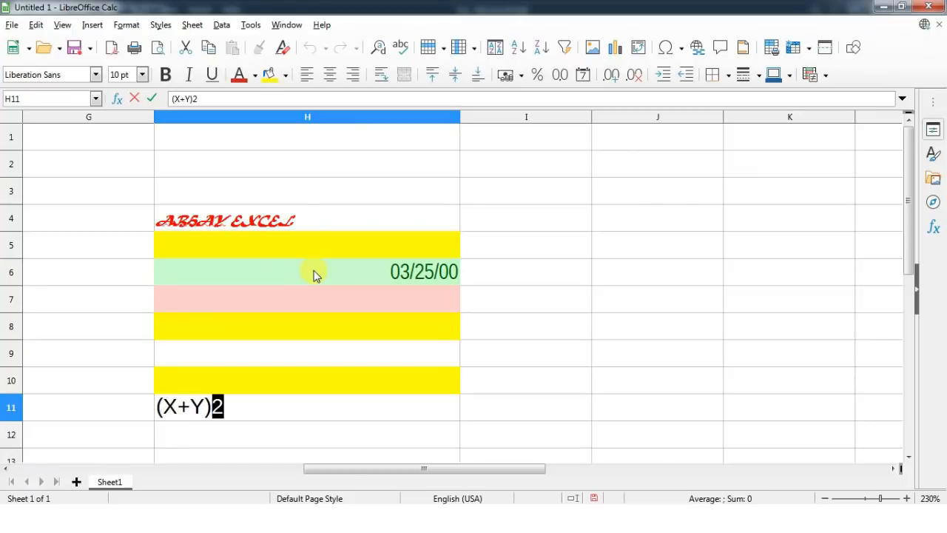
{"action": "key", "text": "ctrl+shift+p"}
{"action": "left_click", "coordinate": [253, 405]}
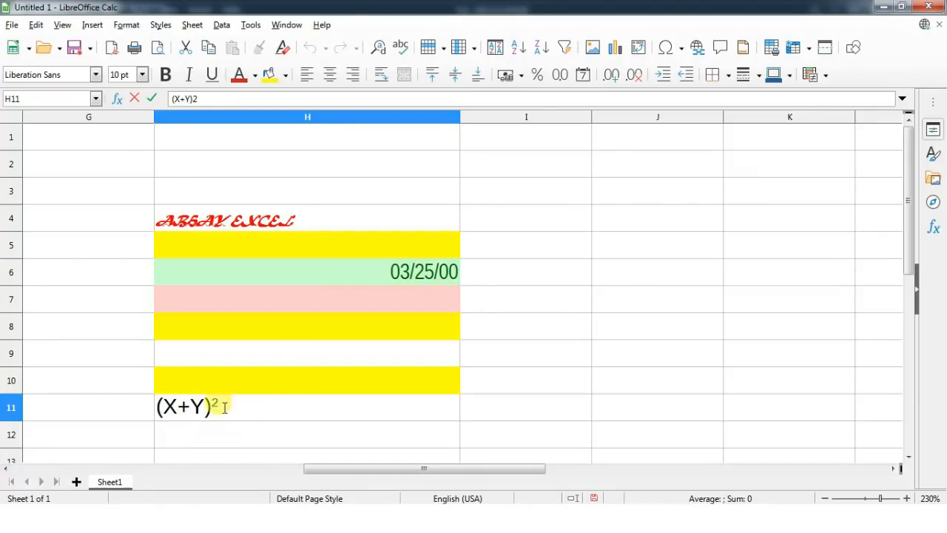
{"action": "key", "text": "Return"}
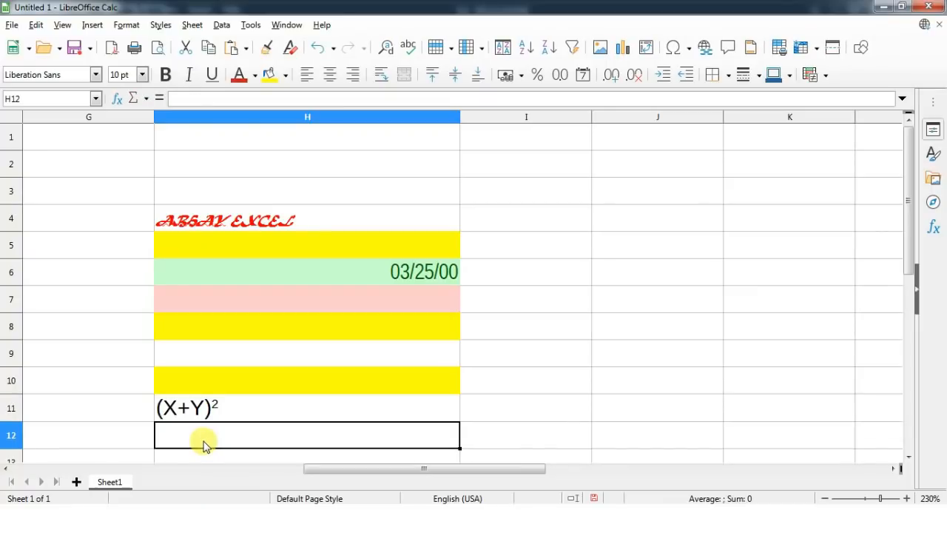
- Enter "CH4" in cell H12, format only the 4 as subscript, and commit the cell
{"action": "type", "text": "CH4"}
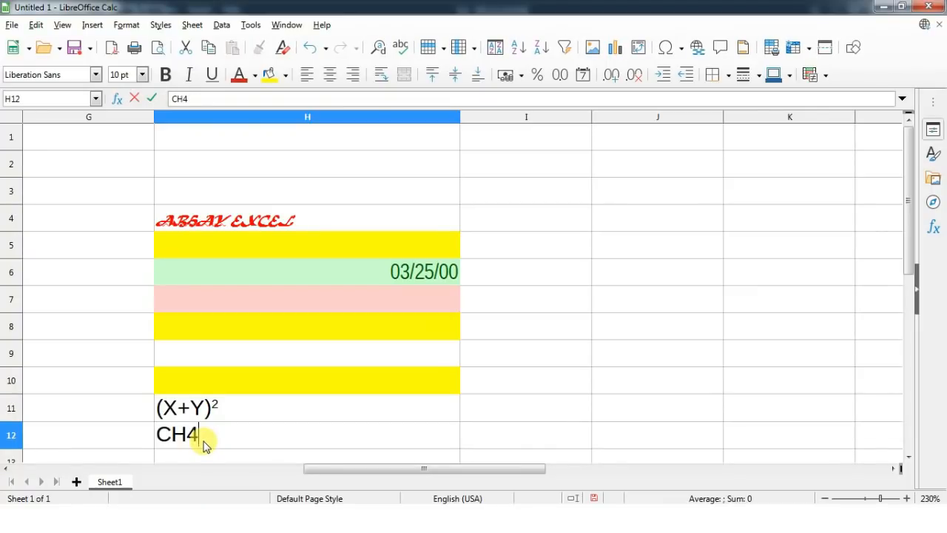
{"action": "key", "text": "shift+Left"}
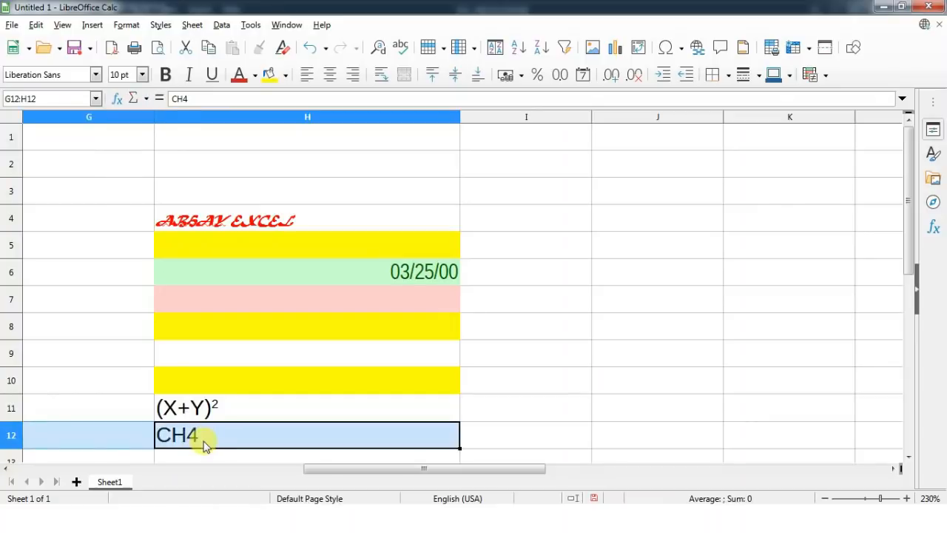
{"action": "double_click", "coordinate": [185, 436]}
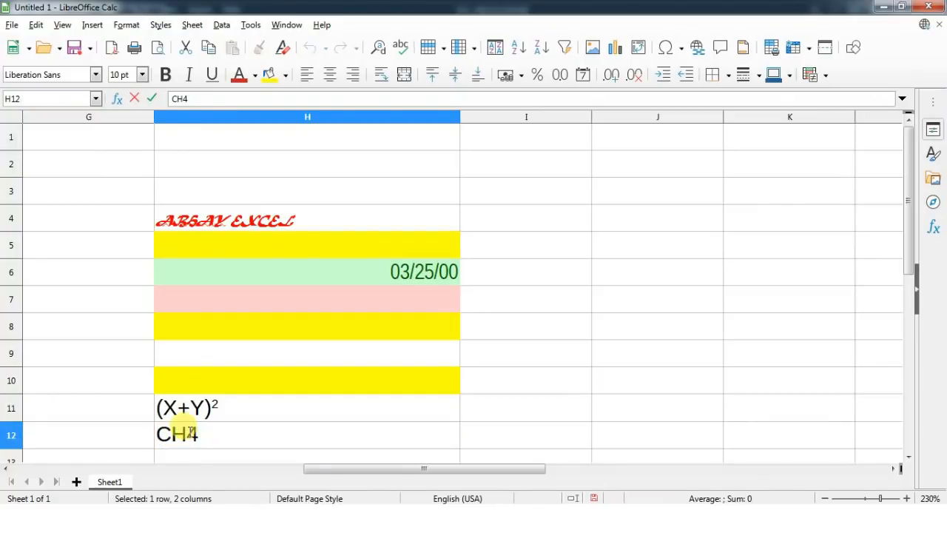
{"action": "left_click_drag", "start_coordinate": [187, 434], "coordinate": [206, 432]}
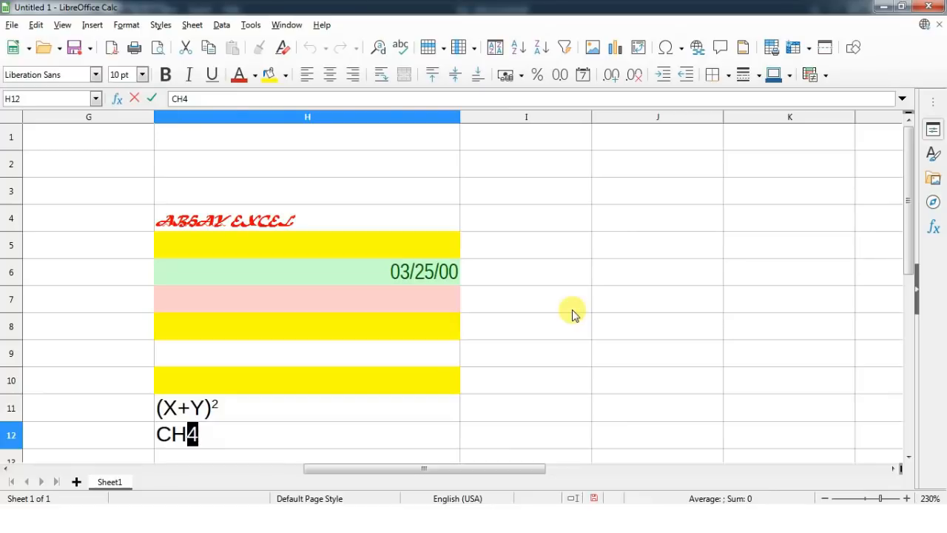
{"action": "key", "text": "ctrl+shift+b"}
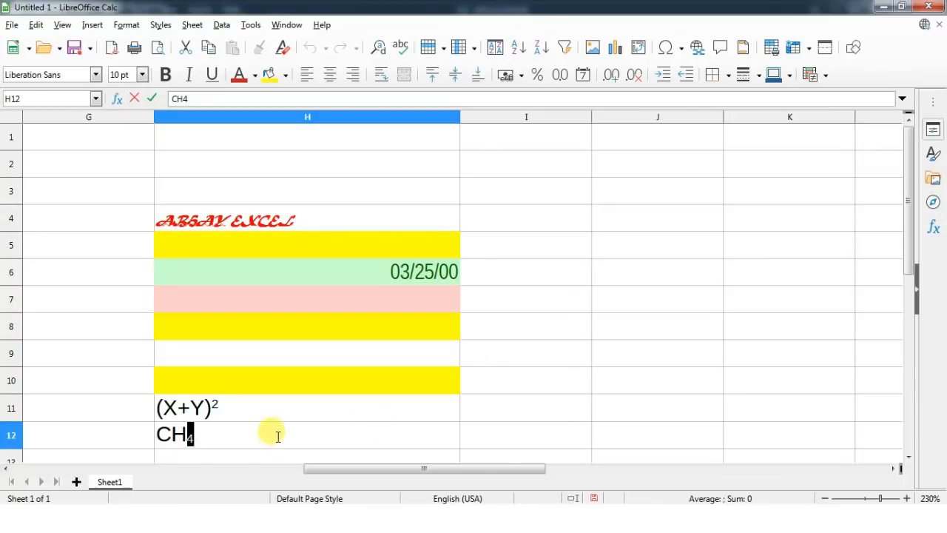
{"action": "left_click", "coordinate": [463, 434]}
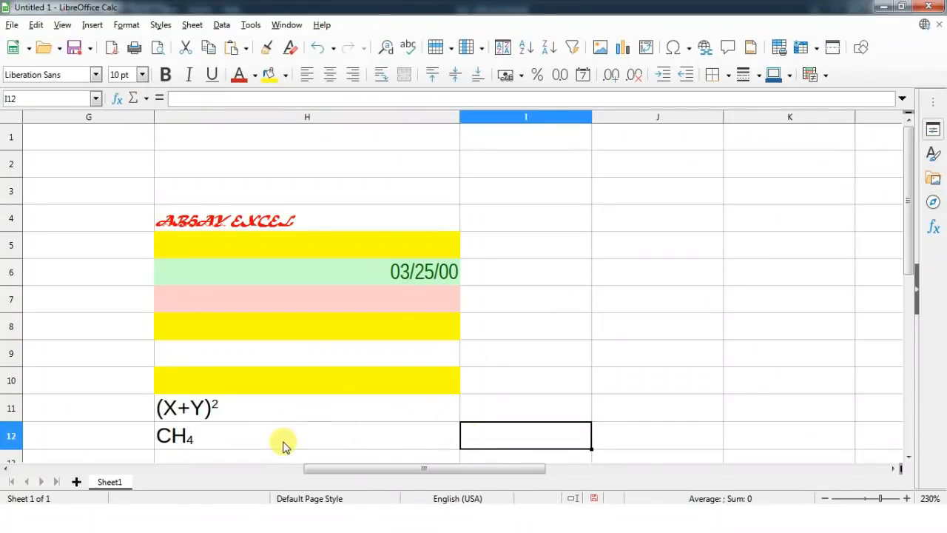
{"action": "left_click", "coordinate": [198, 443]}
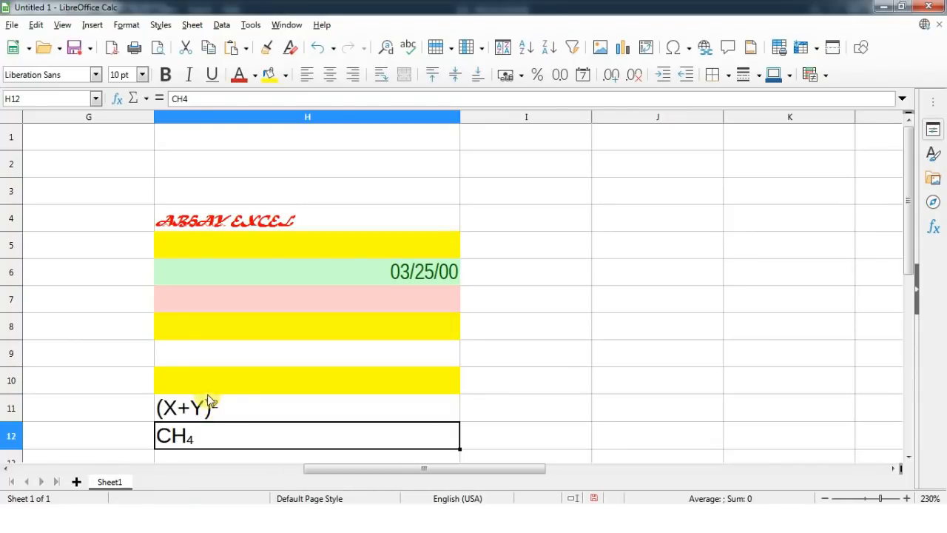
{"action": "left_click", "coordinate": [134, 25]}
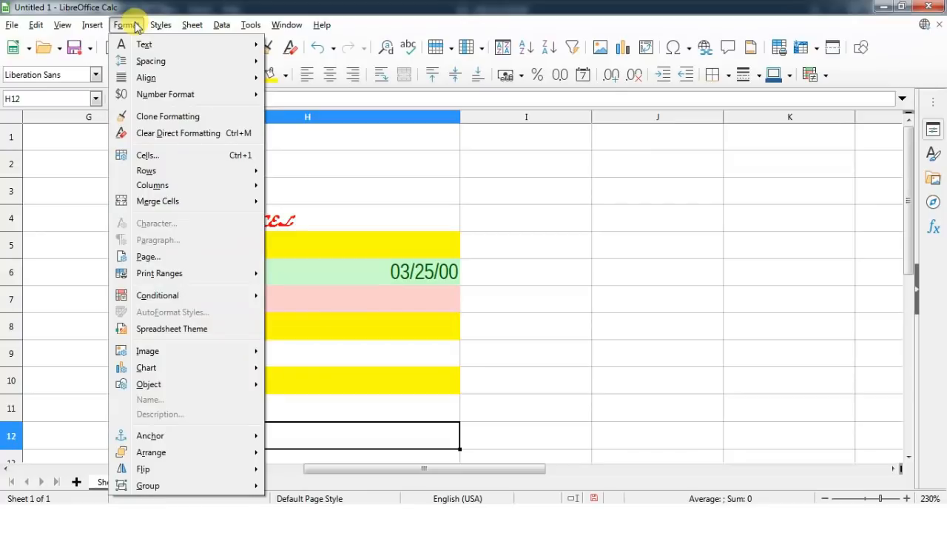
{"action": "mouse_move", "coordinate": [177, 77]}
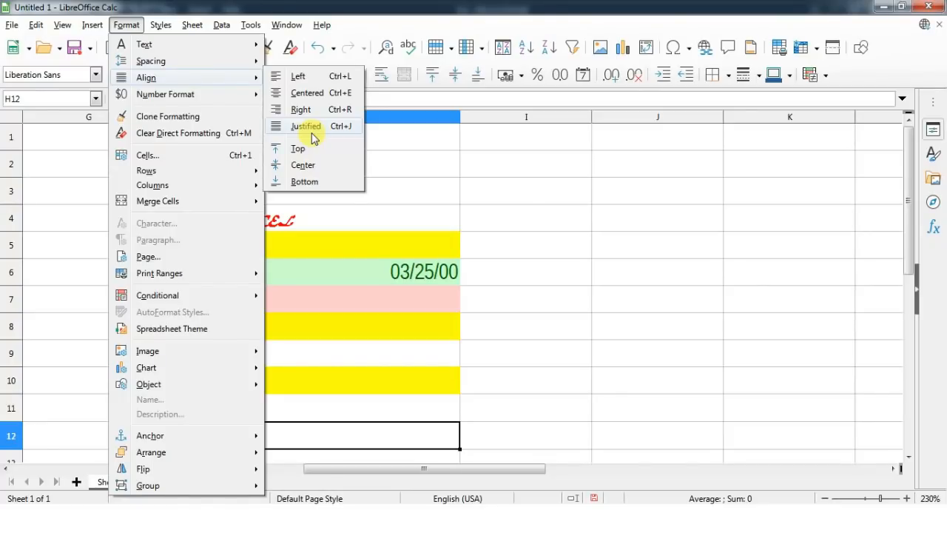
{"action": "left_click", "coordinate": [501, 194]}
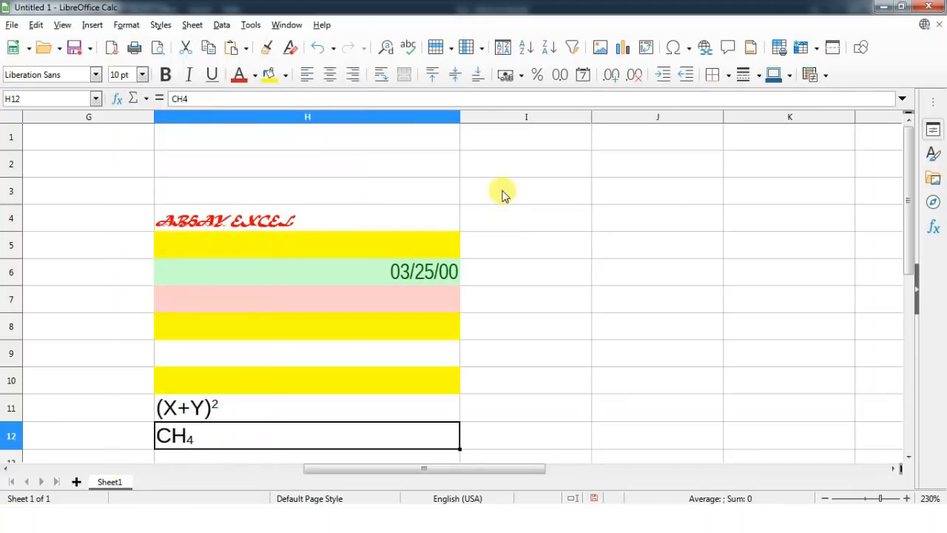
- Enter the person's first name in cell I3 and the number 123 in cell I4
{"action": "left_click", "coordinate": [520, 196]}
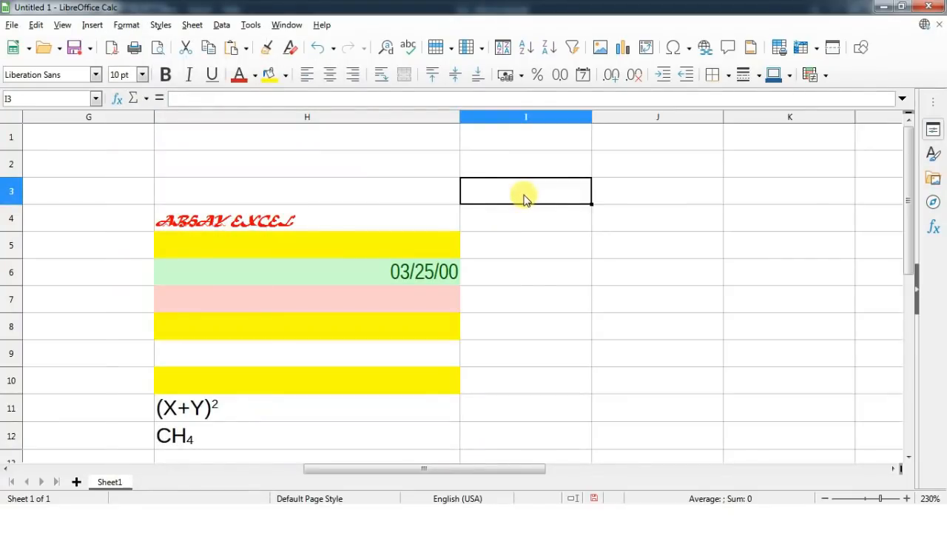
{"action": "type", "text": "ABHAY"}
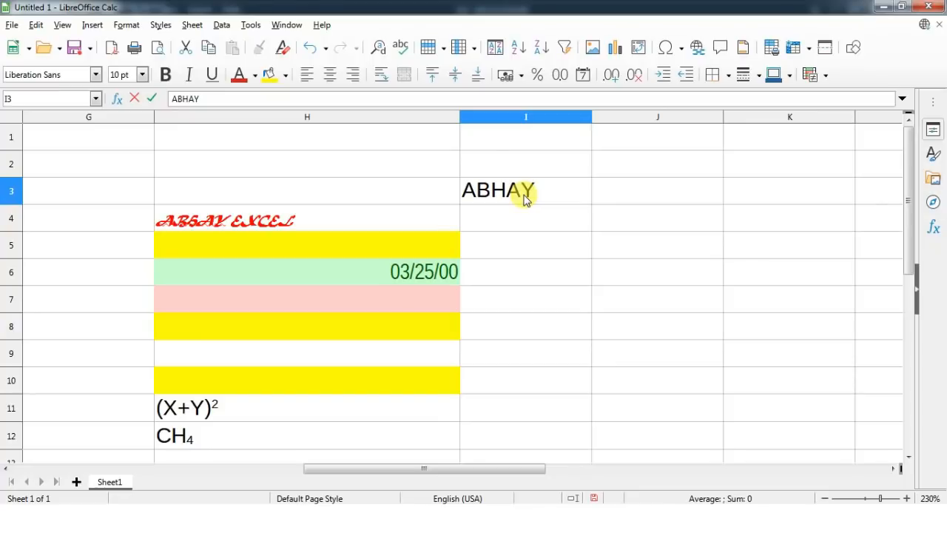
{"action": "key", "text": "Return"}
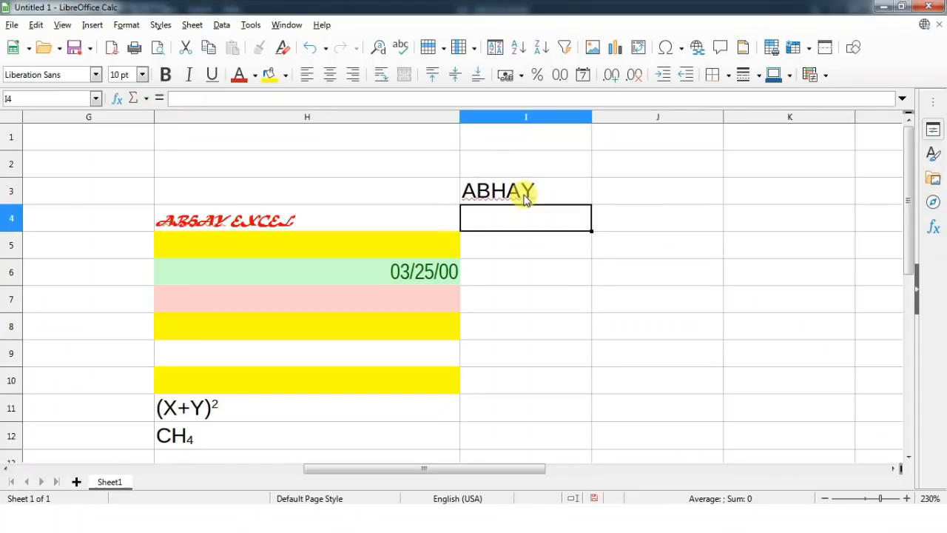
{"action": "type", "text": "123"}
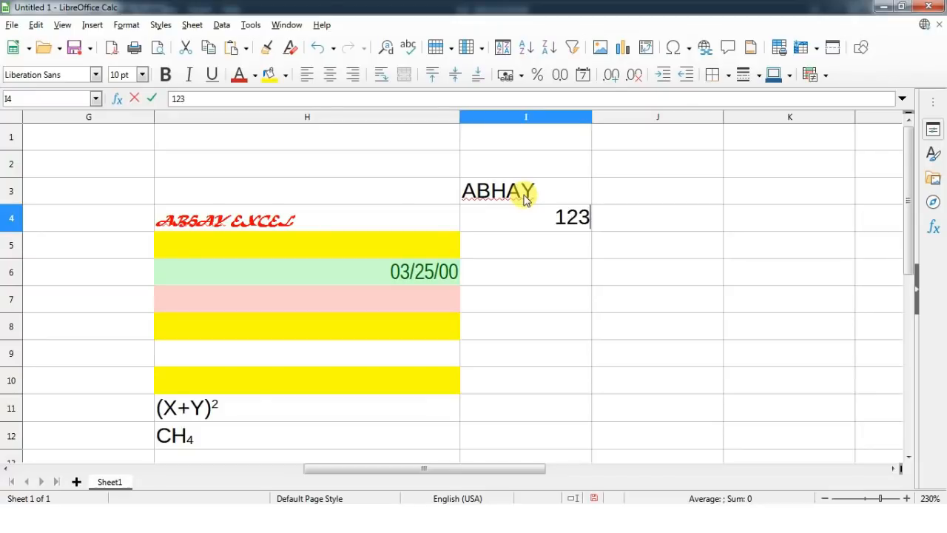
{"action": "key", "text": "Return"}
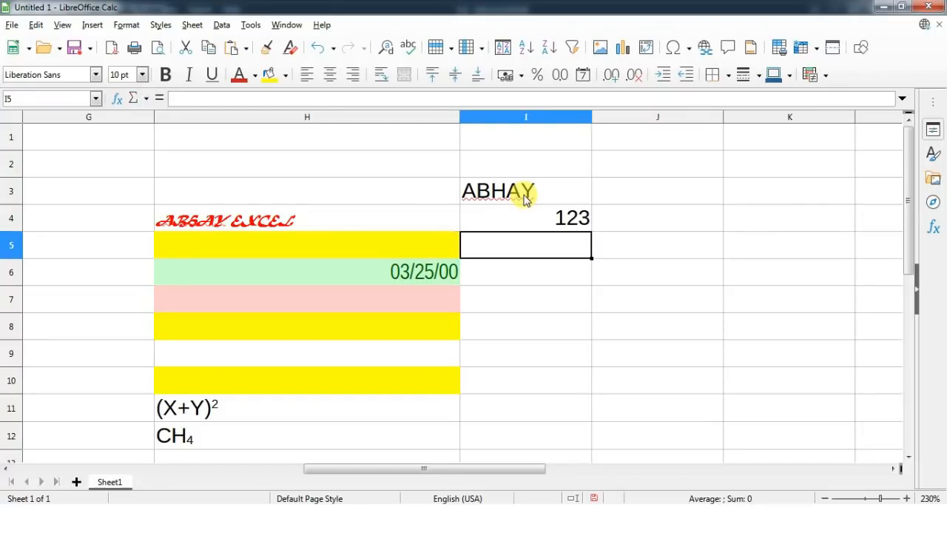
{"action": "left_click", "coordinate": [536, 277]}
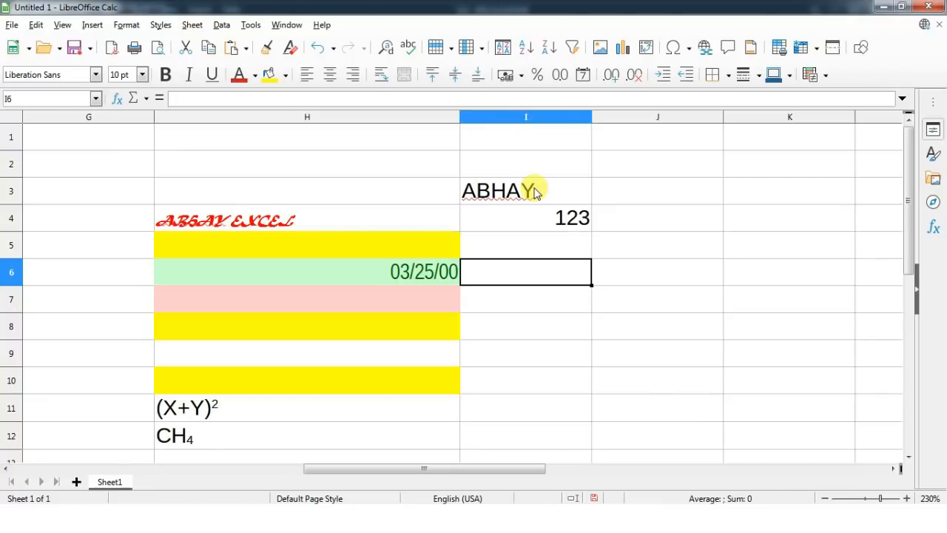
{"action": "left_click", "coordinate": [125, 25]}
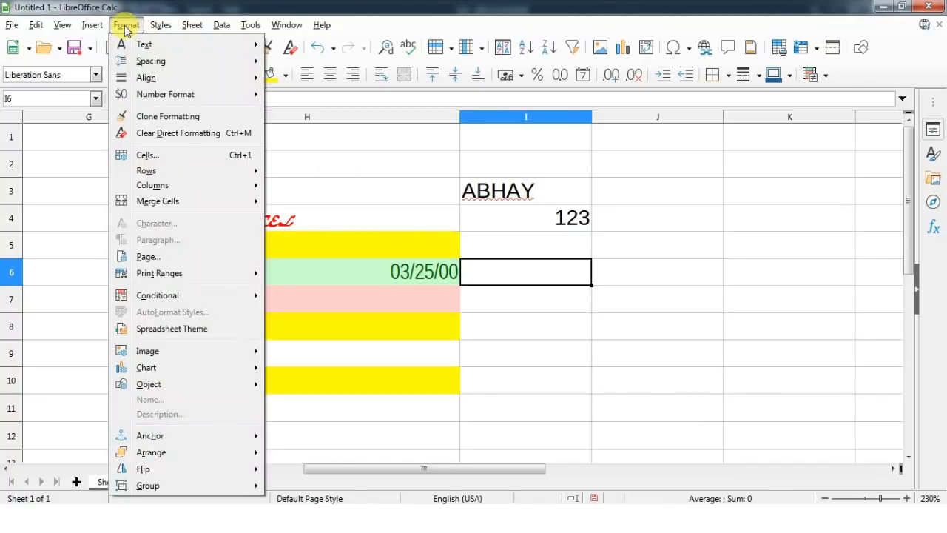
{"action": "mouse_move", "coordinate": [138, 95]}
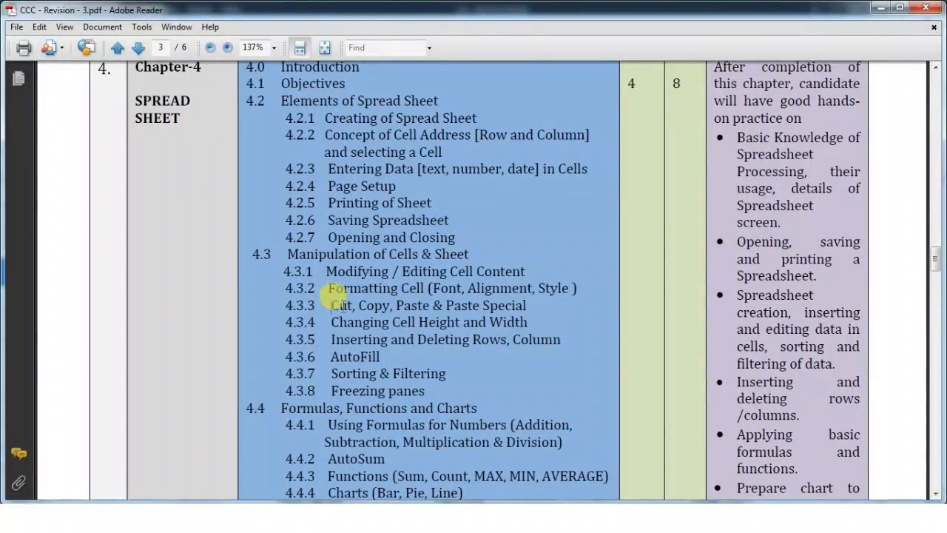
{"action": "left_click_drag", "start_coordinate": [331, 303], "coordinate": [491, 289]}
{"action": "left_click", "coordinate": [507, 306]}
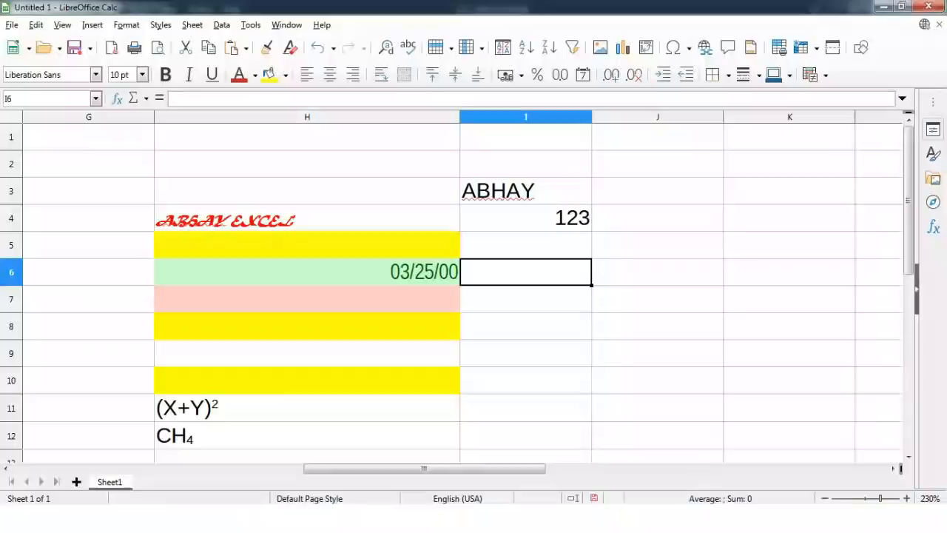
{"action": "left_click", "coordinate": [524, 306]}
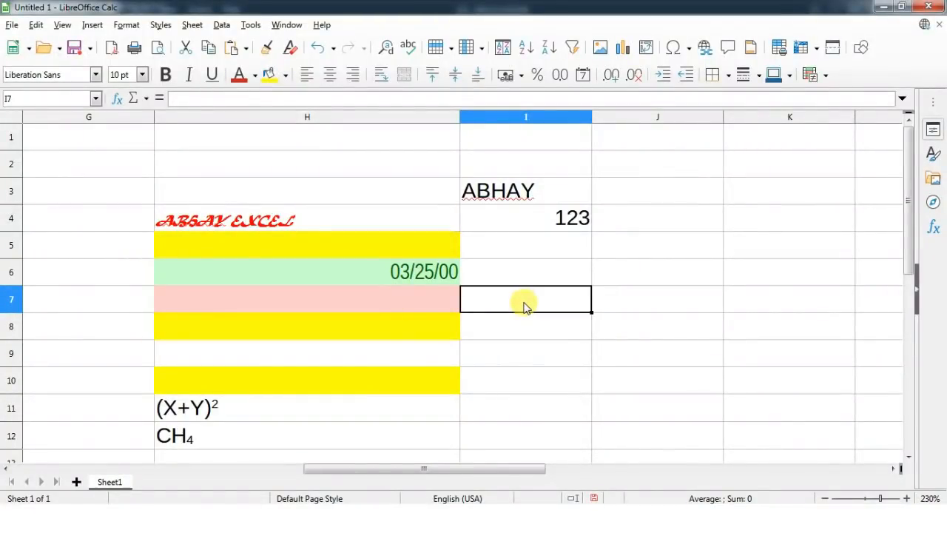
- Cut the date from cell H6 and paste it into cell I6
{"action": "left_click", "coordinate": [403, 275]}
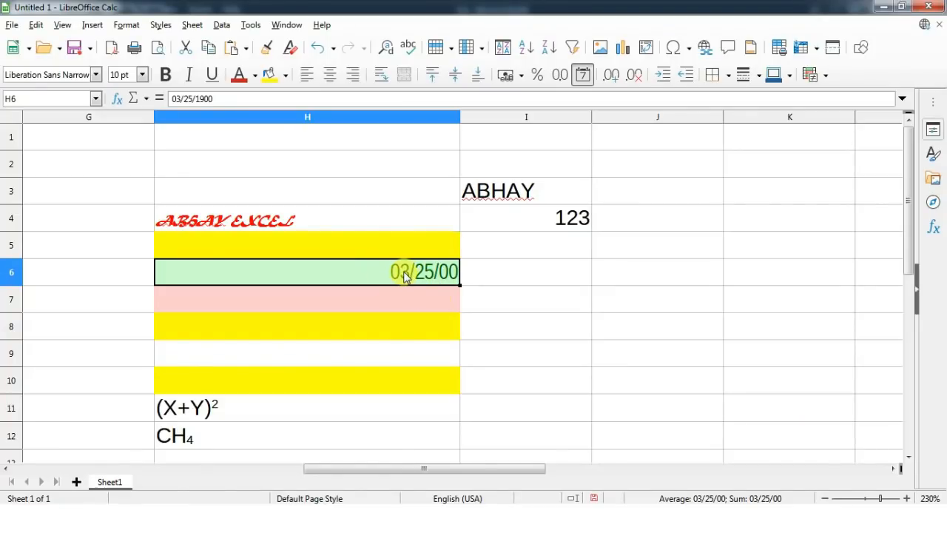
{"action": "left_click", "coordinate": [36, 25]}
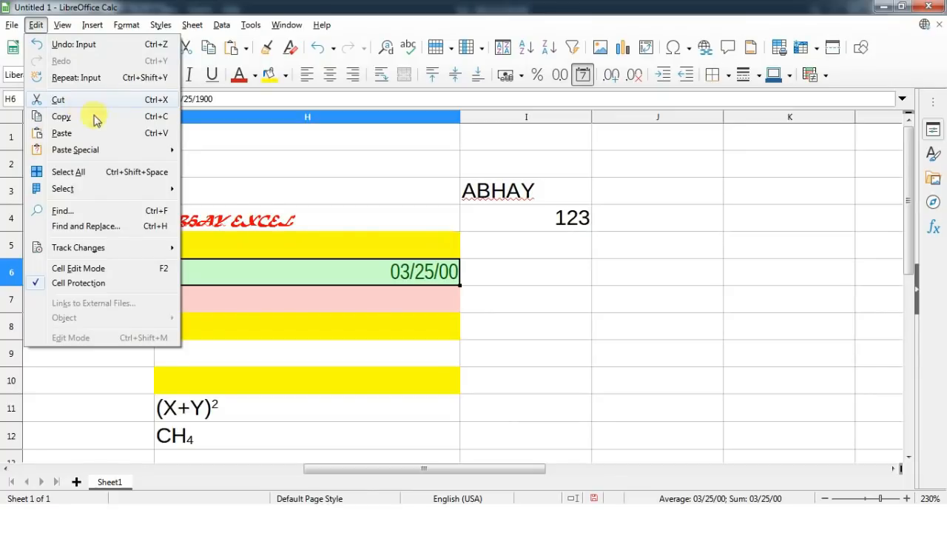
{"action": "left_click", "coordinate": [9, 25]}
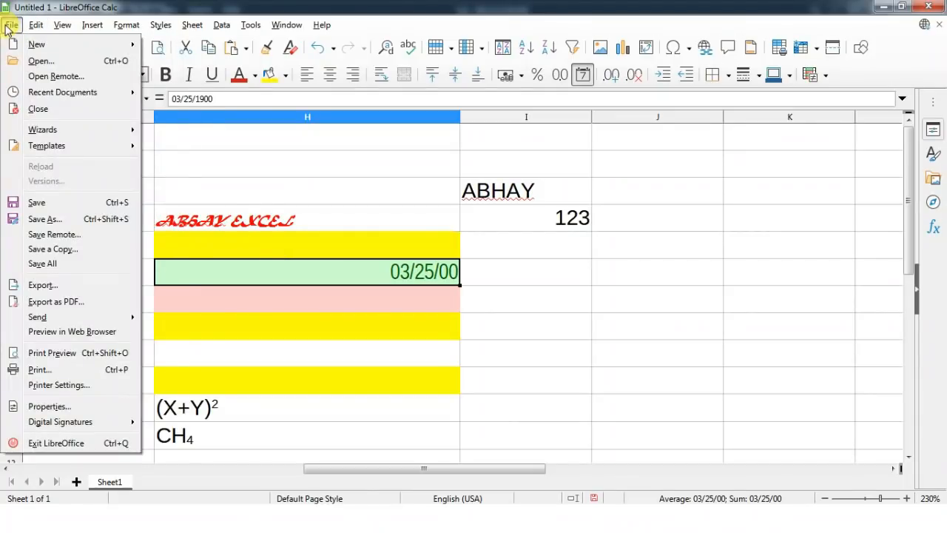
{"action": "mouse_move", "coordinate": [36, 25]}
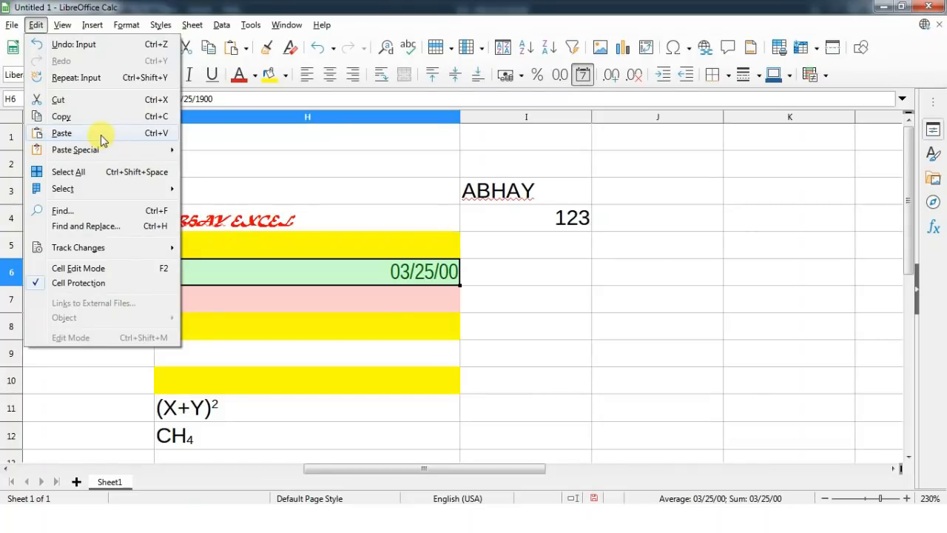
{"action": "left_click", "coordinate": [77, 102]}
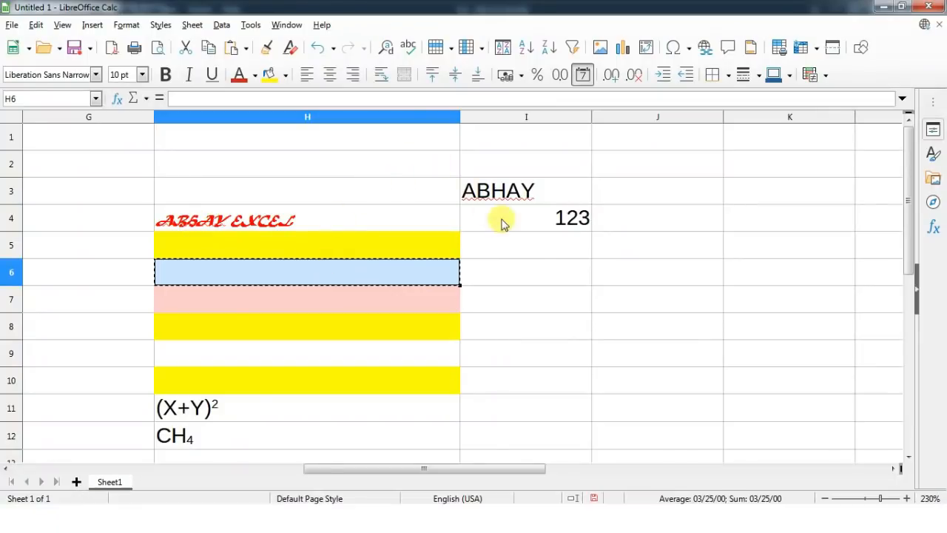
{"action": "left_click", "coordinate": [545, 275]}
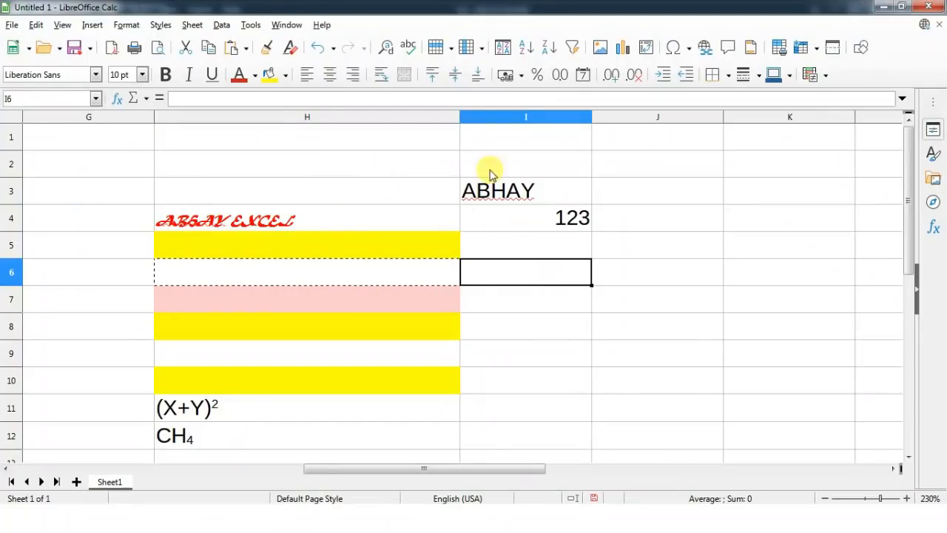
{"action": "left_click", "coordinate": [35, 26]}
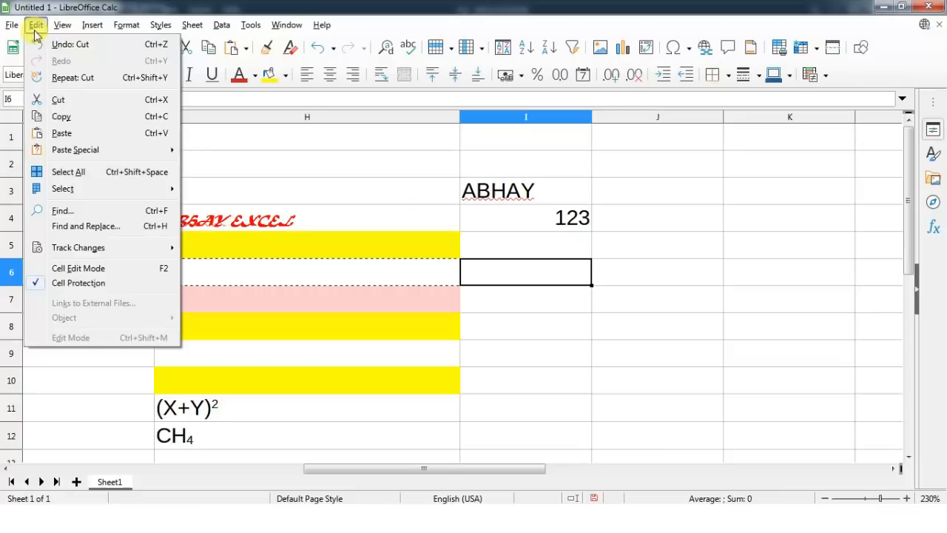
{"action": "left_click", "coordinate": [38, 134]}
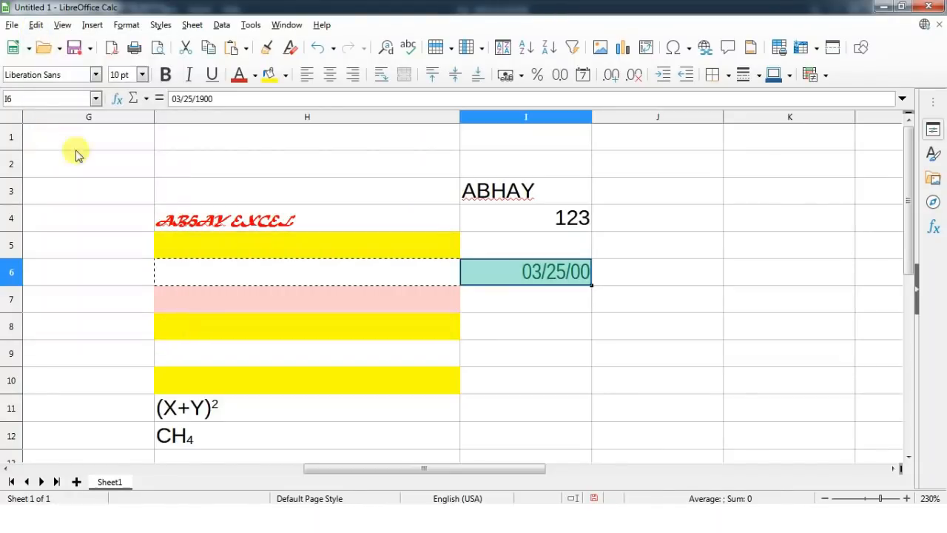
{"action": "left_click", "coordinate": [547, 298]}
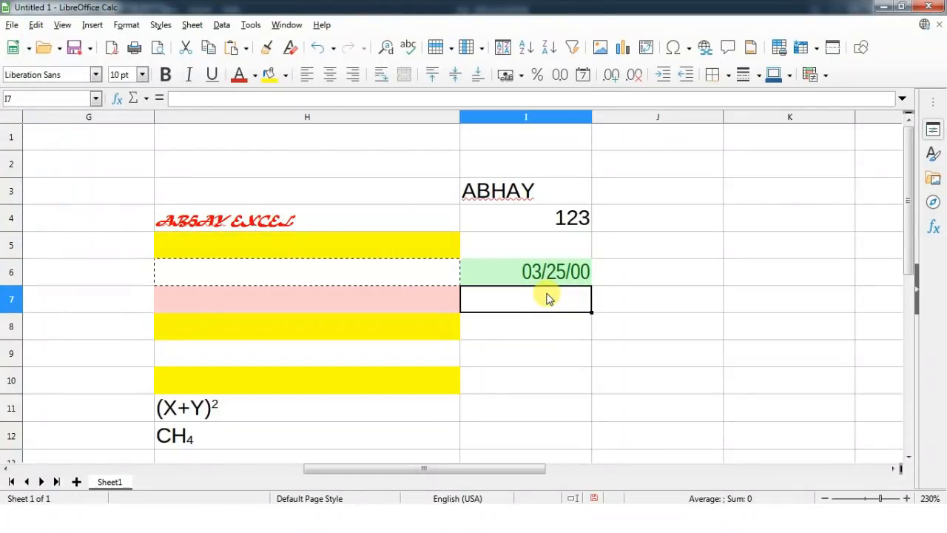
- Copy the red script-font text in cell H4 and paste it into cell I8
{"action": "left_click", "coordinate": [272, 222]}
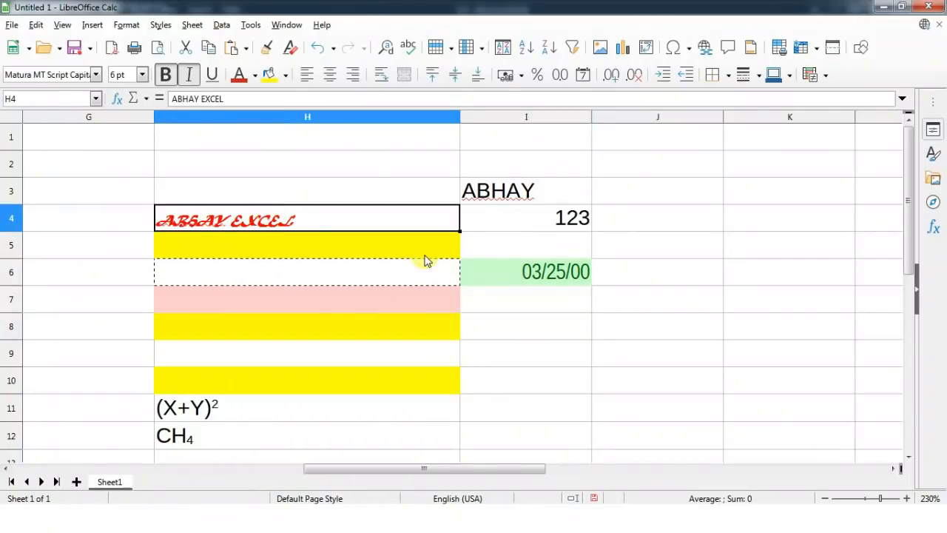
{"action": "key", "text": "ctrl+c"}
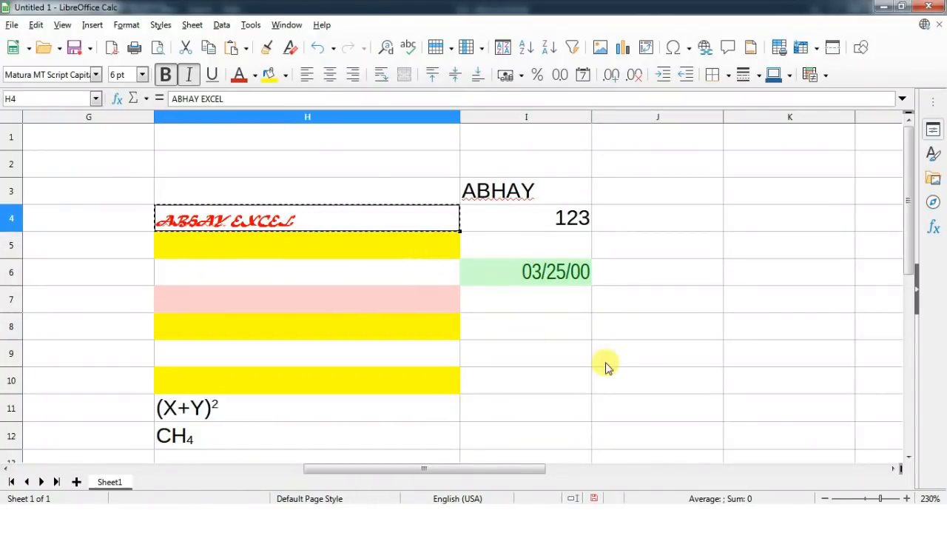
{"action": "left_click", "coordinate": [548, 326]}
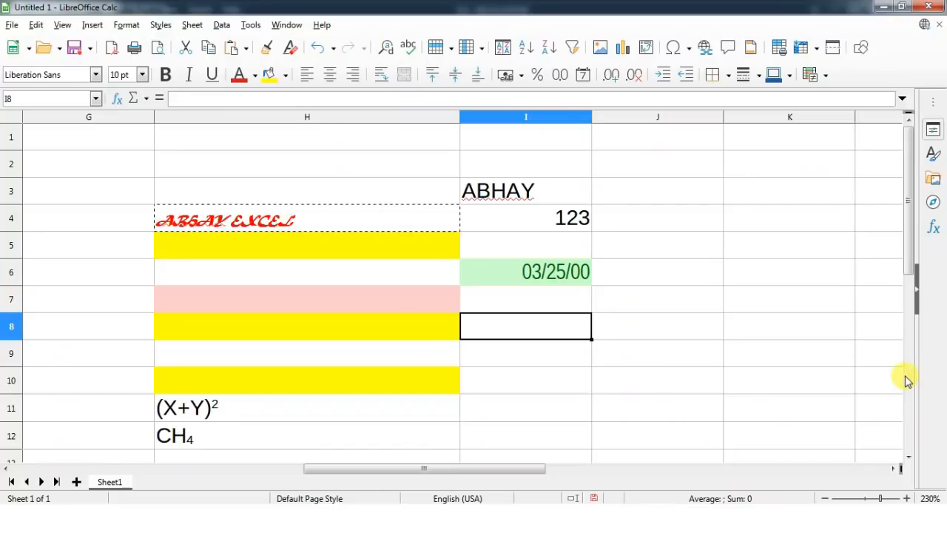
{"action": "key", "text": "ctrl+v"}
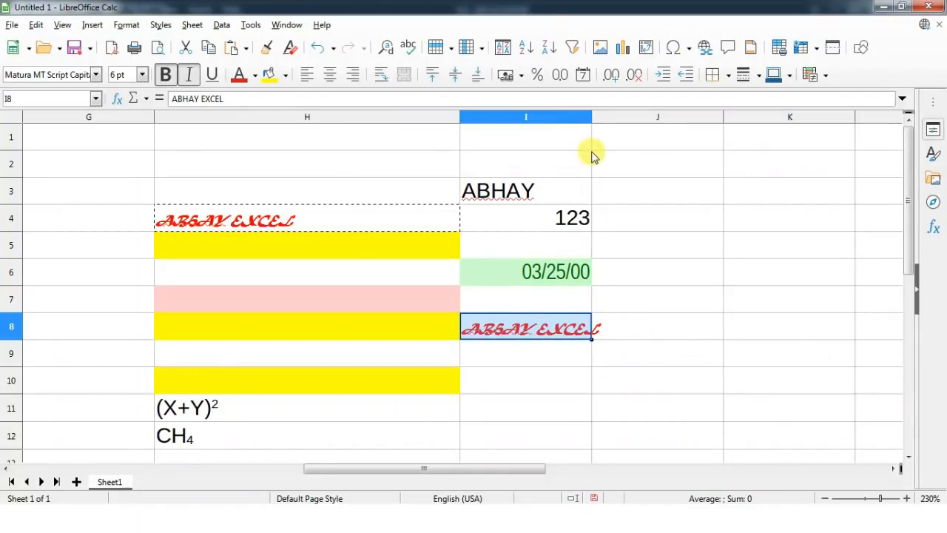
- Examine the Paste Special options, toggling Text and Date & time in the selection, and leave without pasting
{"action": "left_click", "coordinate": [35, 24]}
{"action": "mouse_move", "coordinate": [94, 156]}
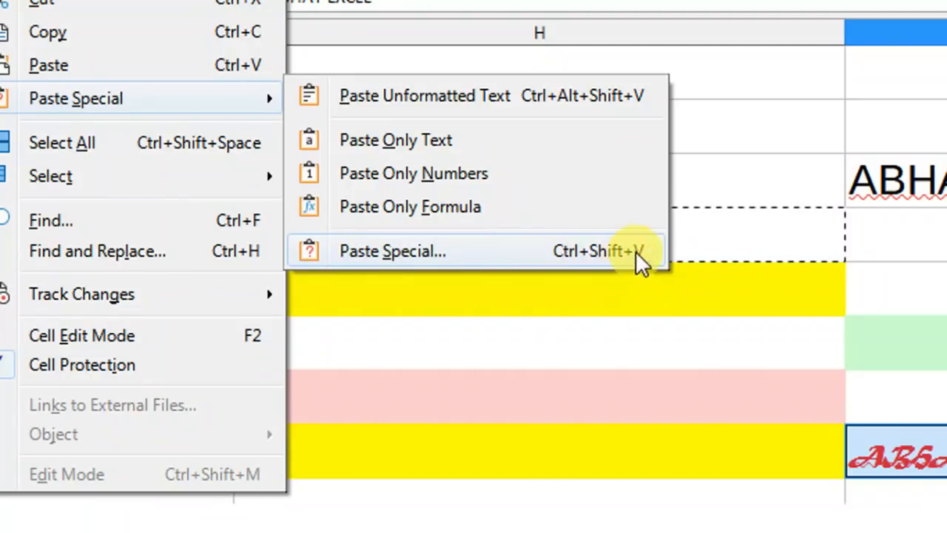
{"action": "left_click", "coordinate": [523, 247]}
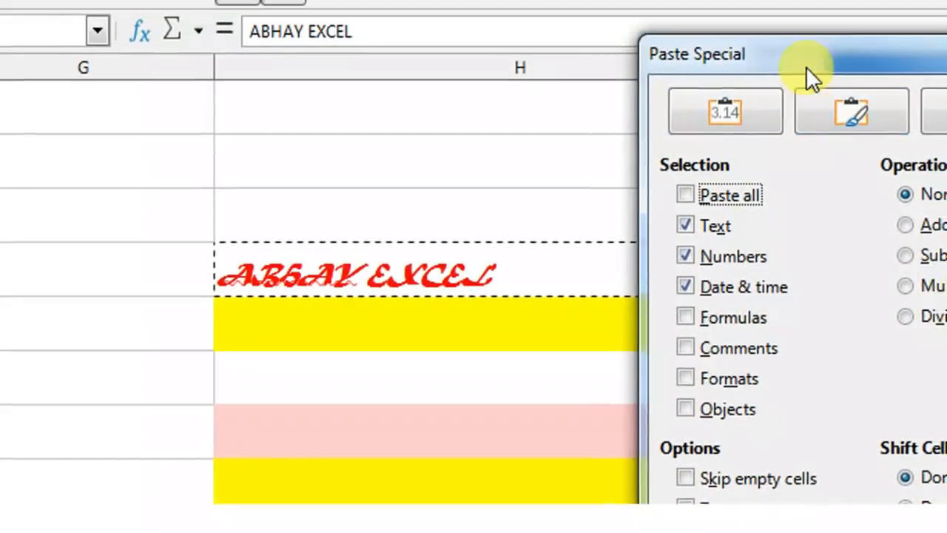
{"action": "left_click_drag", "start_coordinate": [806, 67], "coordinate": [608, 57]}
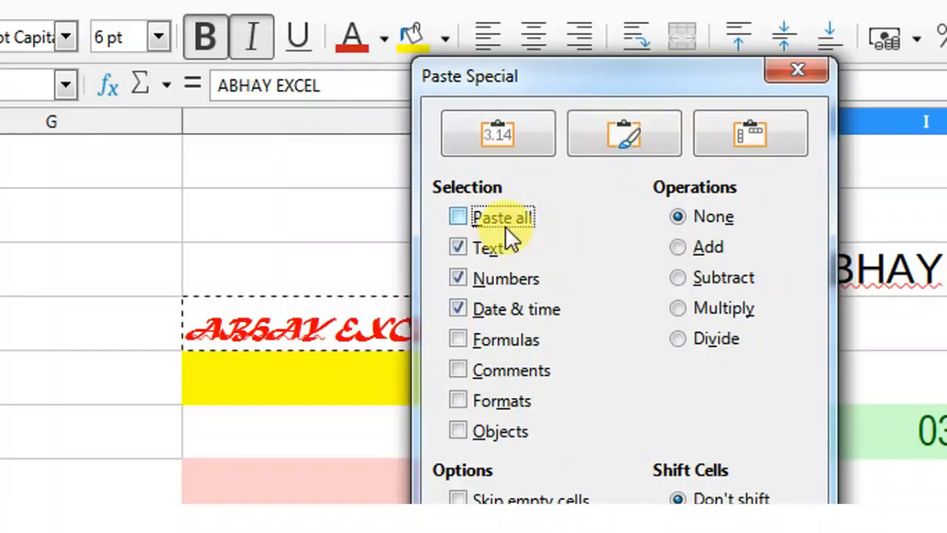
{"action": "left_click", "coordinate": [463, 249]}
{"action": "left_click", "coordinate": [457, 308]}
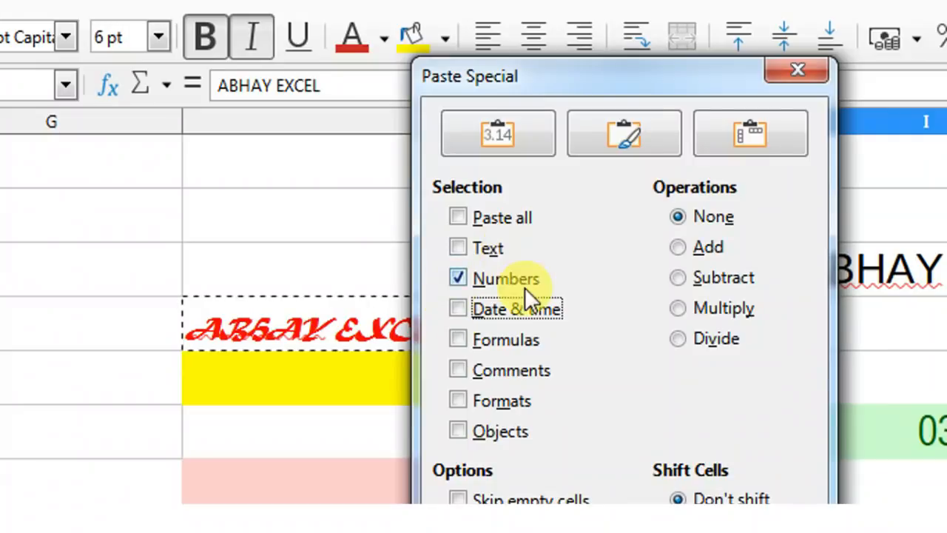
{"action": "left_click", "coordinate": [464, 307]}
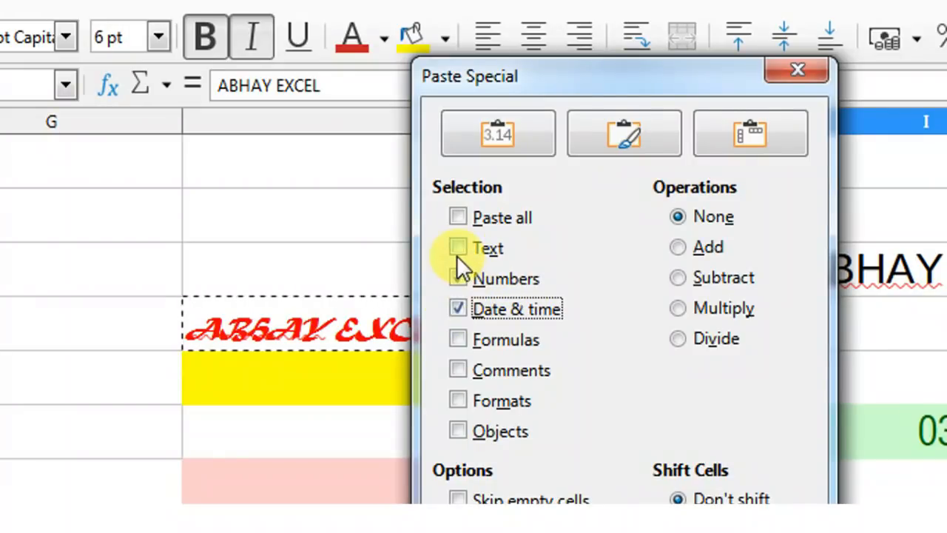
{"action": "left_click", "coordinate": [458, 249]}
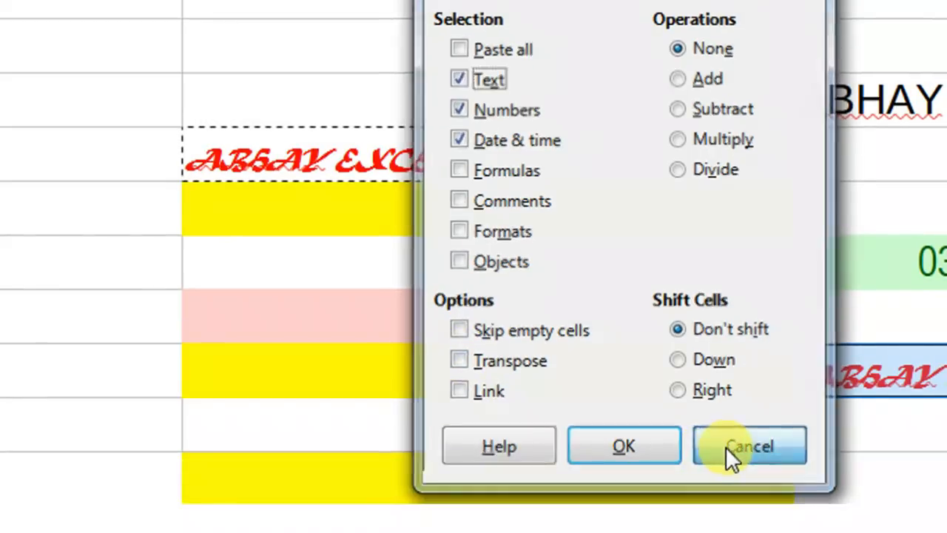
{"action": "left_click", "coordinate": [724, 492]}
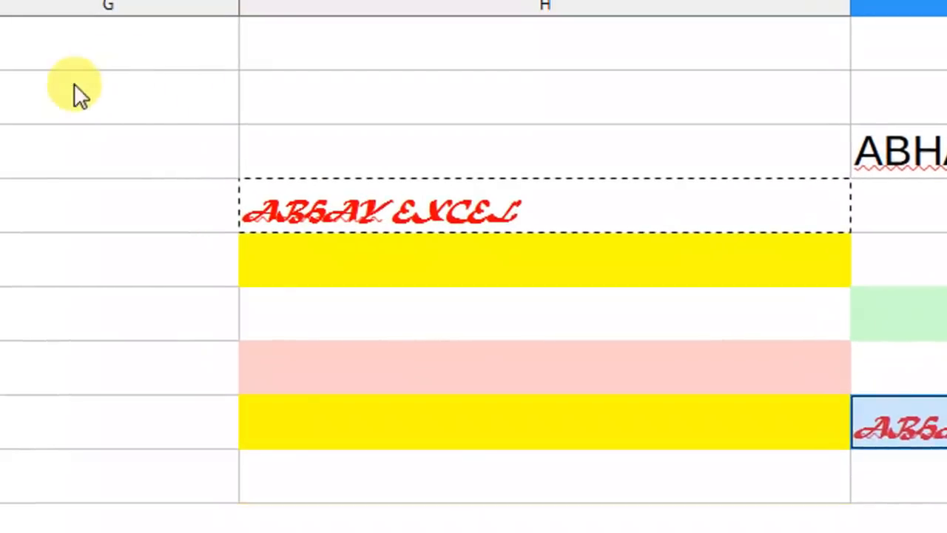
- Enter the numbers 1, 2 and 3 across cells G1 to I1
{"action": "left_click", "coordinate": [79, 62]}
{"action": "type", "text": "AB"}
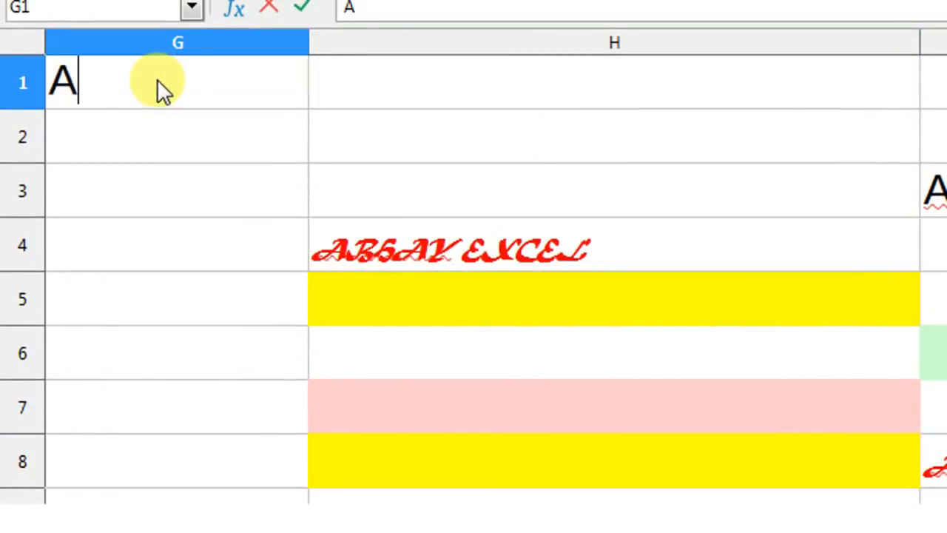
{"action": "key", "text": "BackSpace"}
{"action": "key", "text": "BackSpace"}
{"action": "type", "text": "1"}
{"action": "key", "text": "Tab"}
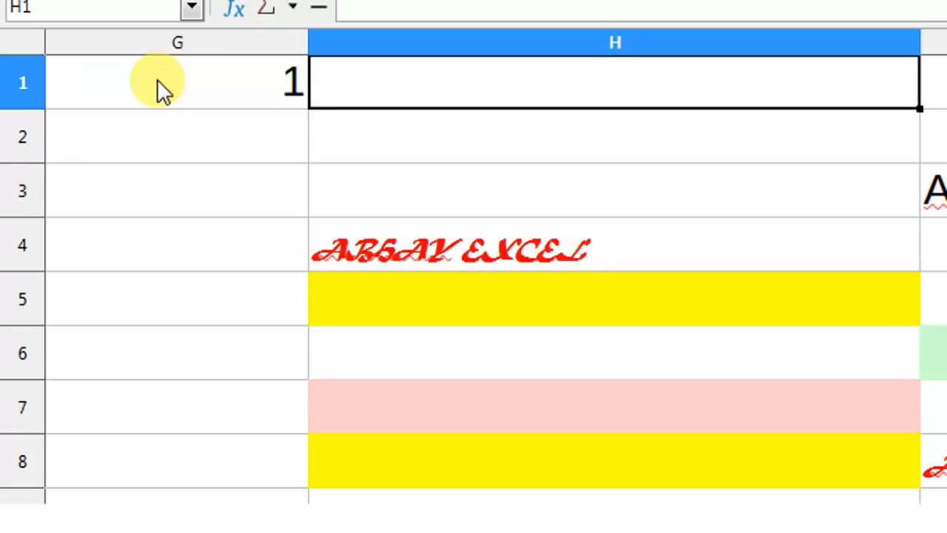
{"action": "type", "text": "2"}
{"action": "key", "text": "Tab"}
{"action": "type", "text": "3"}
{"action": "key", "text": "Return"}
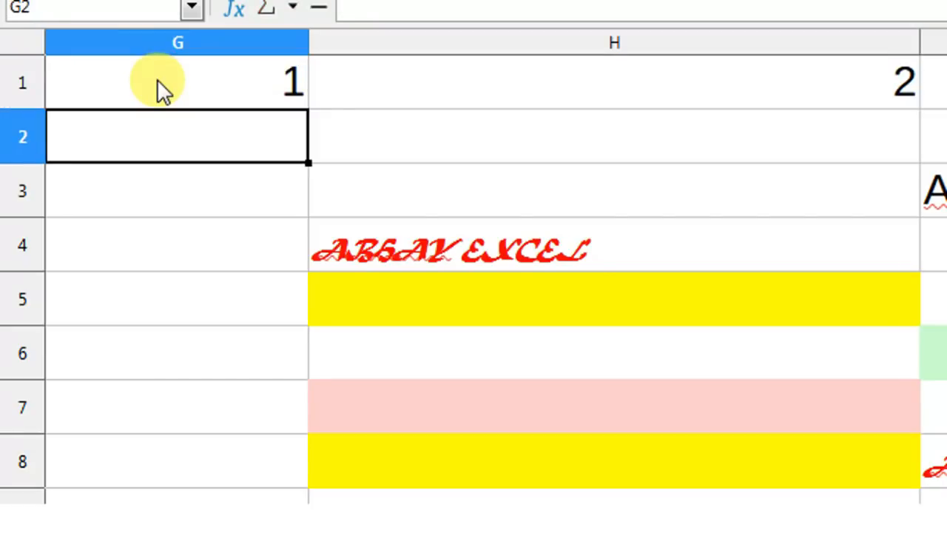
- Enter the numbers 4, 5 and 6 across cells G2 to I2
{"action": "type", "text": "4"}
{"action": "key", "text": "Tab"}
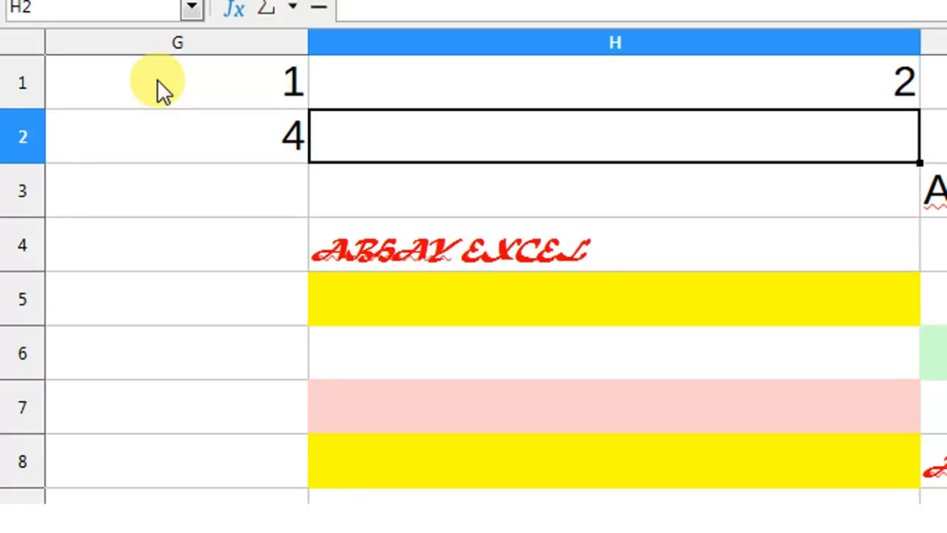
{"action": "type", "text": "5"}
{"action": "key", "text": "Tab"}
{"action": "type", "text": "6"}
{"action": "key", "text": "Tab"}
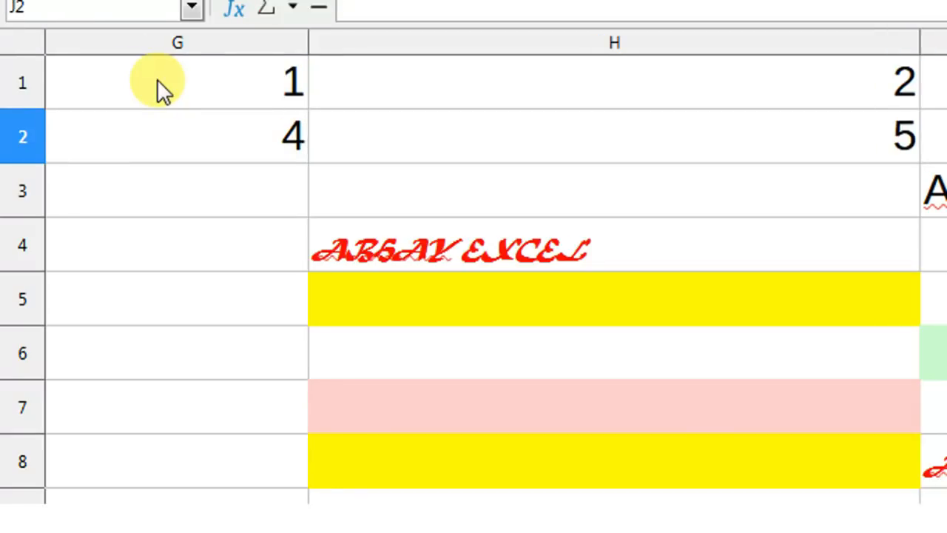
- Enter the numbers 7, 8 and 9 across cells G3 to I3, replacing the existing text in I3
{"action": "left_click", "coordinate": [216, 178]}
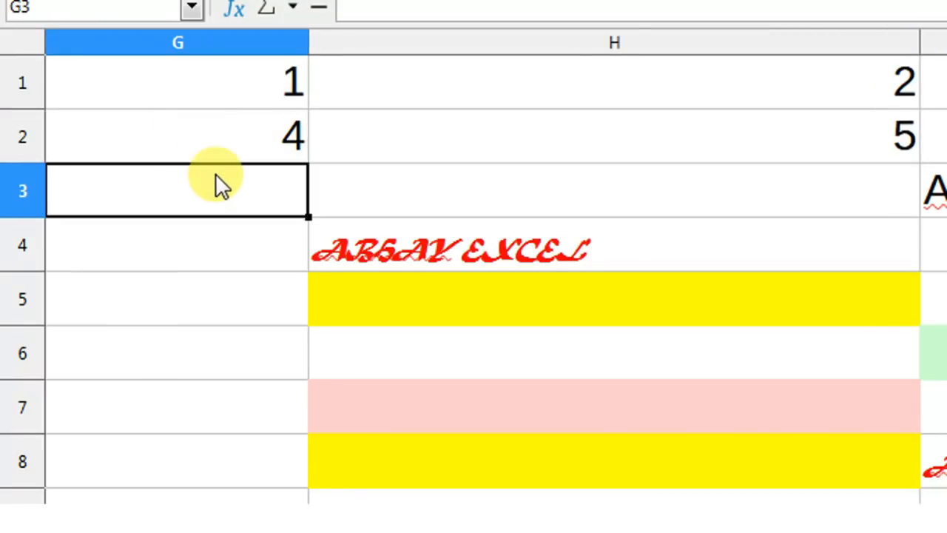
{"action": "type", "text": "7"}
{"action": "key", "text": "Tab"}
{"action": "type", "text": "8"}
{"action": "key", "text": "Tab"}
{"action": "type", "text": "9"}
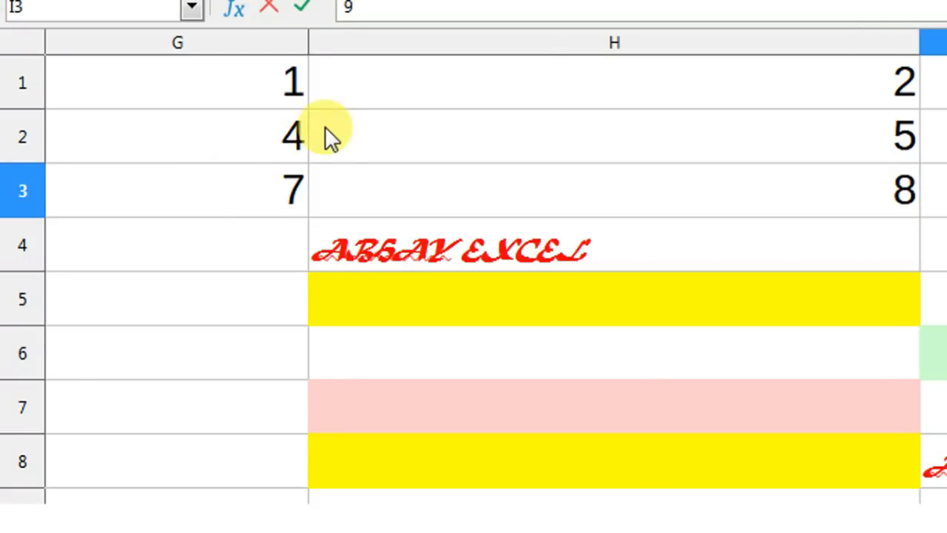
{"action": "left_click", "coordinate": [808, 90]}
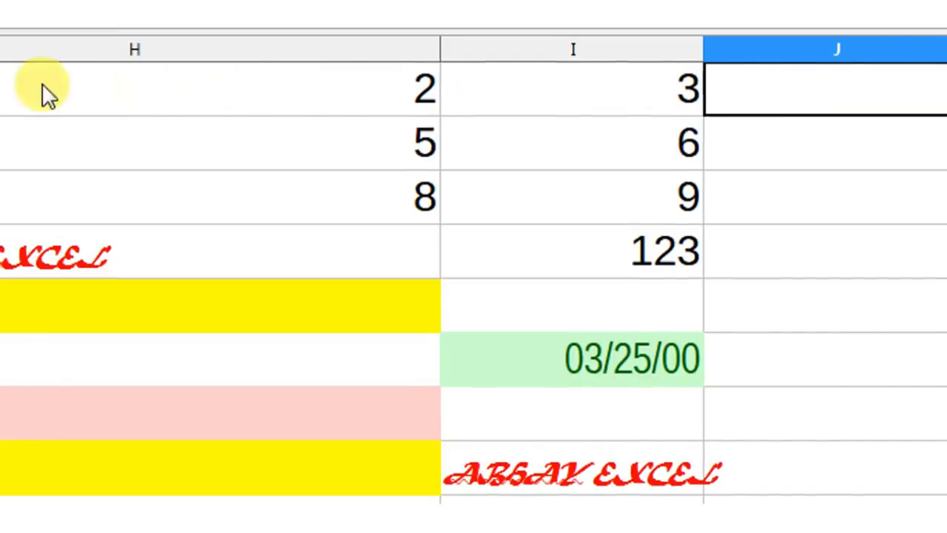
- Copy the range G1:I3 and paste it transposed at cell J1 with Paste Special
{"action": "left_click_drag", "start_coordinate": [141, 99], "coordinate": [804, 214]}
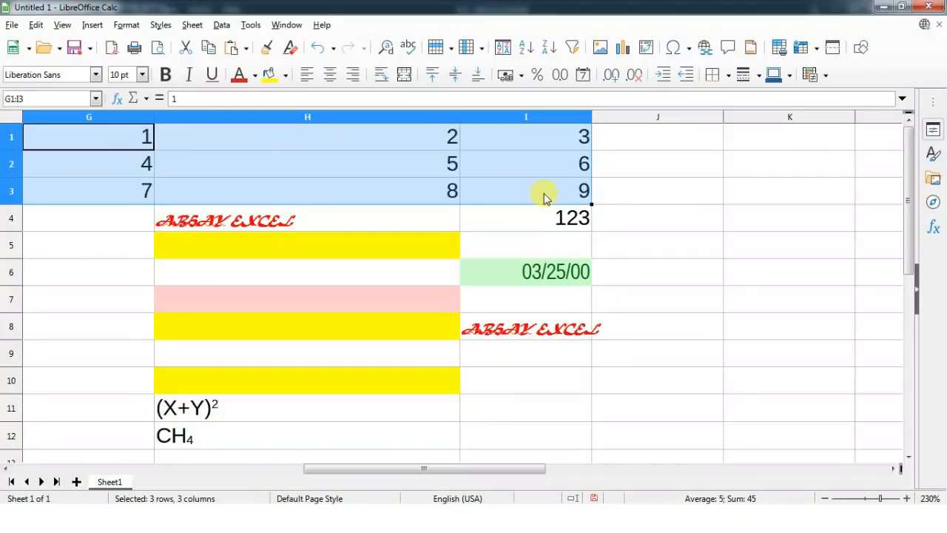
{"action": "key", "text": "ctrl+c"}
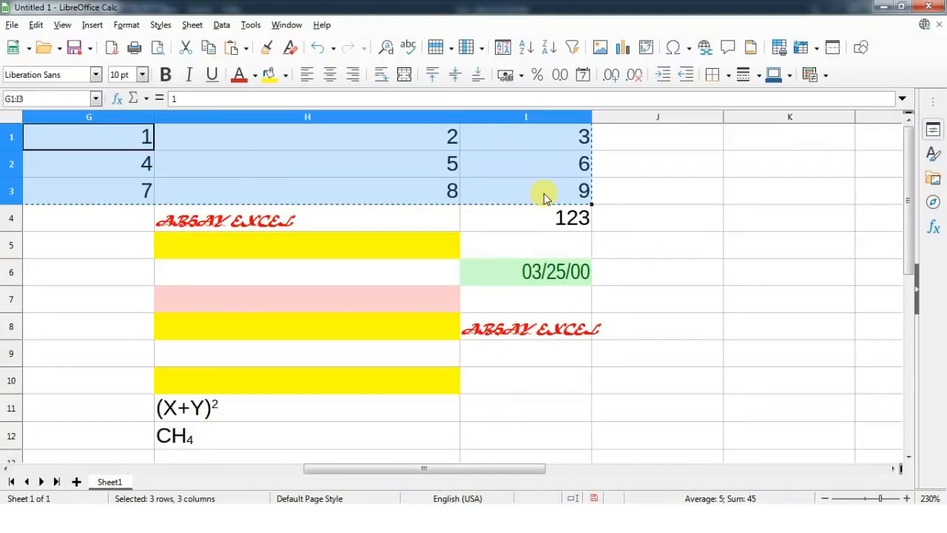
{"action": "left_click", "coordinate": [643, 143]}
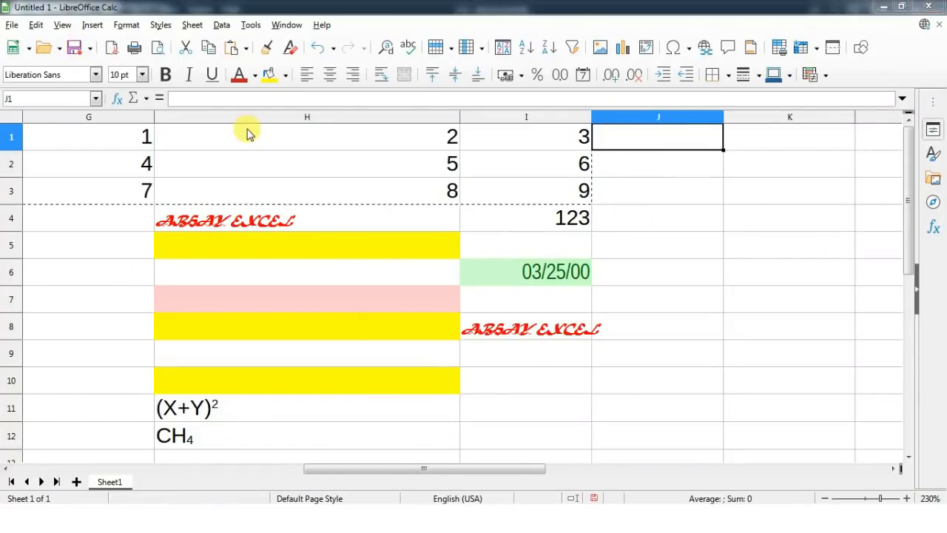
{"action": "key", "text": "ctrl+shift+v"}
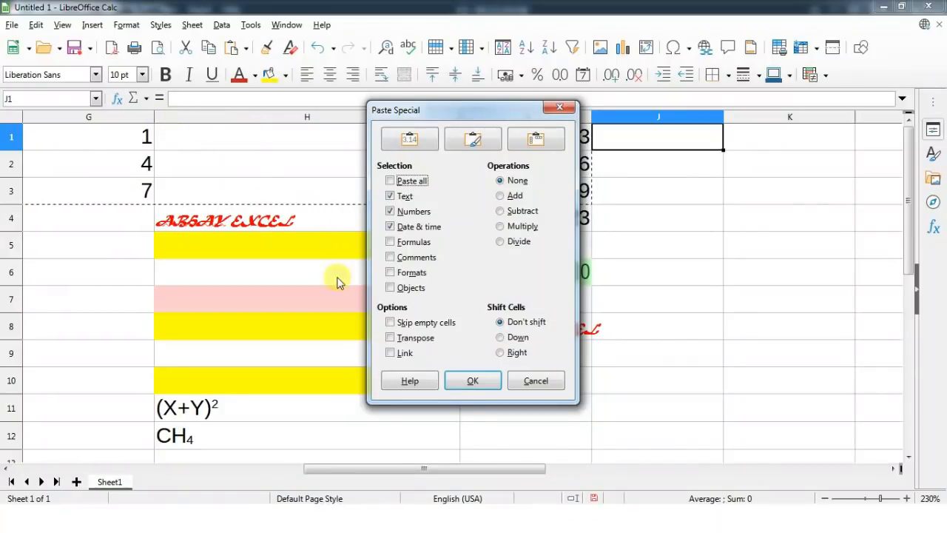
{"action": "left_click", "coordinate": [475, 381]}
{"action": "left_click", "coordinate": [729, 267]}
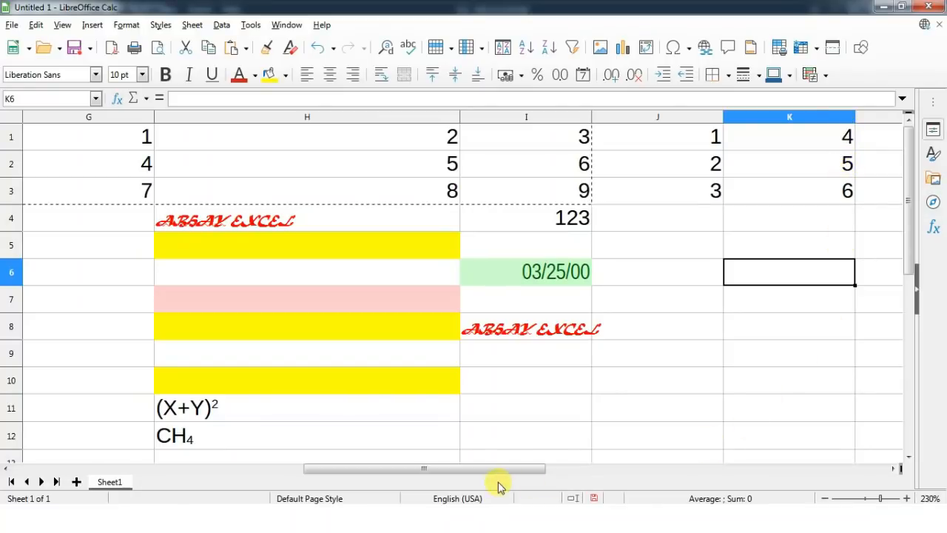
{"action": "left_click_drag", "start_coordinate": [507, 470], "coordinate": [560, 470]}
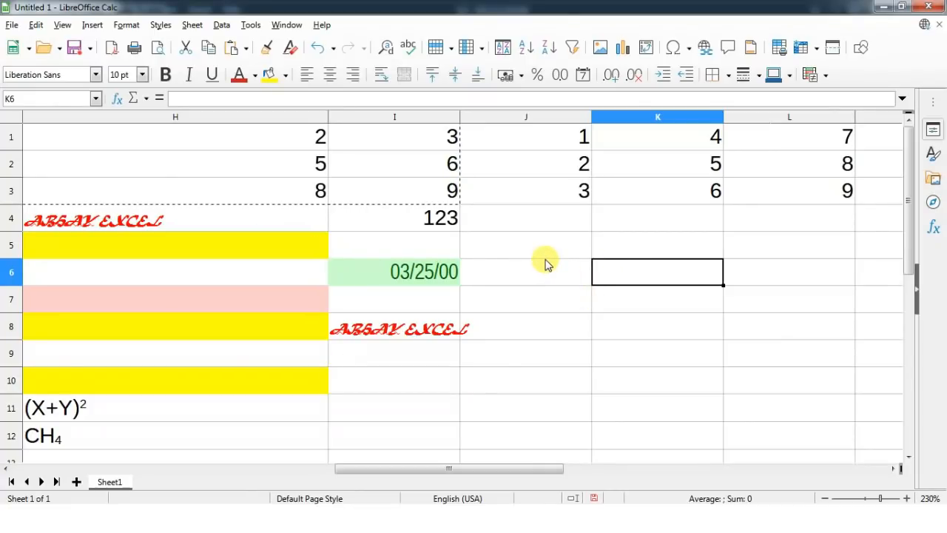
- Switch to the CCC - Revision - 3 PDF in Adobe Reader, highlight the topic "Changing Cell Height and Width", and return to the Calc spreadsheet
{"action": "left_click", "coordinate": [355, 520]}
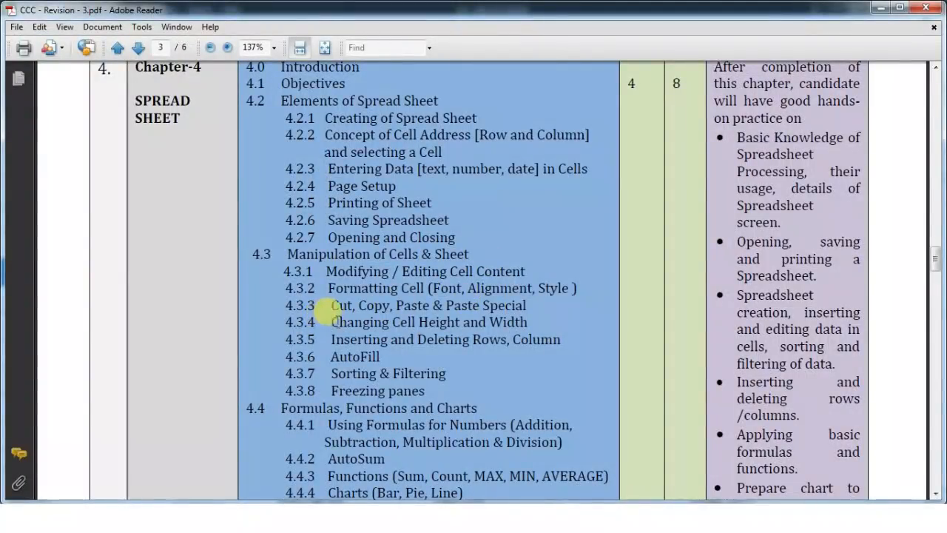
{"action": "left_click_drag", "start_coordinate": [326, 314], "coordinate": [532, 321]}
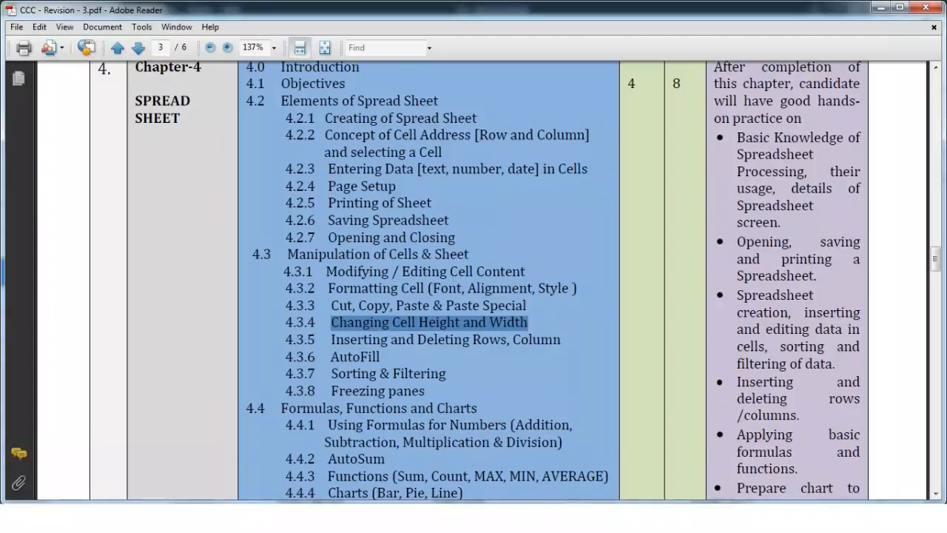
{"action": "key", "text": "alt+Tab"}
{"action": "left_click", "coordinate": [126, 26]}
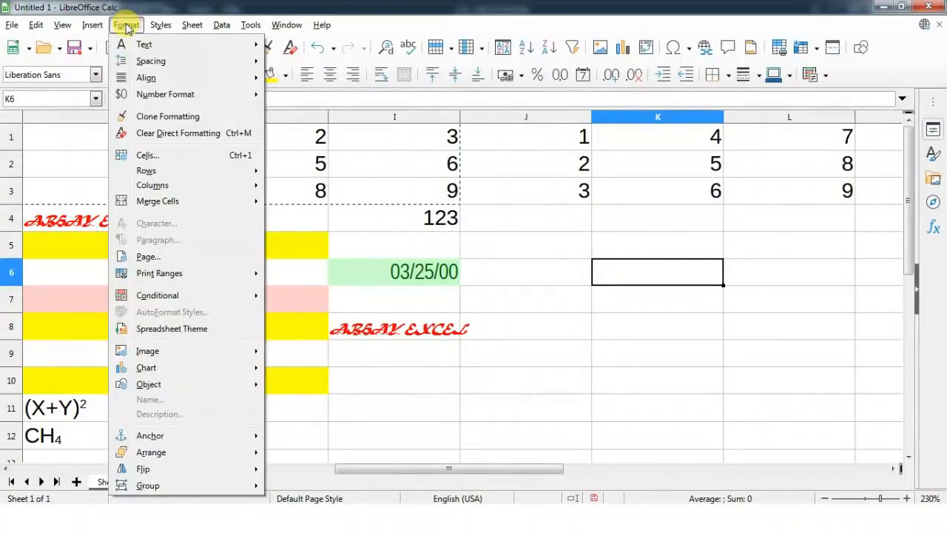
{"action": "mouse_move", "coordinate": [159, 171]}
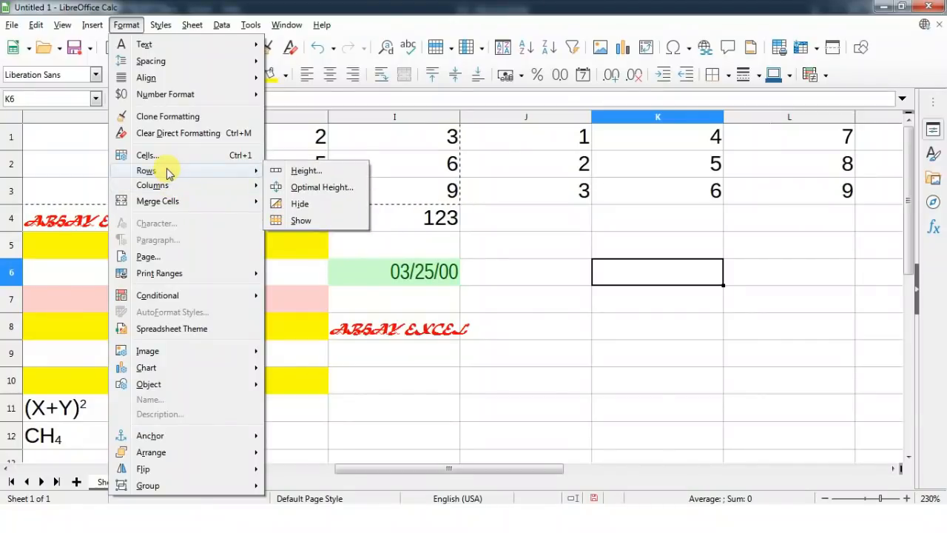
{"action": "left_click", "coordinate": [609, 323]}
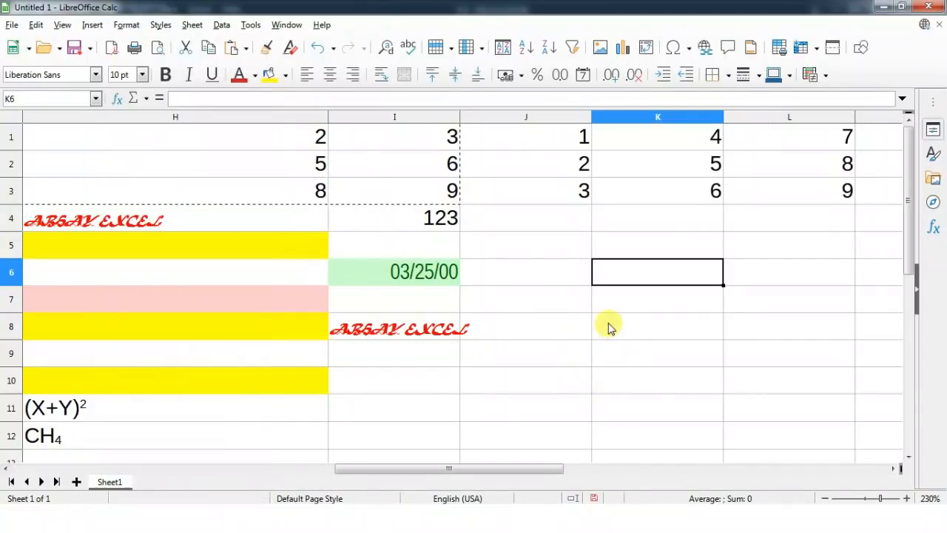
- Set the height of row 8 to 20 inches through cell K8, with the default value option turned off
{"action": "left_click", "coordinate": [651, 335]}
{"action": "left_click", "coordinate": [126, 25]}
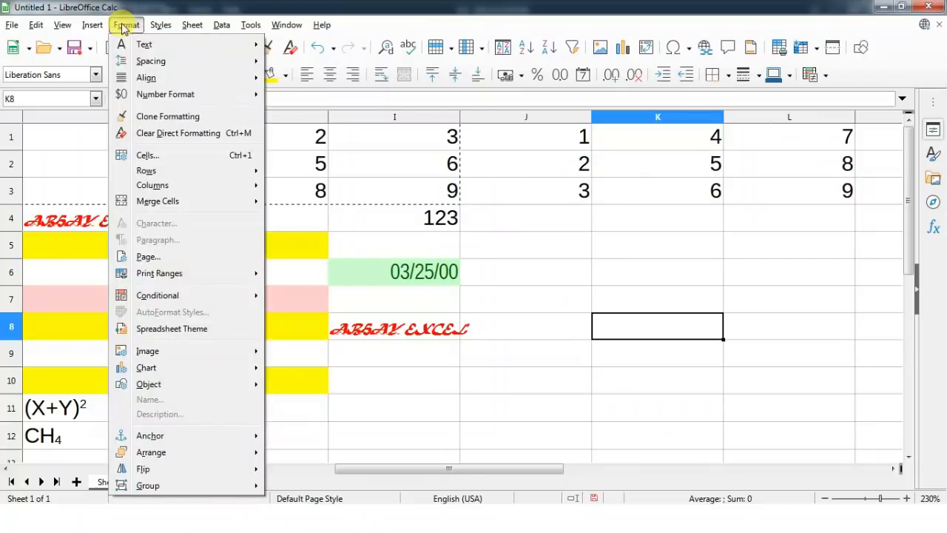
{"action": "mouse_move", "coordinate": [157, 174]}
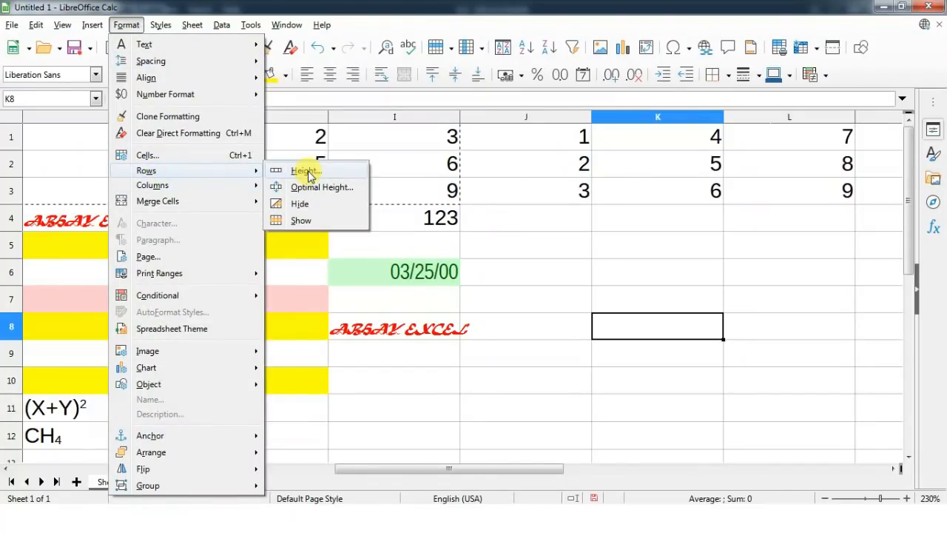
{"action": "left_click", "coordinate": [310, 173]}
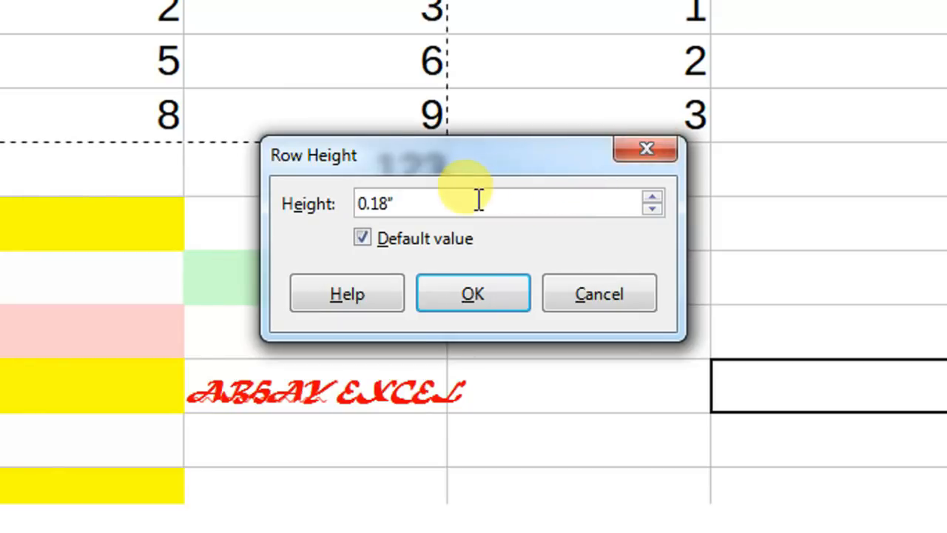
{"action": "left_click_drag", "start_coordinate": [463, 201], "coordinate": [339, 210]}
{"action": "type", "text": "20"}
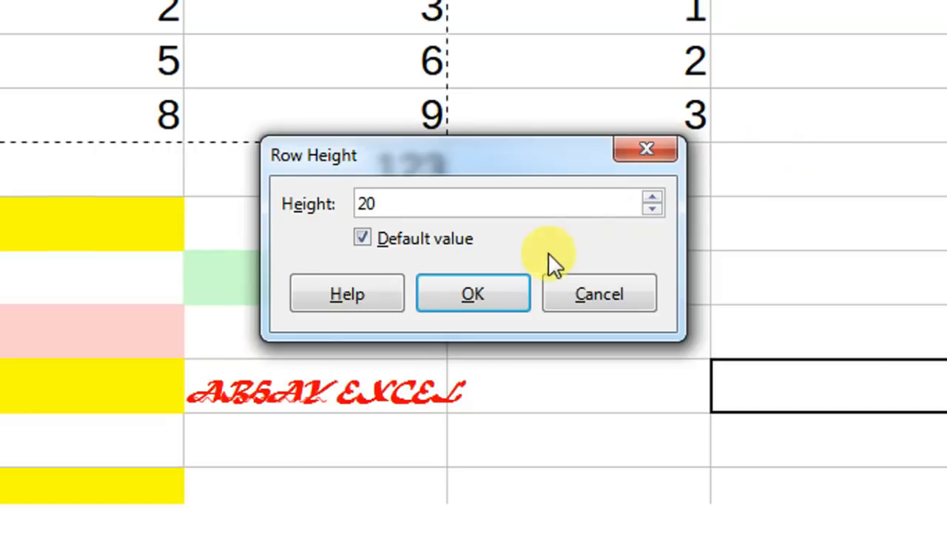
{"action": "left_click", "coordinate": [470, 239]}
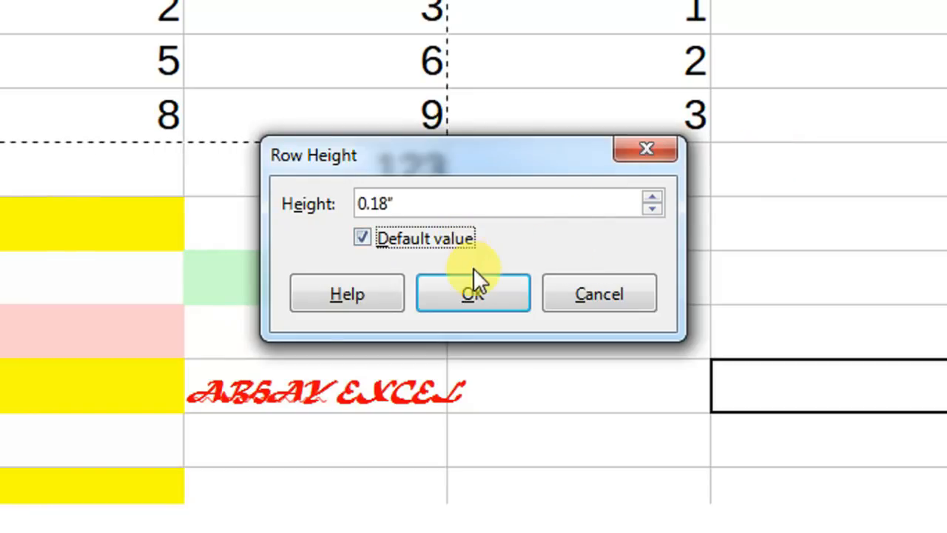
{"action": "left_click", "coordinate": [452, 243]}
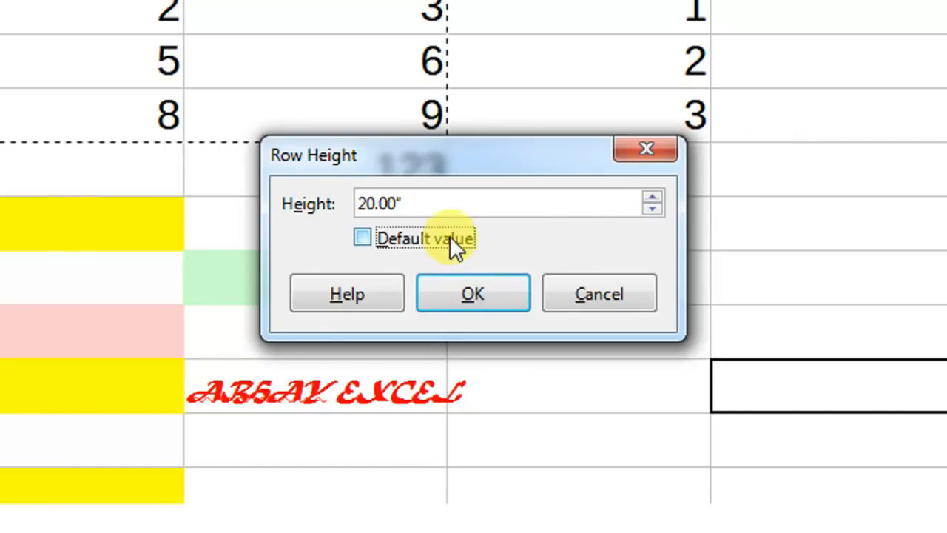
{"action": "left_click", "coordinate": [471, 290]}
- Set the width of column K to 120 through cell K8
{"action": "scroll", "coordinate": [805, 377], "scroll_direction": "down", "scroll_amount": 3}
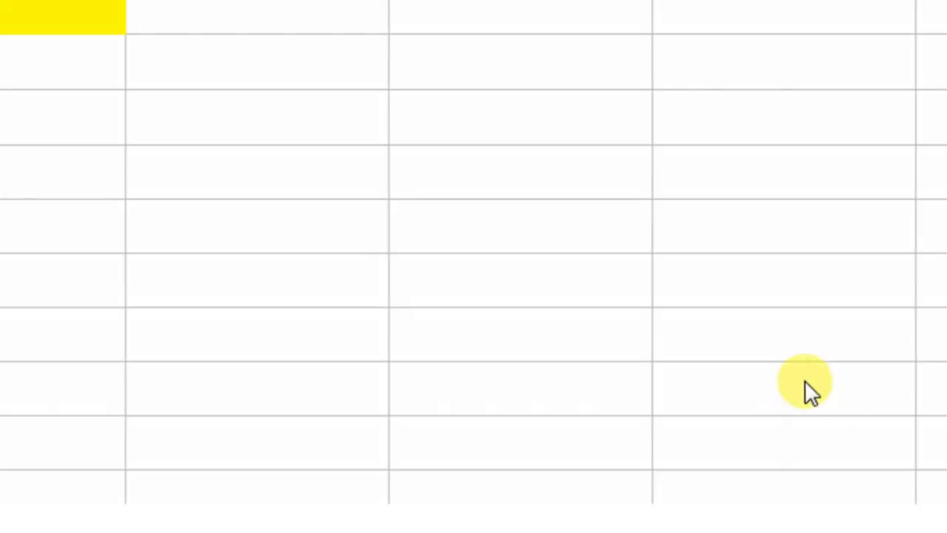
{"action": "scroll", "coordinate": [804, 380], "scroll_direction": "up", "scroll_amount": 2}
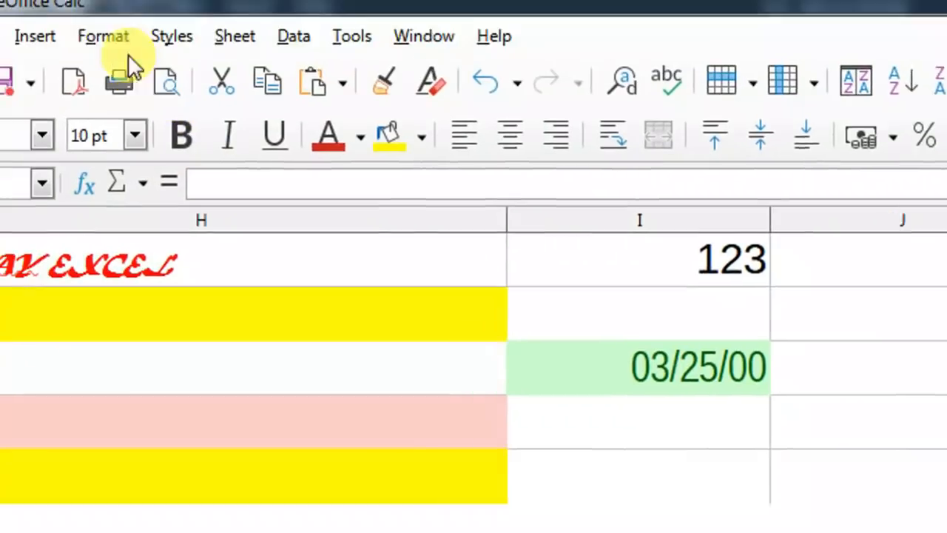
{"action": "left_click", "coordinate": [102, 37]}
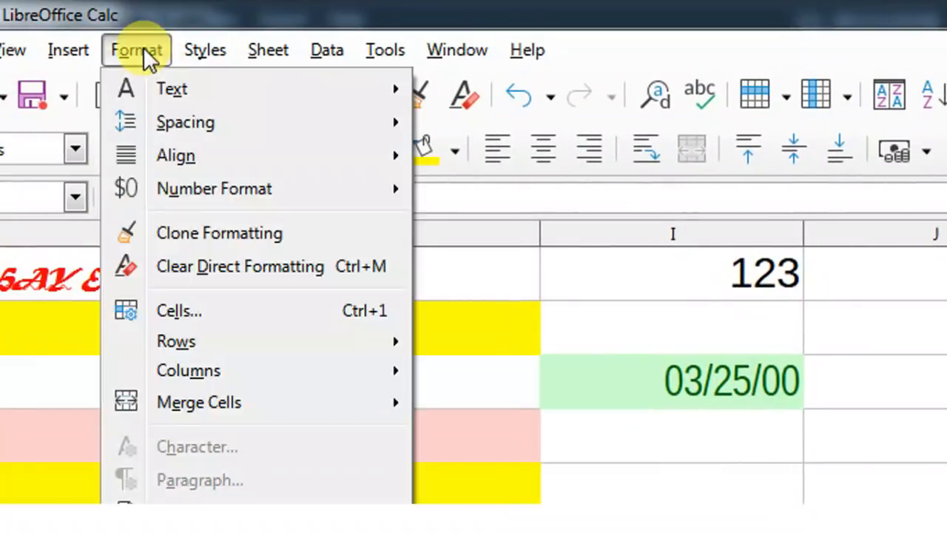
{"action": "mouse_move", "coordinate": [212, 364]}
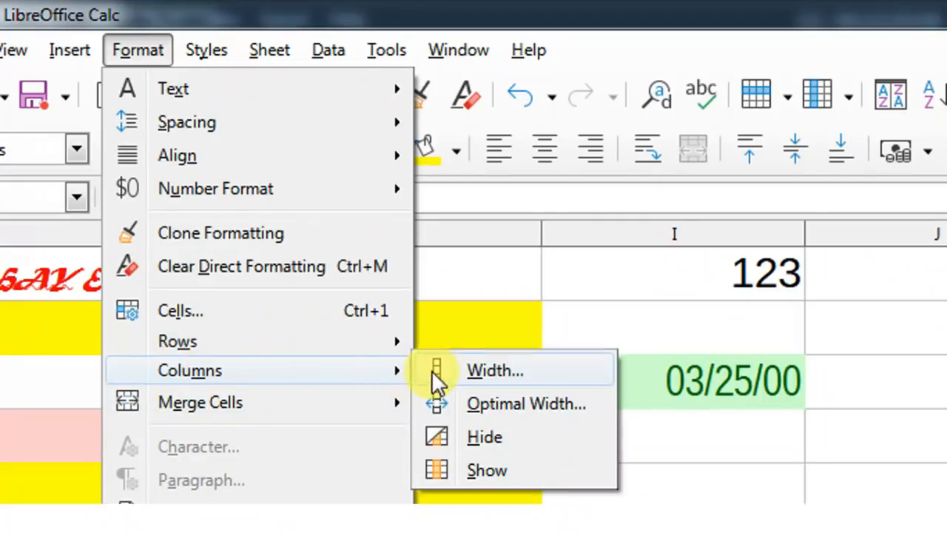
{"action": "left_click", "coordinate": [460, 372]}
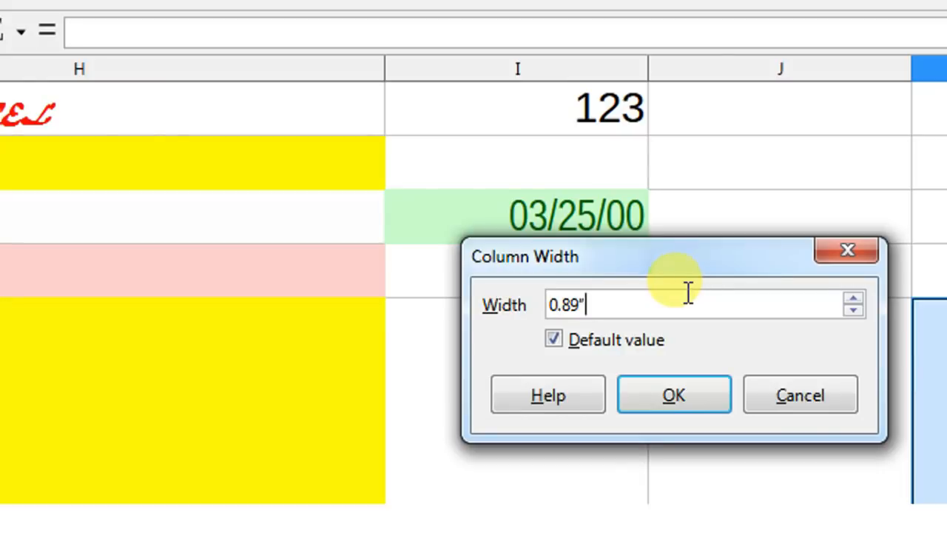
{"action": "left_click_drag", "start_coordinate": [688, 293], "coordinate": [466, 289]}
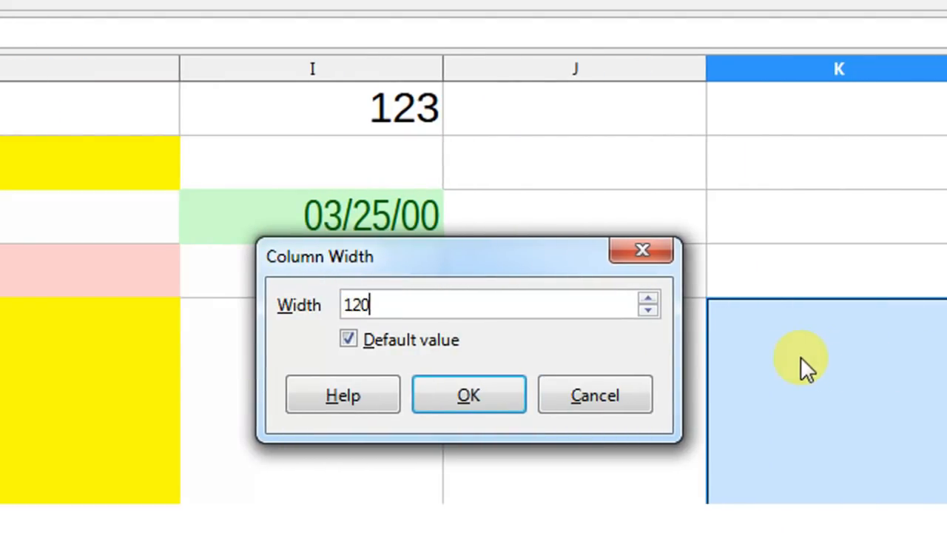
{"action": "left_click", "coordinate": [495, 385]}
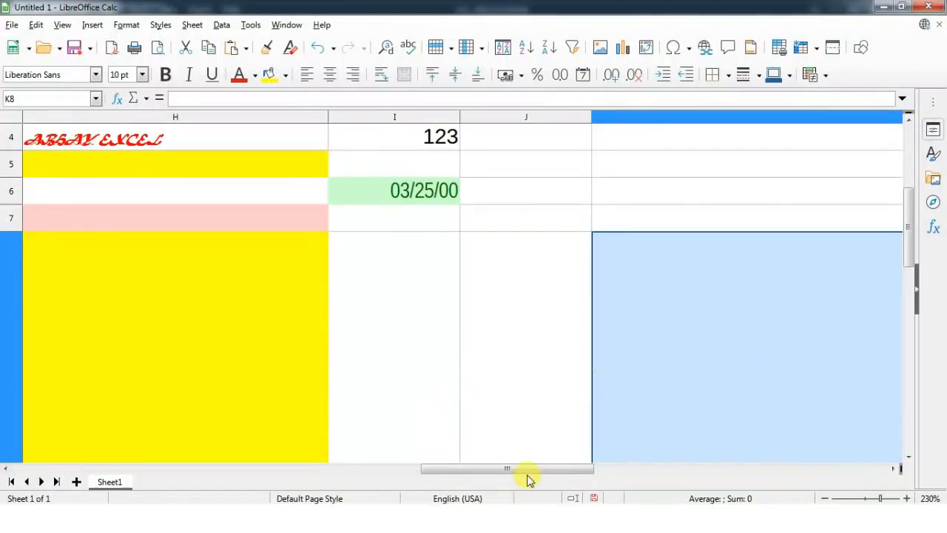
{"action": "left_click_drag", "start_coordinate": [528, 478], "coordinate": [661, 477]}
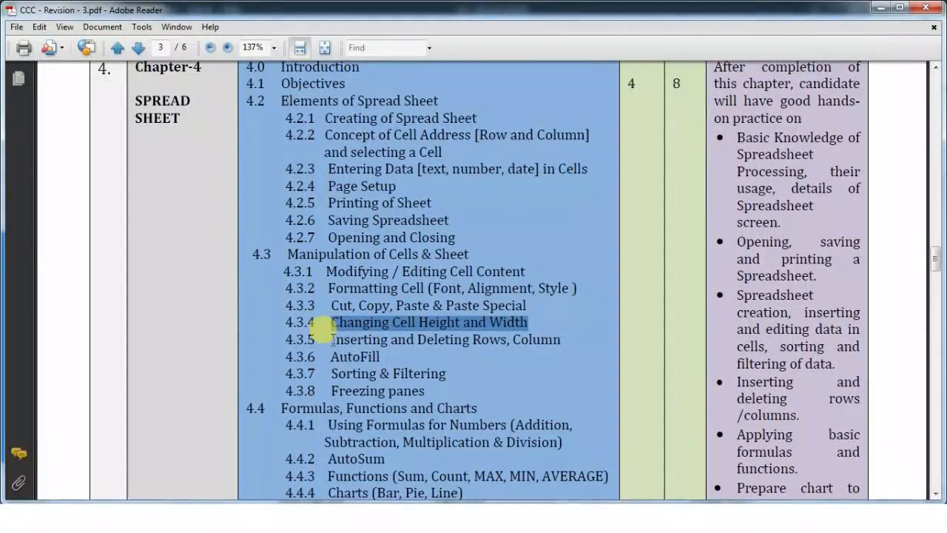
- Highlight the topic "Inserting and Deleting Rows, Column" in the Adobe Reader PDF, and create a new blank spreadsheet back in Calc
{"action": "left_click_drag", "start_coordinate": [332, 339], "coordinate": [518, 337]}
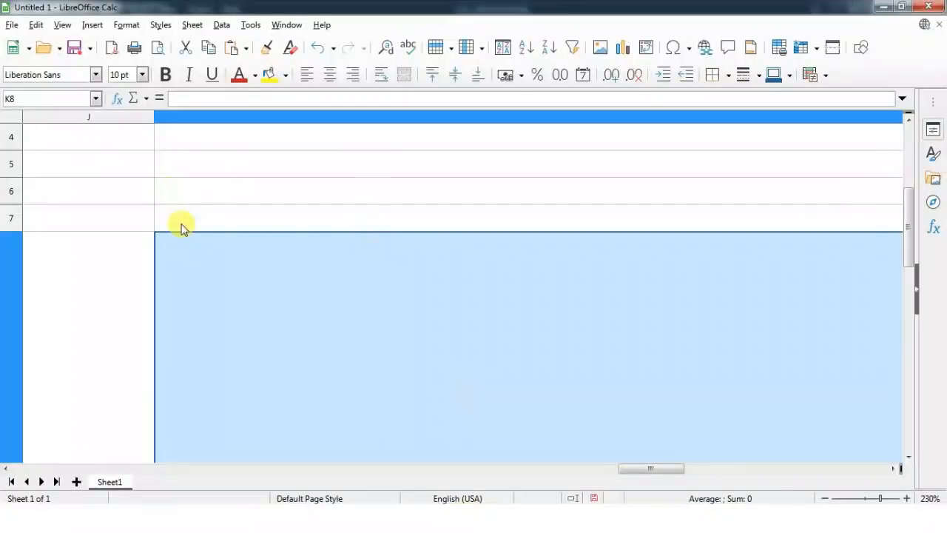
{"action": "scroll", "coordinate": [204, 241], "scroll_direction": "down", "scroll_amount": 5}
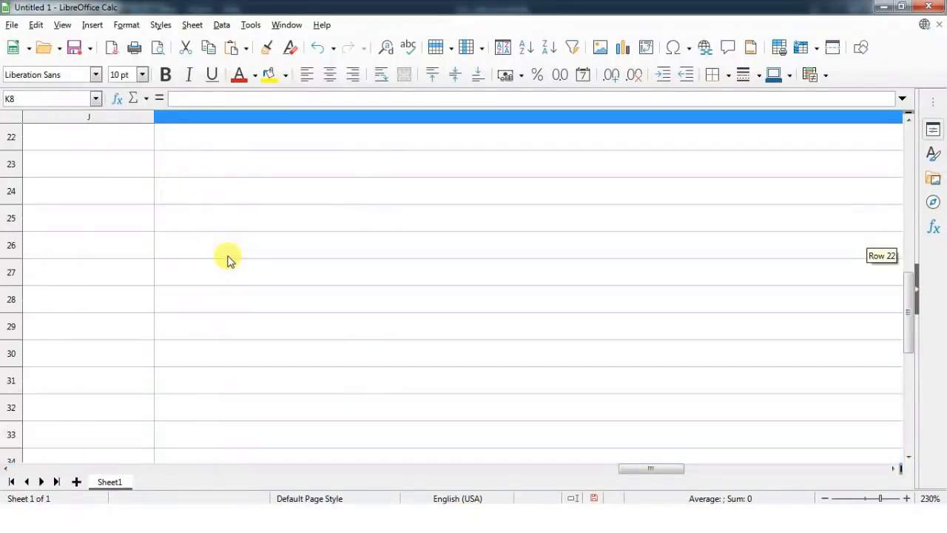
{"action": "key", "text": "ctrl+n"}
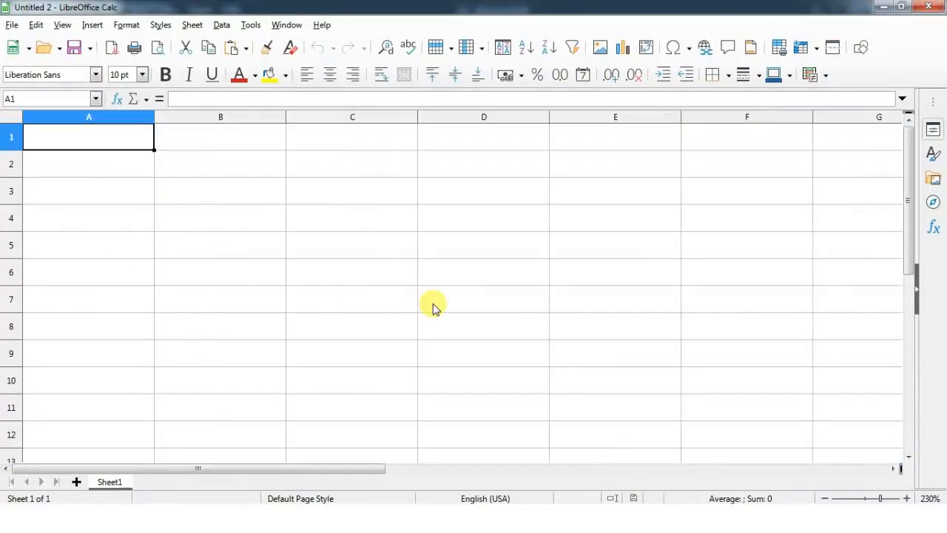
- Enter a first name in cell B3, EXCEL in B4 and COMPUTER in B5, all in capitals
{"action": "left_click", "coordinate": [268, 213]}
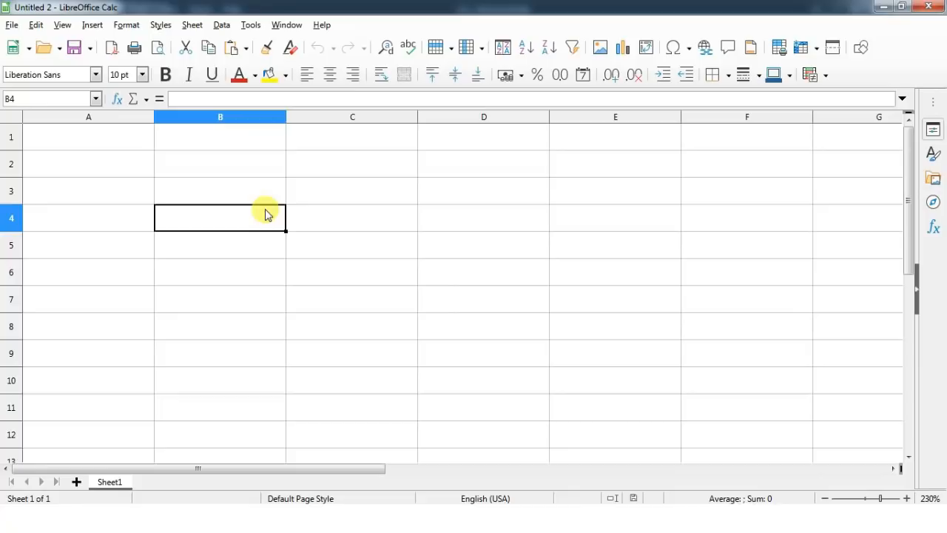
{"action": "left_click", "coordinate": [196, 192]}
{"action": "type", "text": "ABHAY"}
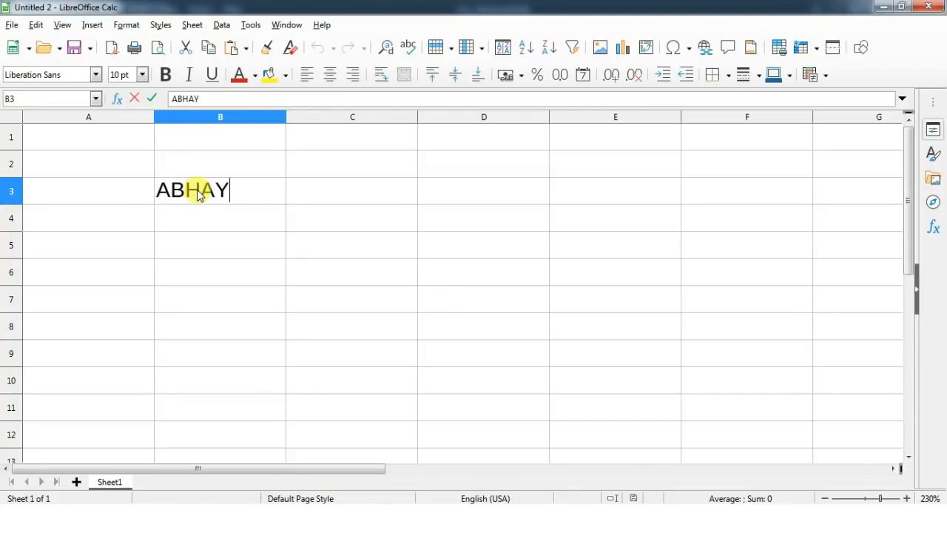
{"action": "type", "text": " EXCE"}
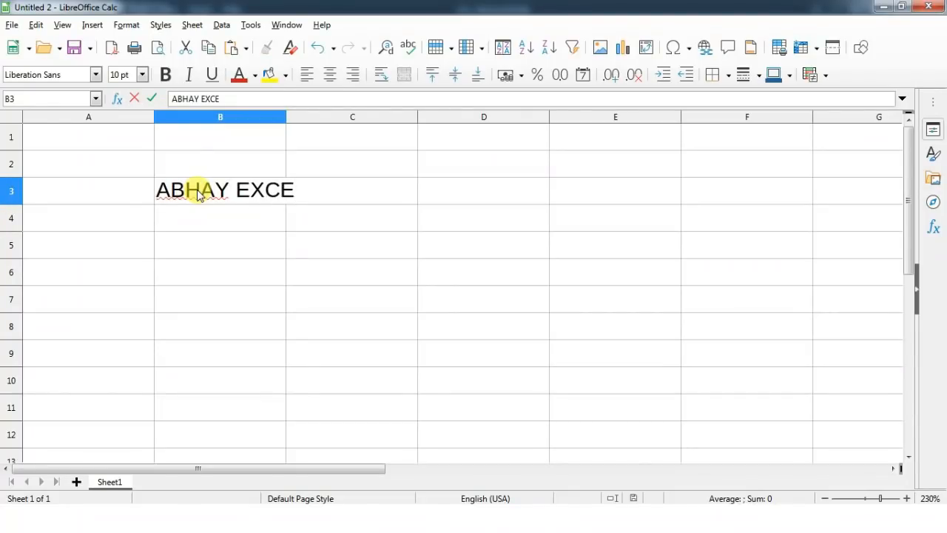
{"action": "key", "text": "BackSpace"}
{"action": "key", "text": "BackSpace"}
{"action": "key", "text": "BackSpace"}
{"action": "key", "text": "BackSpace"}
{"action": "key", "text": "Return"}
{"action": "type", "text": "E"}
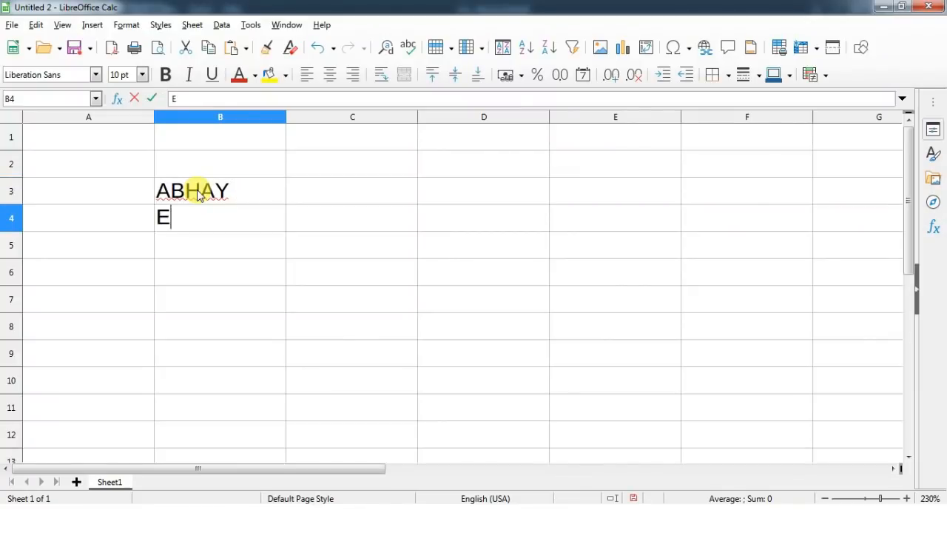
{"action": "type", "text": "XCEL"}
{"action": "key", "text": "Return"}
{"action": "type", "text": "COM"}
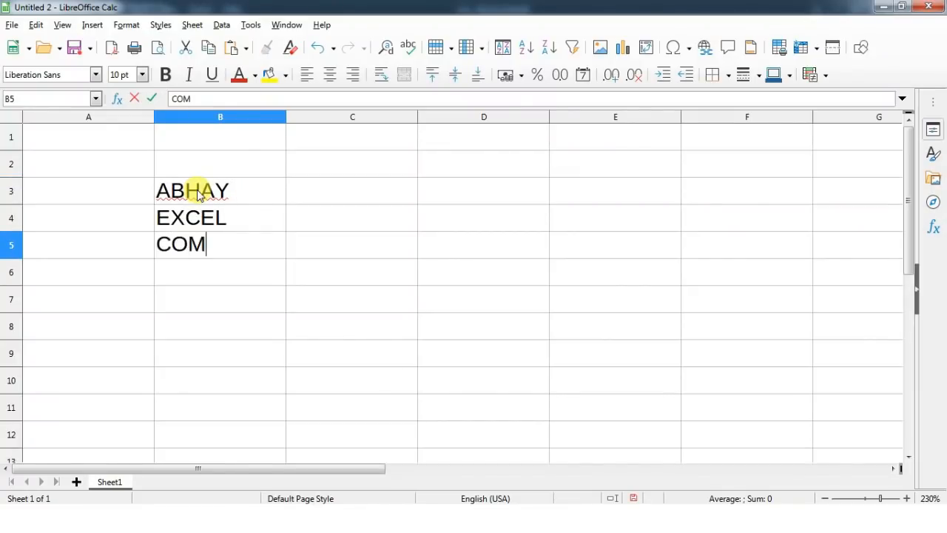
{"action": "type", "text": "PUTER"}
{"action": "key", "text": "Return"}
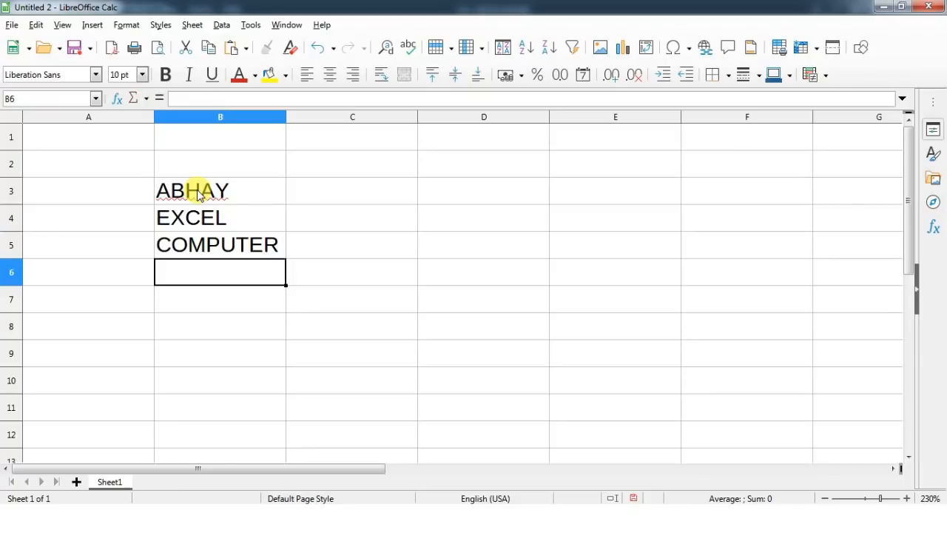
- Copy the three text entries in B3:B5 and paste them into column C starting at C3
{"action": "left_click_drag", "start_coordinate": [200, 194], "coordinate": [197, 245]}
{"action": "key", "text": "ctrl+c"}
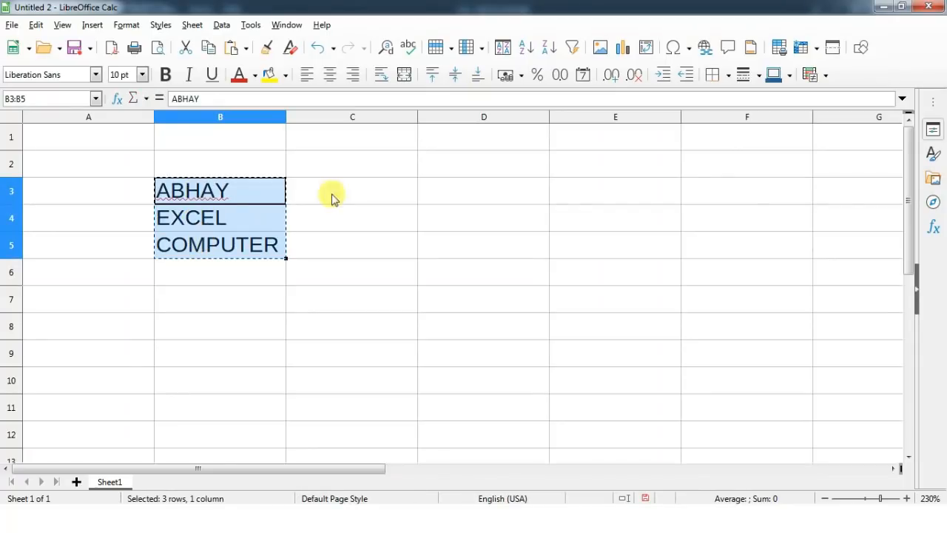
{"action": "left_click", "coordinate": [363, 205]}
{"action": "key", "text": "ctrl+v"}
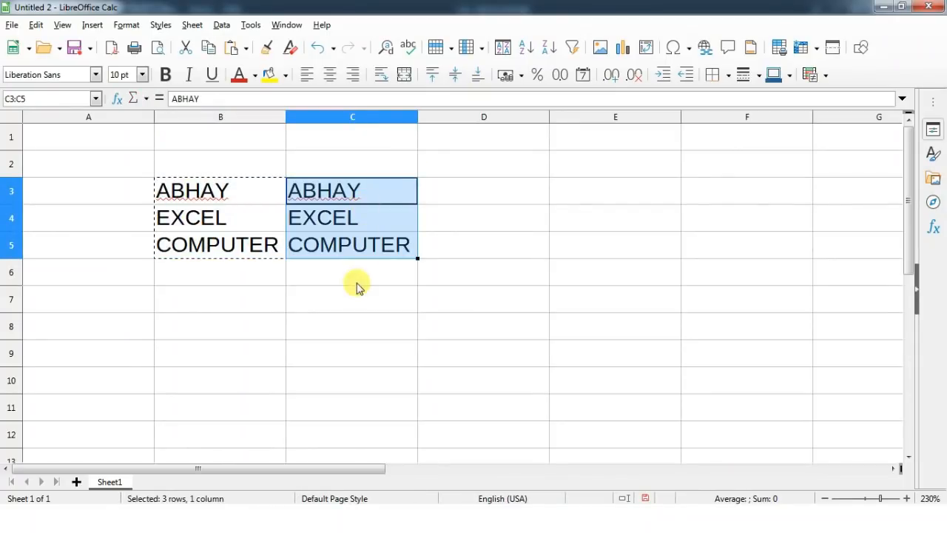
{"action": "left_click", "coordinate": [354, 291]}
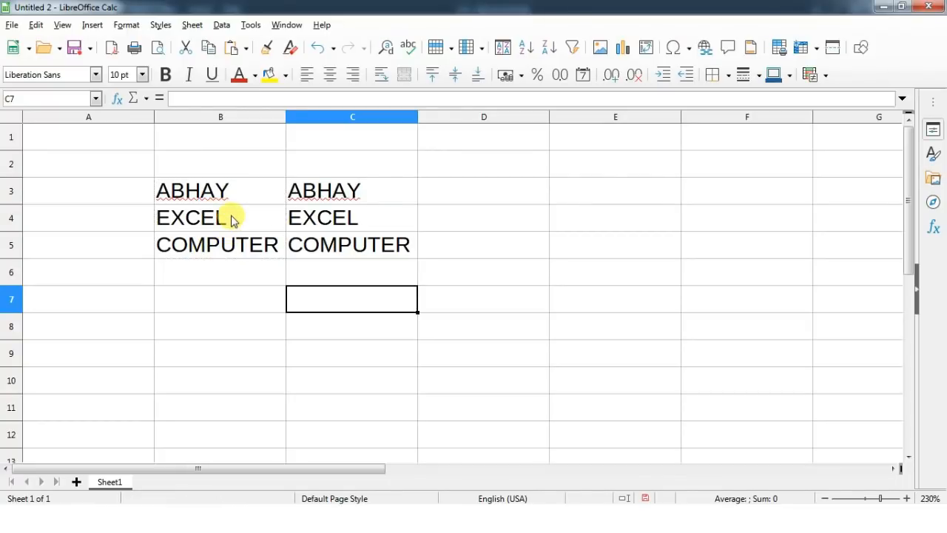
- Insert an empty cell at B4 with the Shift cells down option
{"action": "left_click", "coordinate": [232, 218]}
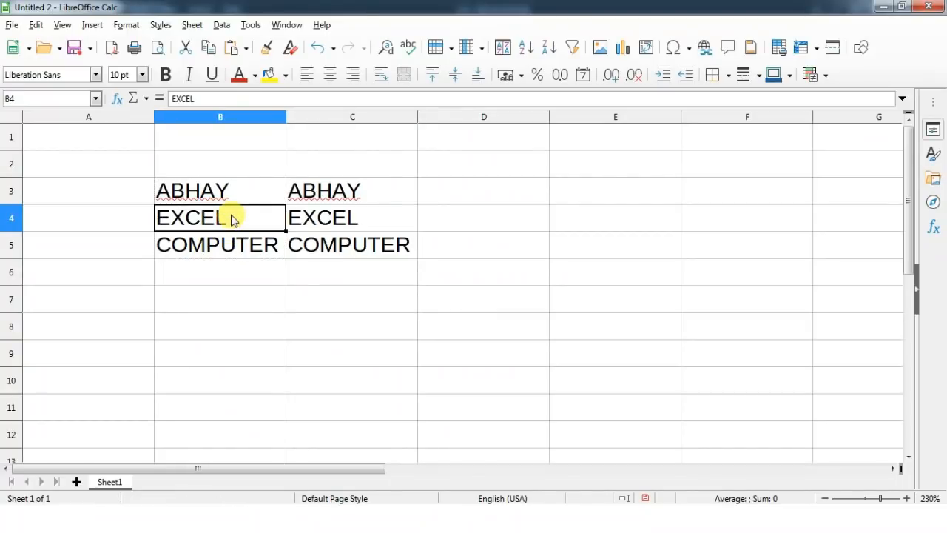
{"action": "left_click", "coordinate": [89, 26]}
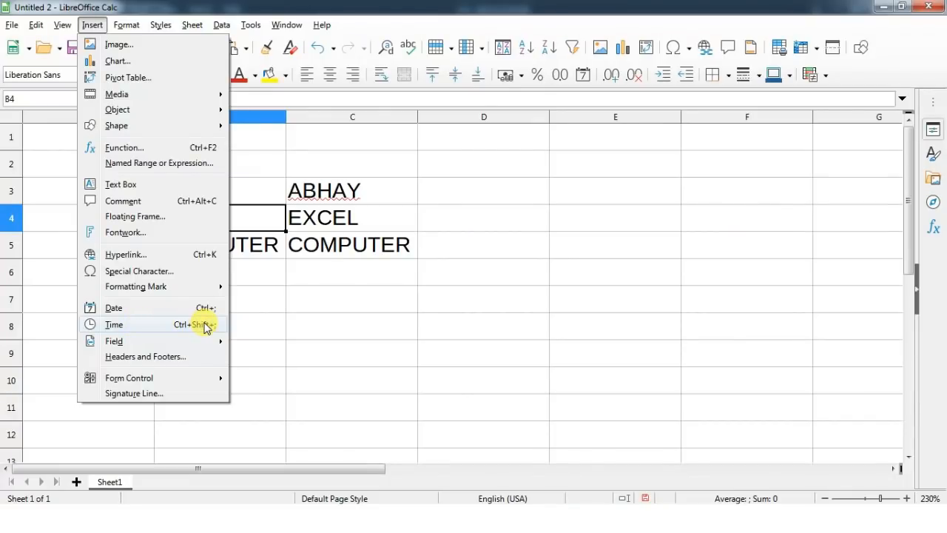
{"action": "left_click", "coordinate": [281, 329]}
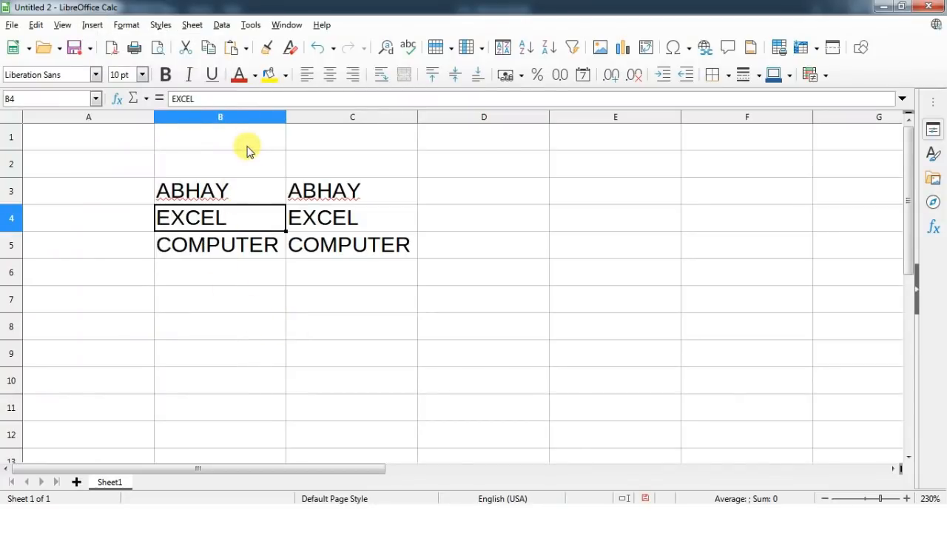
{"action": "left_click", "coordinate": [126, 27]}
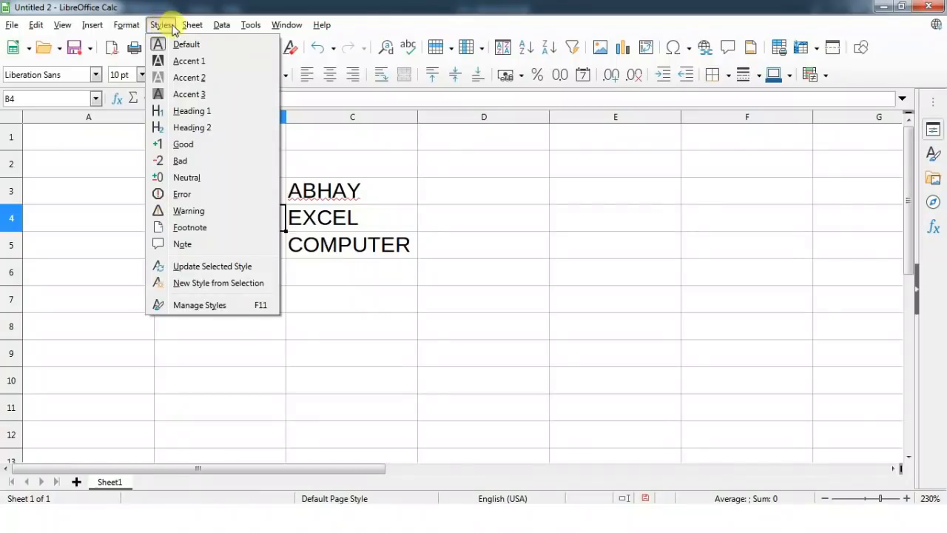
{"action": "mouse_move", "coordinate": [189, 27]}
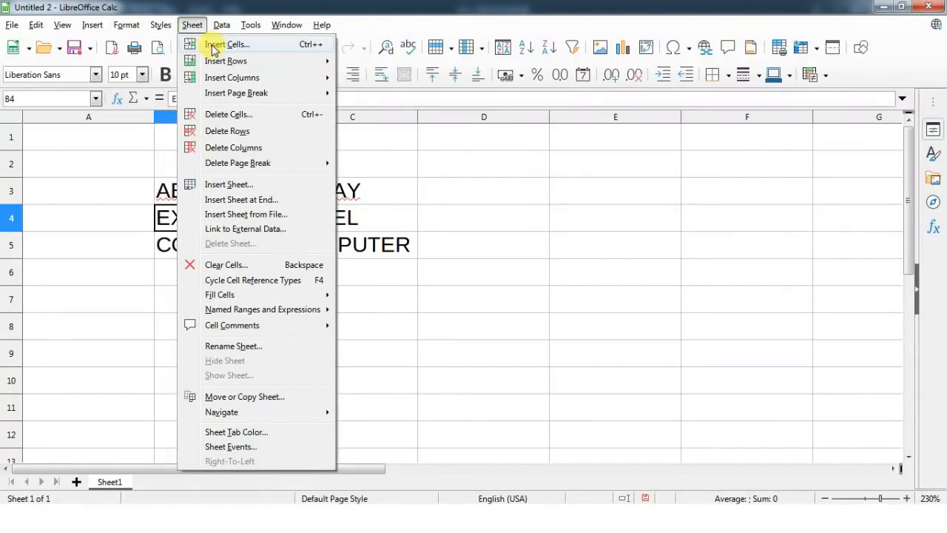
{"action": "left_click", "coordinate": [286, 42]}
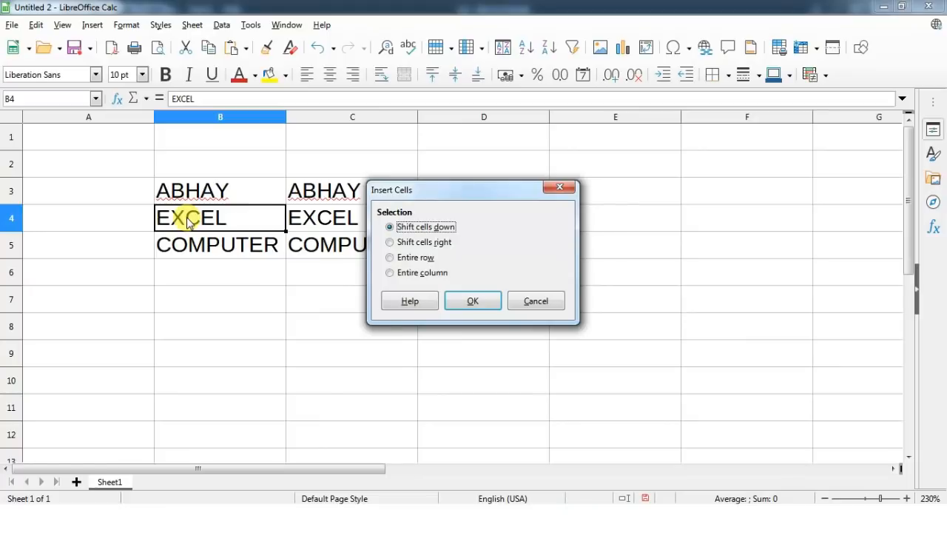
{"action": "left_click", "coordinate": [473, 302]}
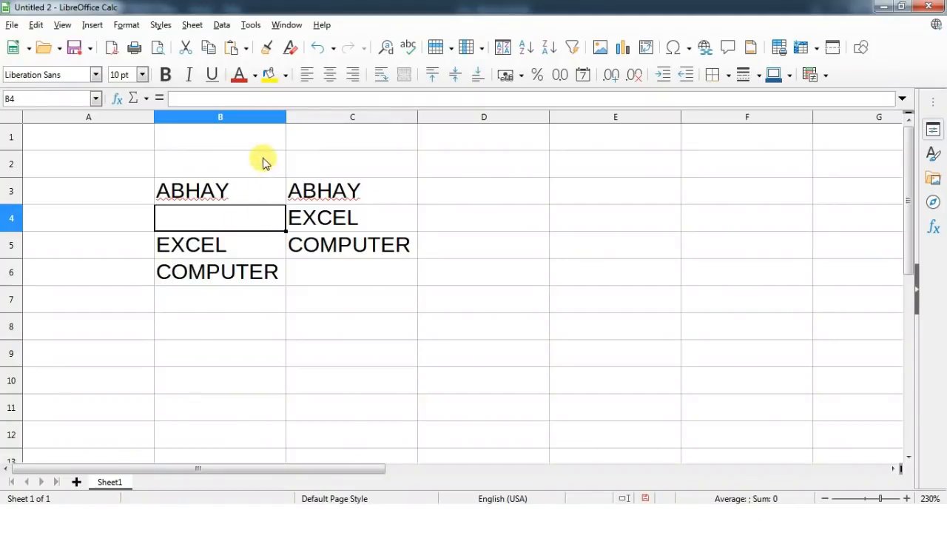
- Insert an empty column directly after column B and select cells C1 to C11 in it
{"action": "left_click", "coordinate": [226, 157]}
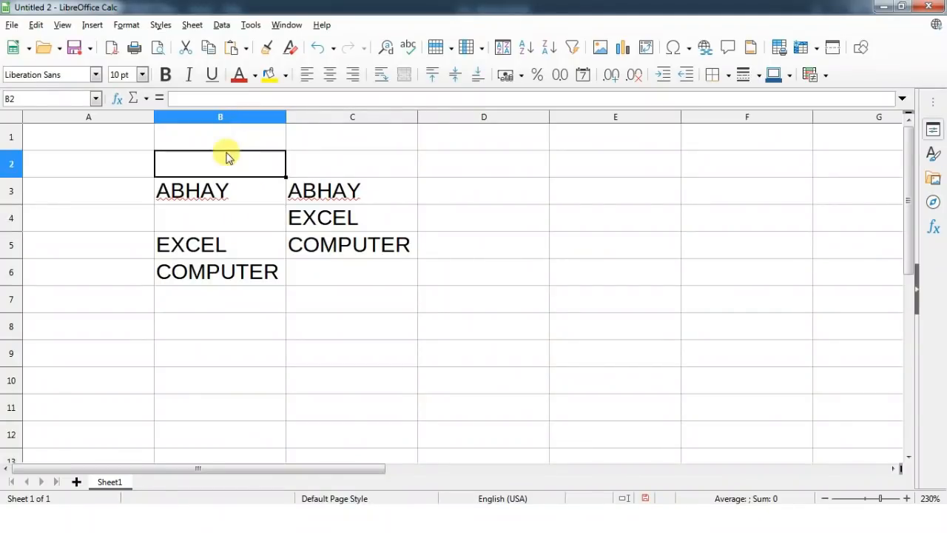
{"action": "left_click", "coordinate": [201, 30]}
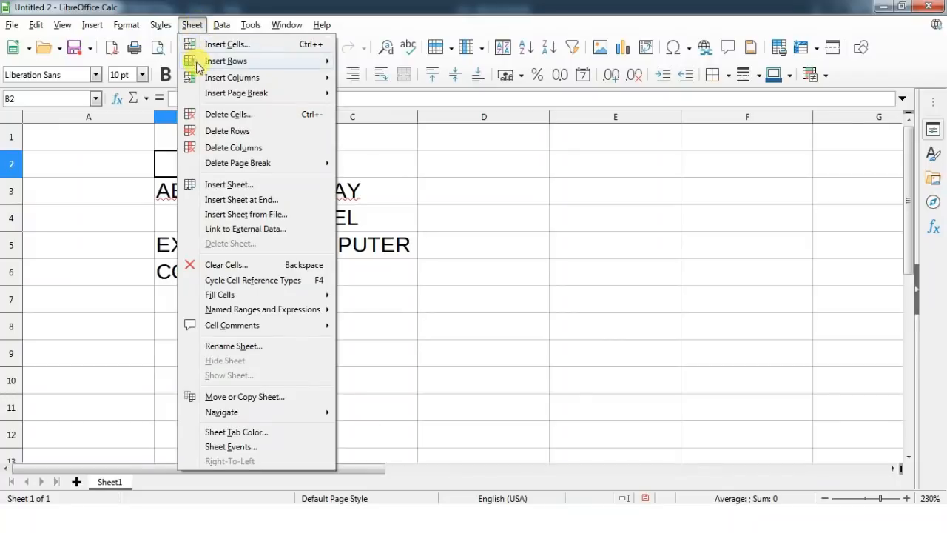
{"action": "mouse_move", "coordinate": [210, 80]}
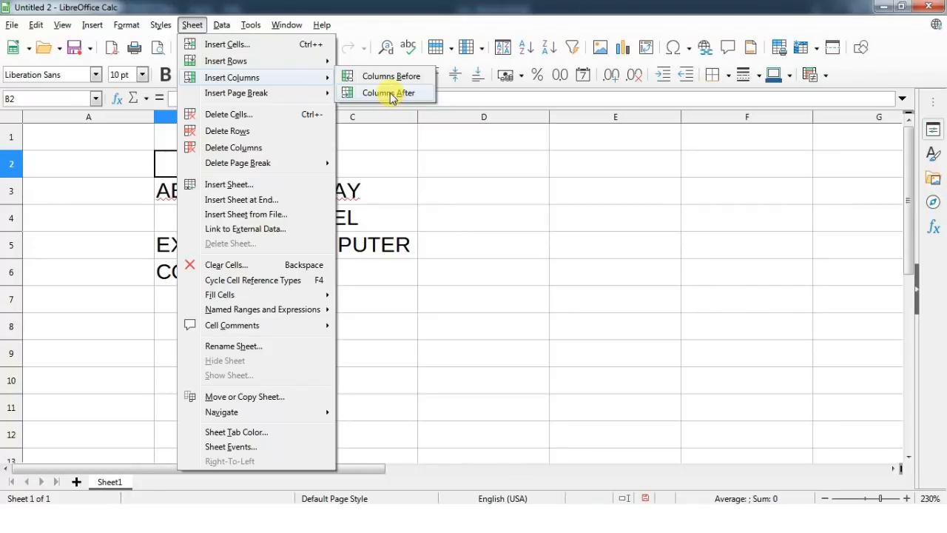
{"action": "left_click", "coordinate": [374, 77]}
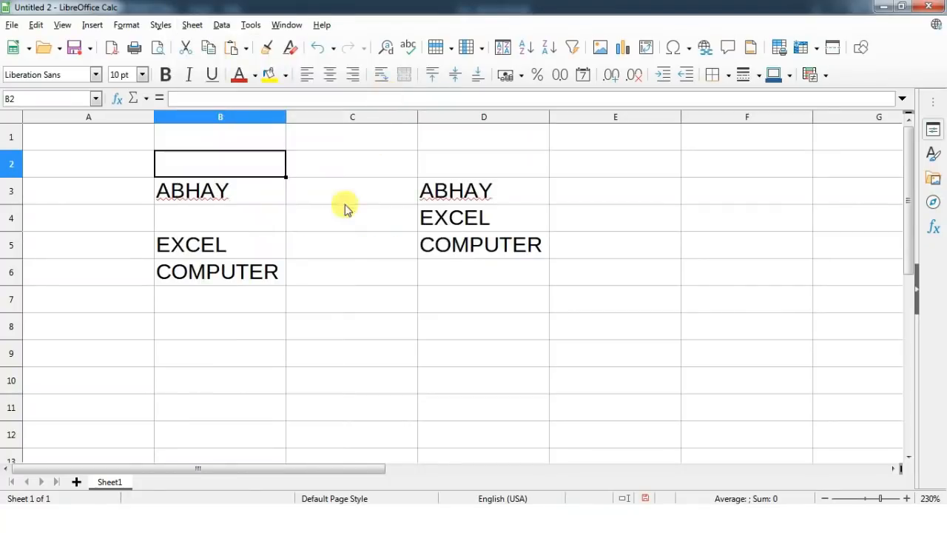
{"action": "left_click", "coordinate": [351, 140]}
{"action": "left_click_drag", "start_coordinate": [351, 141], "coordinate": [355, 398]}
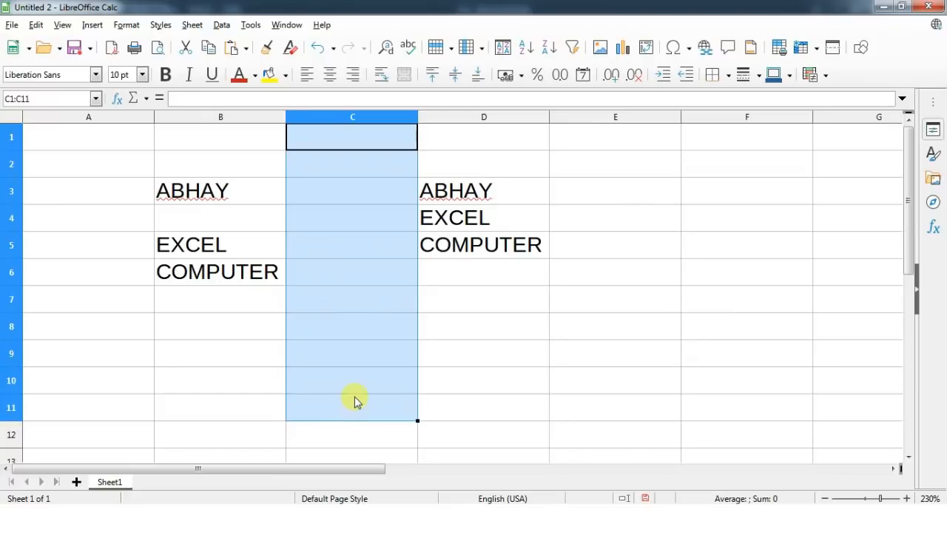
- Insert an empty row below row 5, using cell B5 as the reference
{"action": "left_click", "coordinate": [232, 248]}
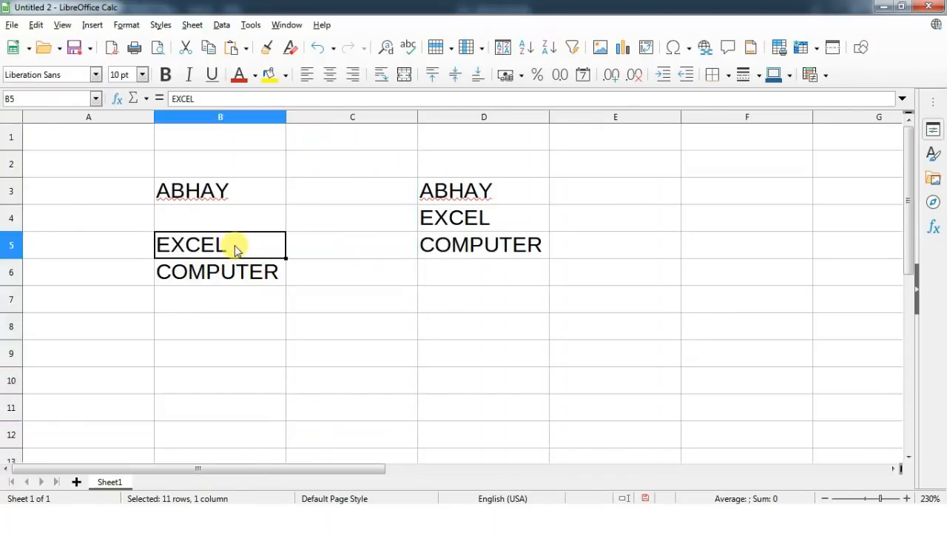
{"action": "left_click", "coordinate": [192, 25]}
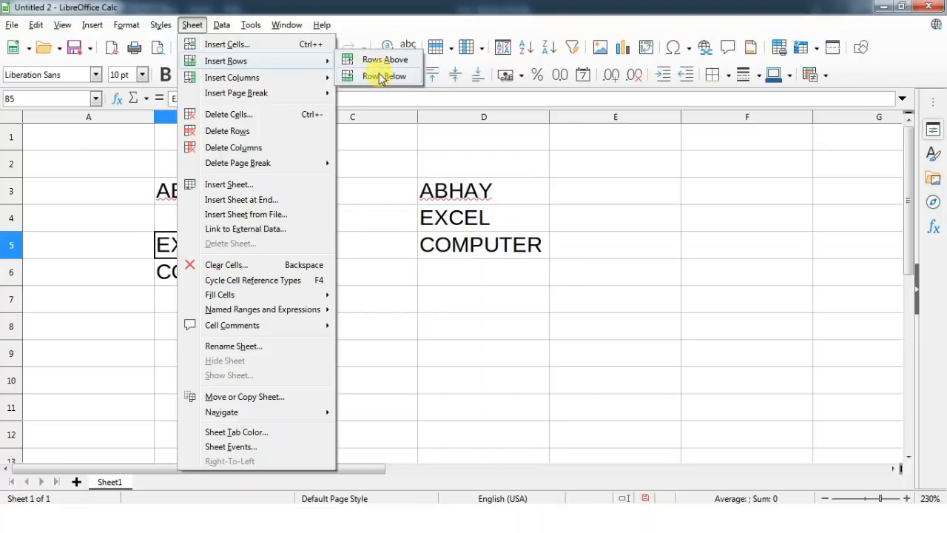
{"action": "left_click", "coordinate": [381, 77]}
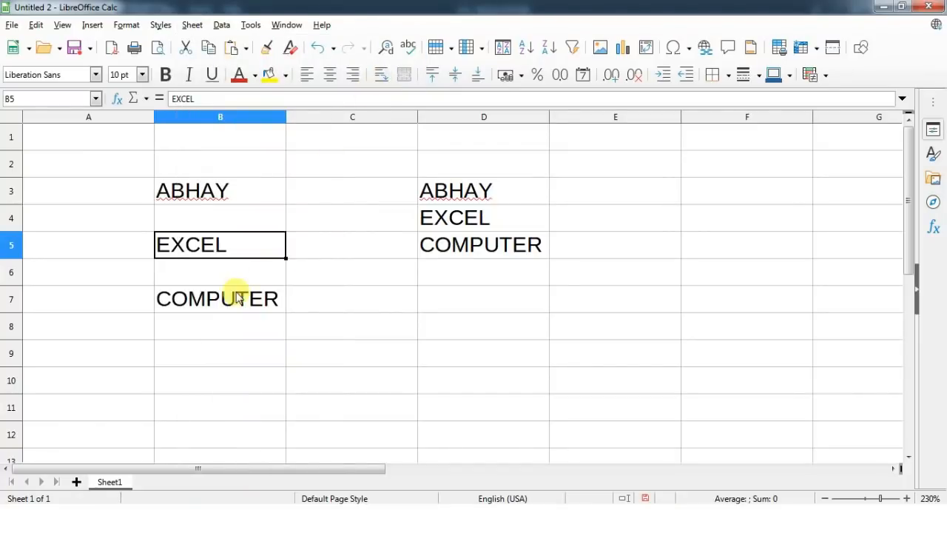
- Delete the empty cell B6 with the Shift cells up option
{"action": "left_click", "coordinate": [185, 277]}
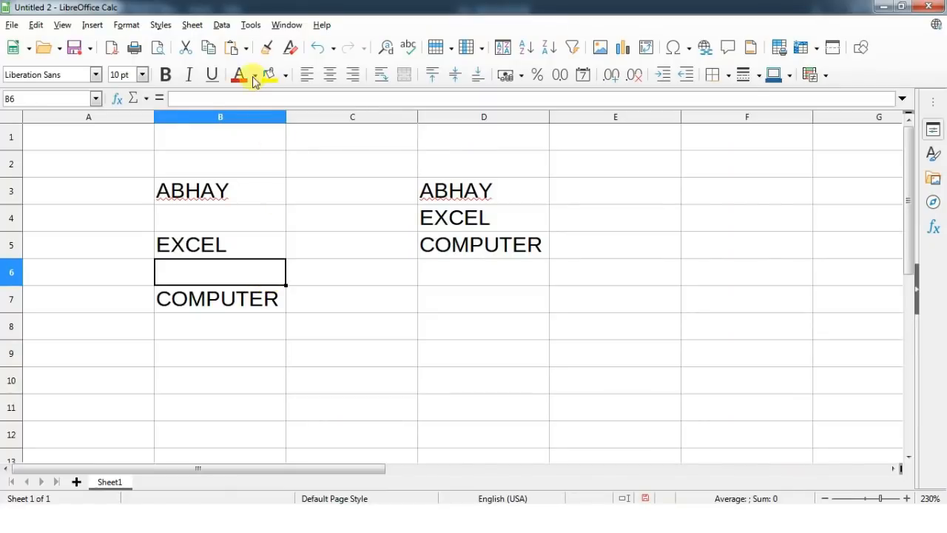
{"action": "left_click", "coordinate": [191, 27]}
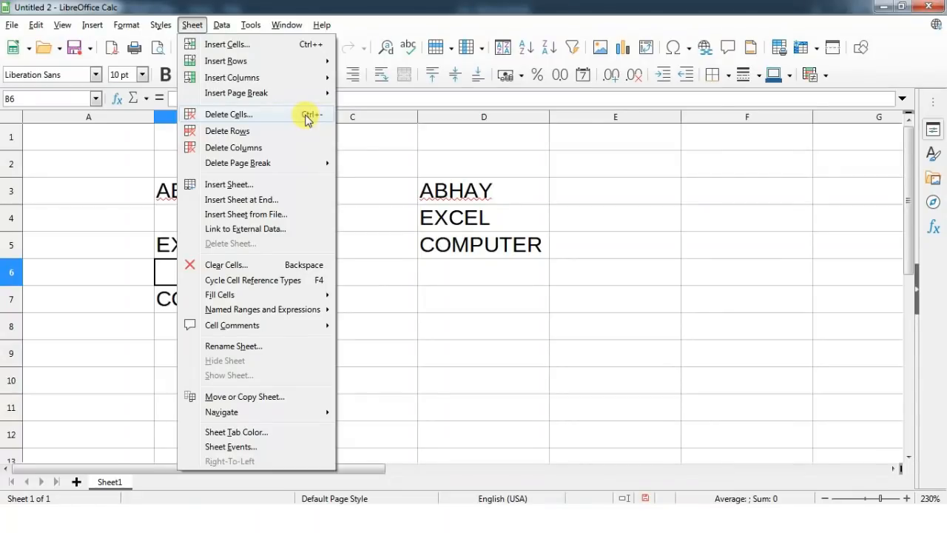
{"action": "left_click", "coordinate": [308, 119]}
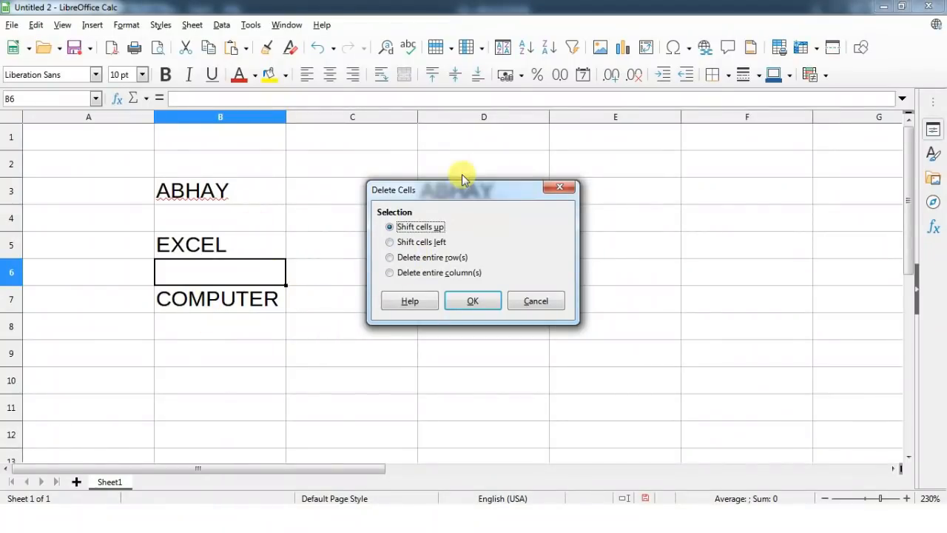
{"action": "left_click", "coordinate": [484, 310]}
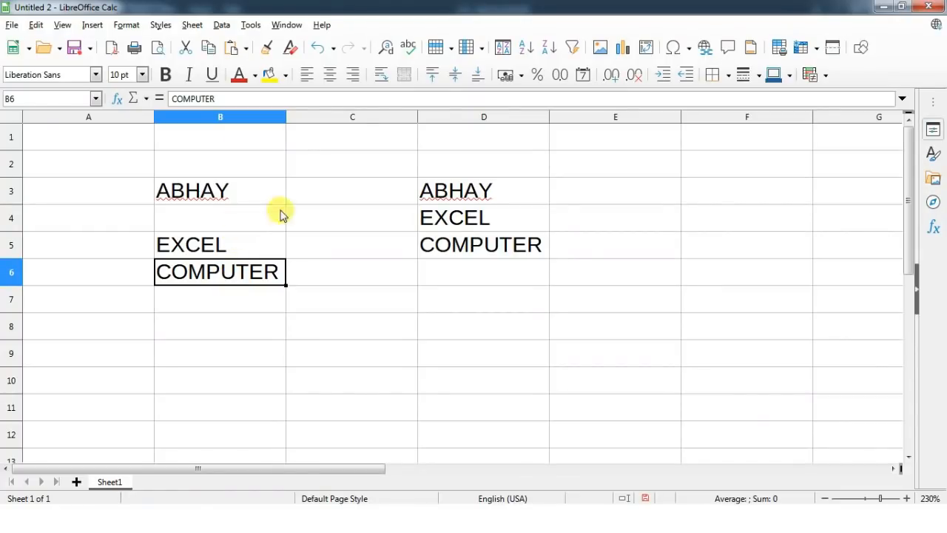
- Delete the empty column C, using cell C2 as the reference
{"action": "left_click", "coordinate": [364, 173]}
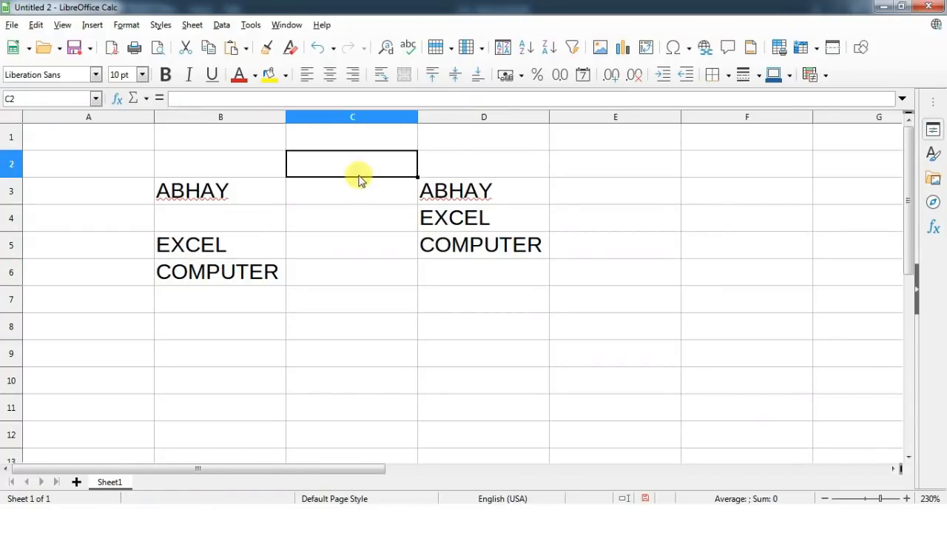
{"action": "left_click", "coordinate": [191, 26]}
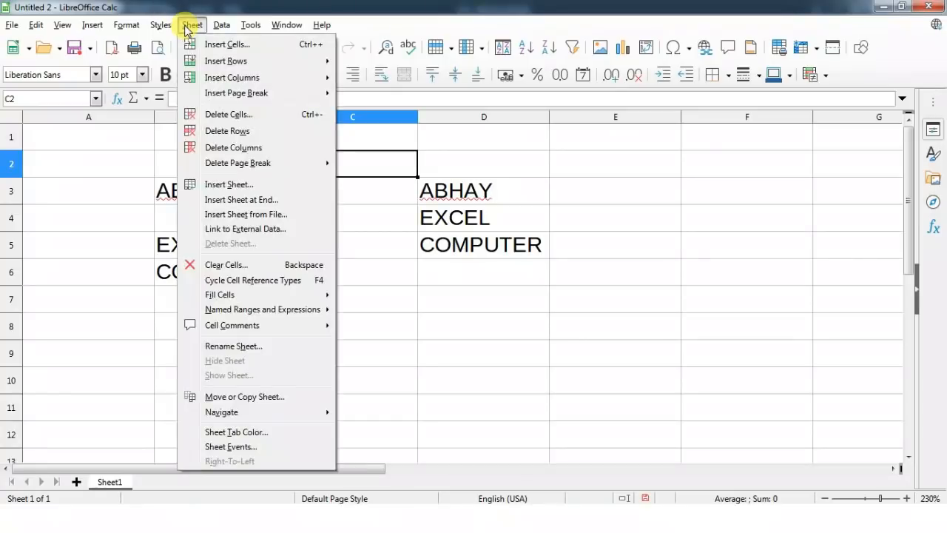
{"action": "left_click", "coordinate": [227, 148]}
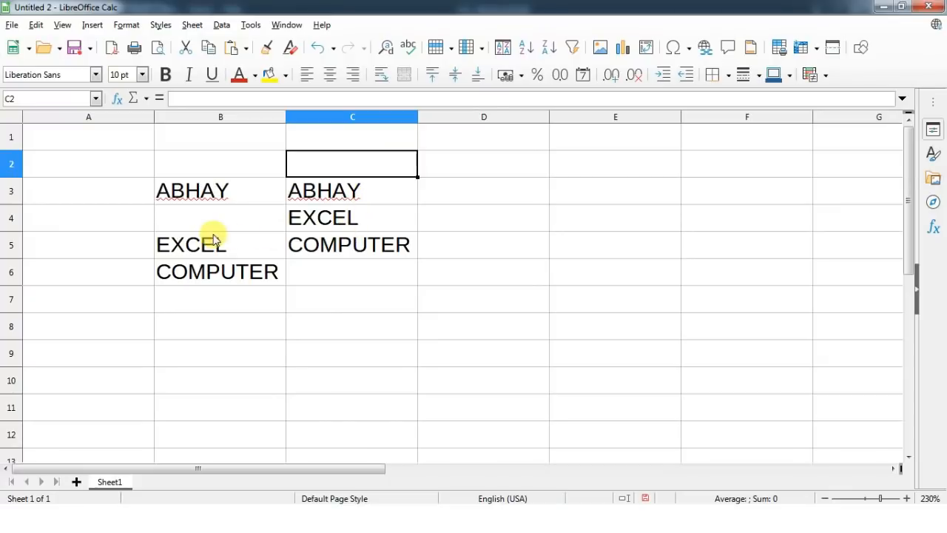
- Delete the entire row 4, using the empty cell B4 as the reference
{"action": "left_click", "coordinate": [169, 220]}
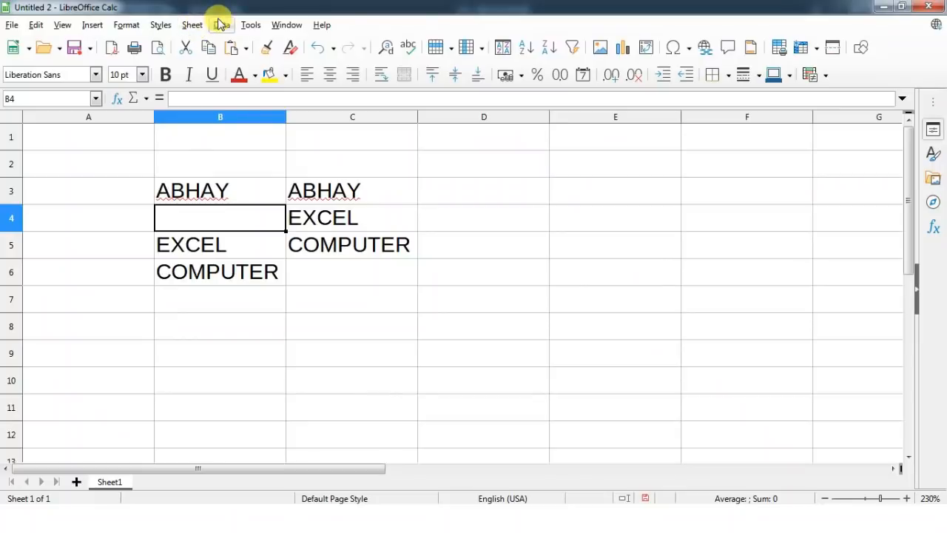
{"action": "left_click", "coordinate": [192, 25]}
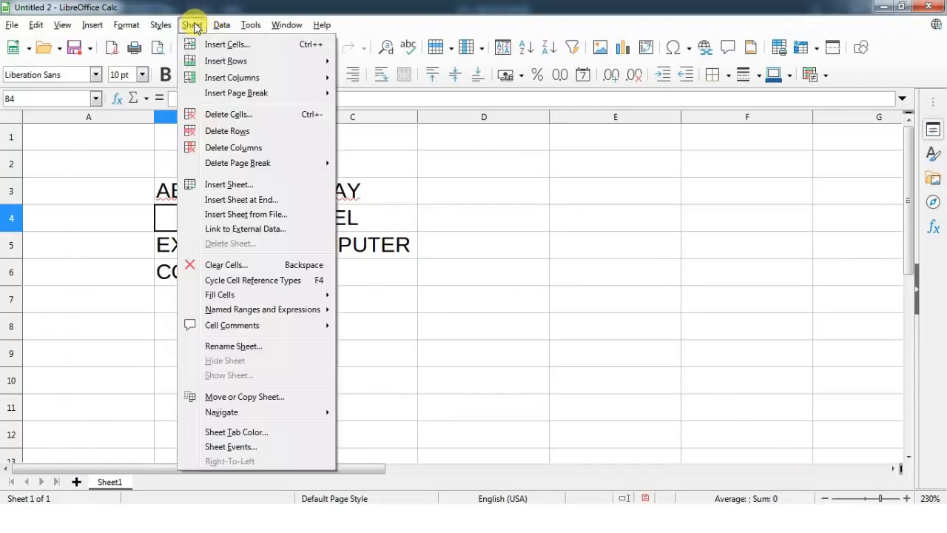
{"action": "left_click", "coordinate": [231, 133]}
{"action": "left_click", "coordinate": [310, 295]}
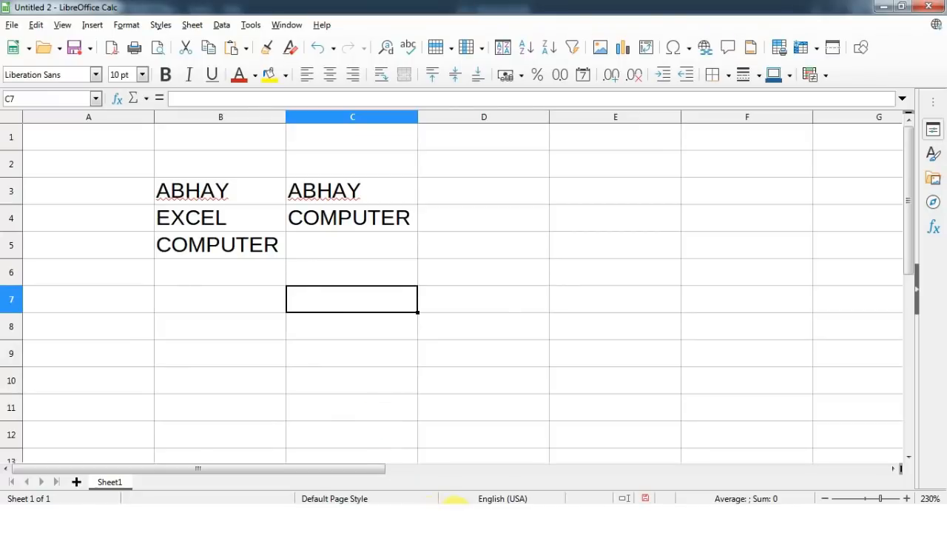
- Switch to the syllabus PDF in Adobe Reader and review topics 4.3.6 to 4.3.8, from AutoFill to Freezing panes
{"action": "key", "text": "alt+Tab"}
{"action": "left_click", "coordinate": [349, 355]}
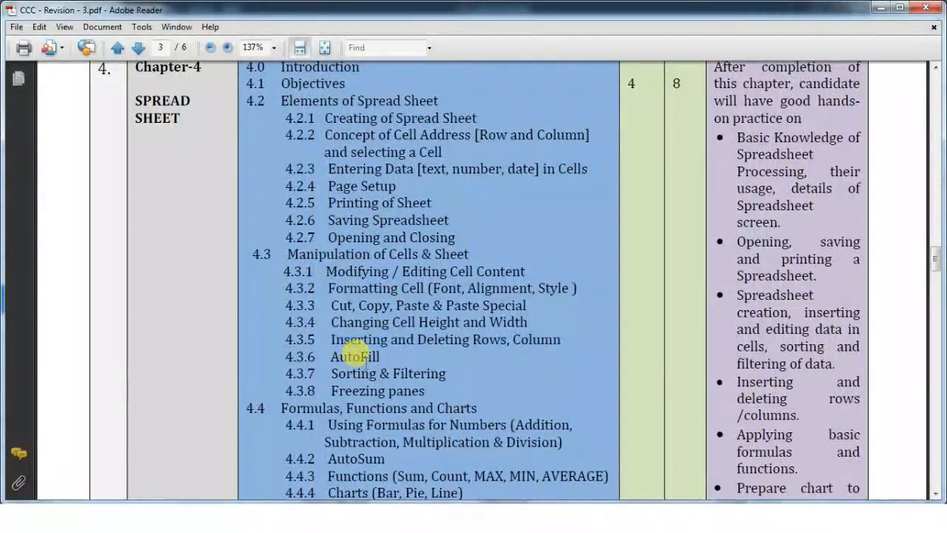
{"action": "scroll", "coordinate": [348, 342], "scroll_direction": "down", "scroll_amount": 1}
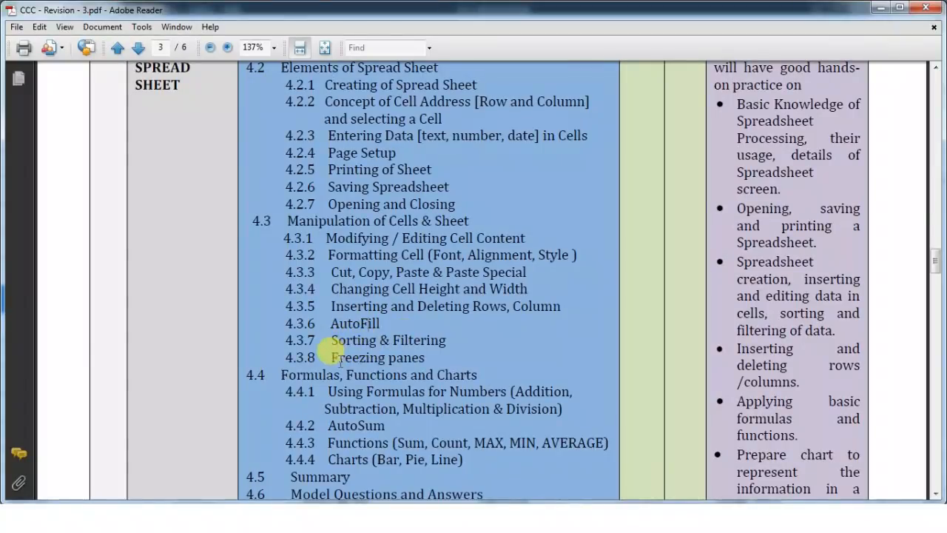
{"action": "left_click_drag", "start_coordinate": [331, 323], "coordinate": [422, 357]}
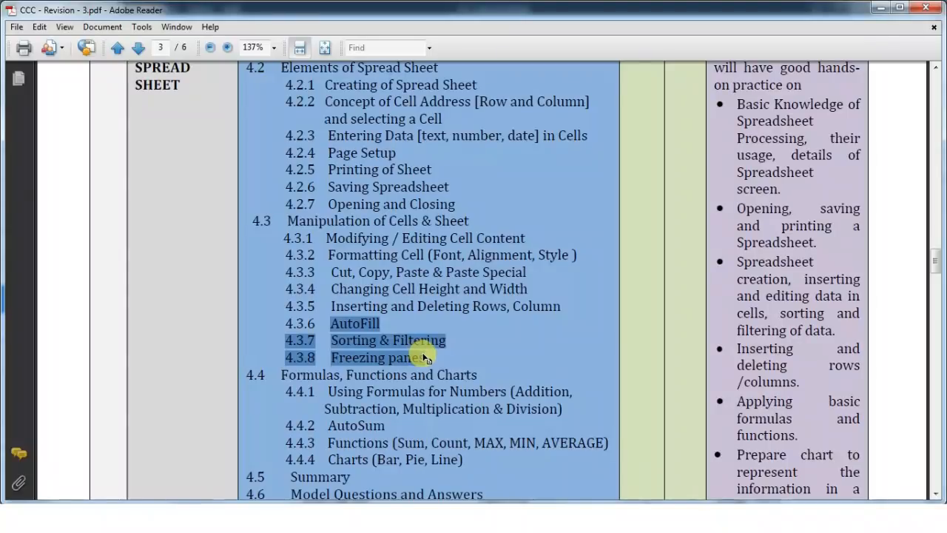
{"action": "left_click", "coordinate": [425, 358]}
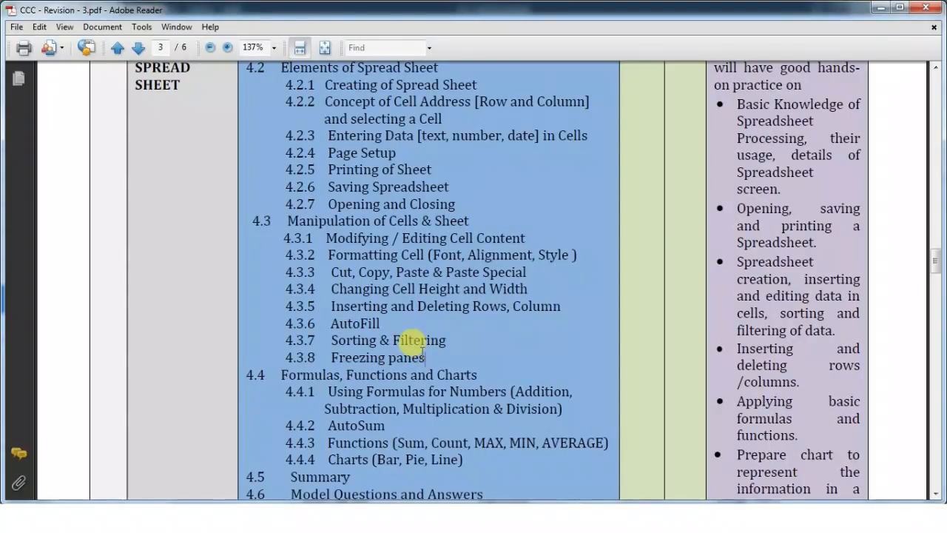